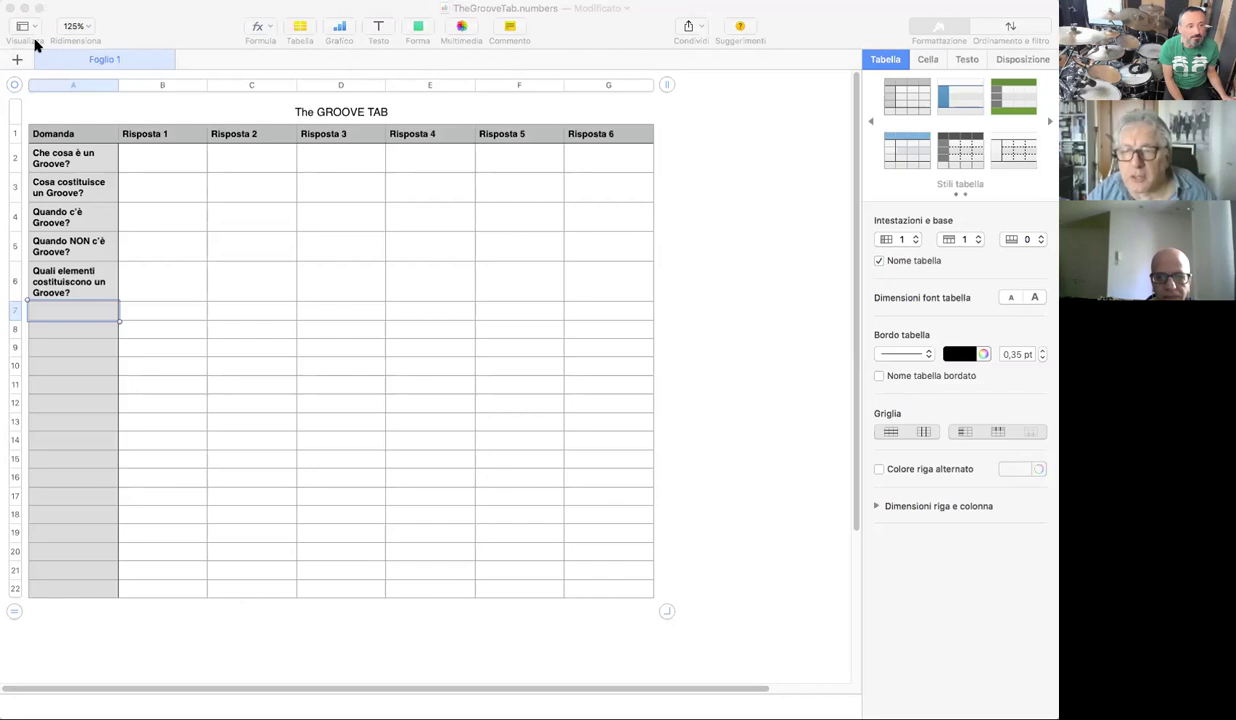
Enter "È un pattern di accompagnamento" as Risposta 1 to "Che cosa è un Groove?" in cell B2
left_click(140, 205)
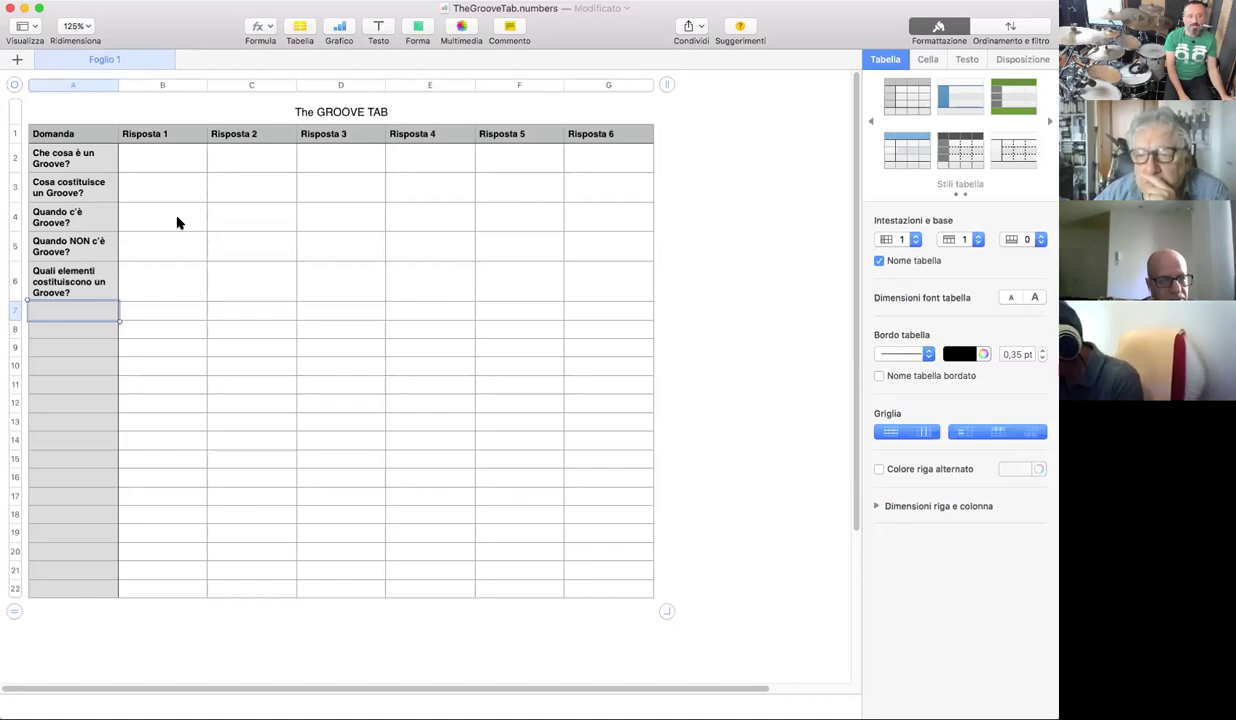
left_click(134, 157)
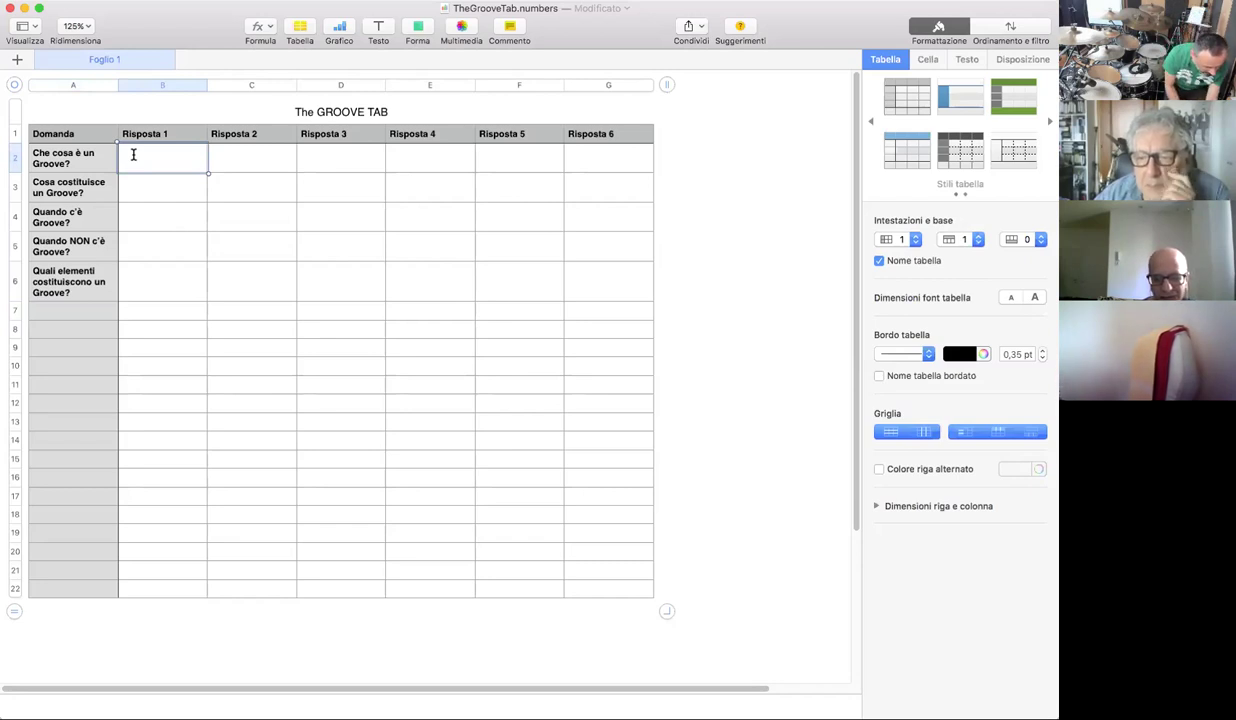
left_click(133, 154)
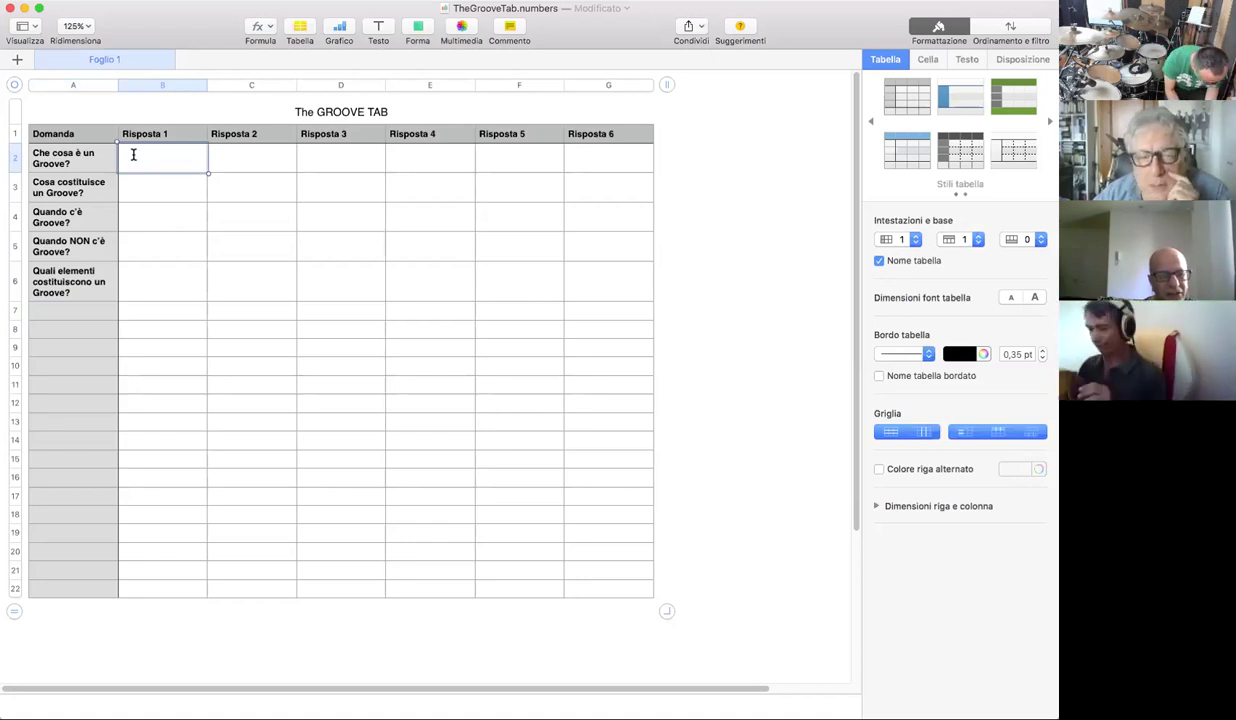
type("È un pattern di maccompagnamen")
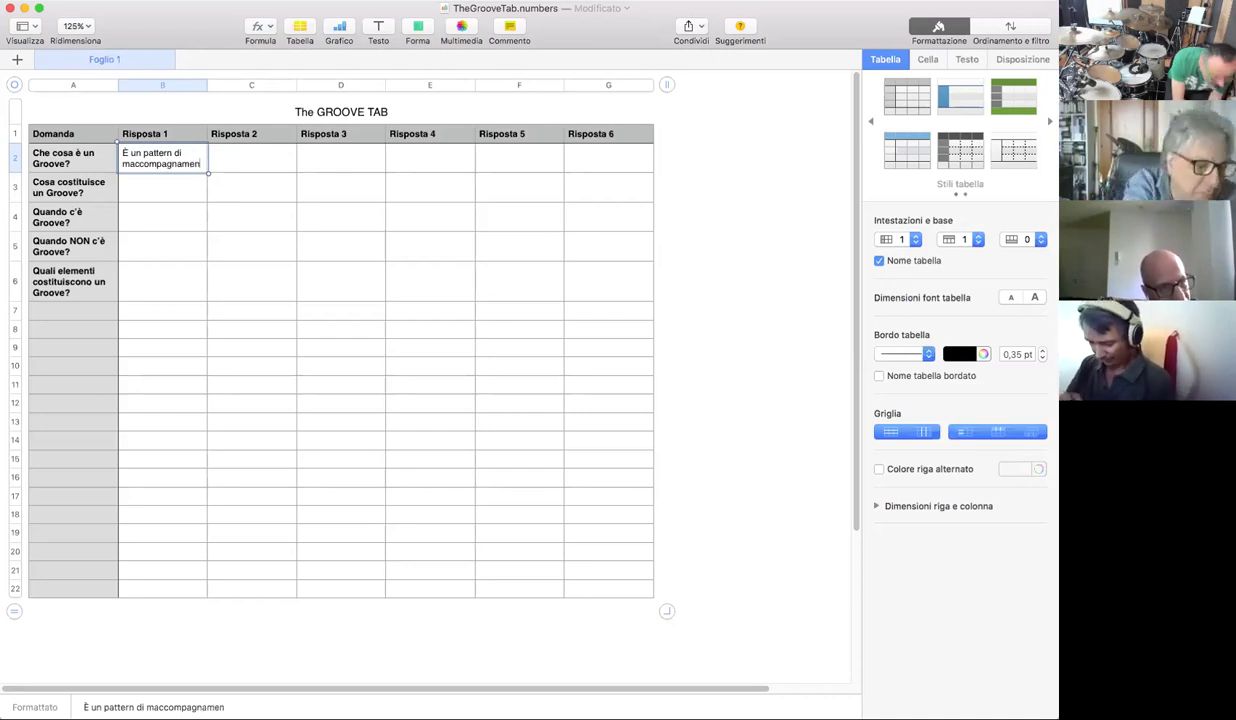
type("to")
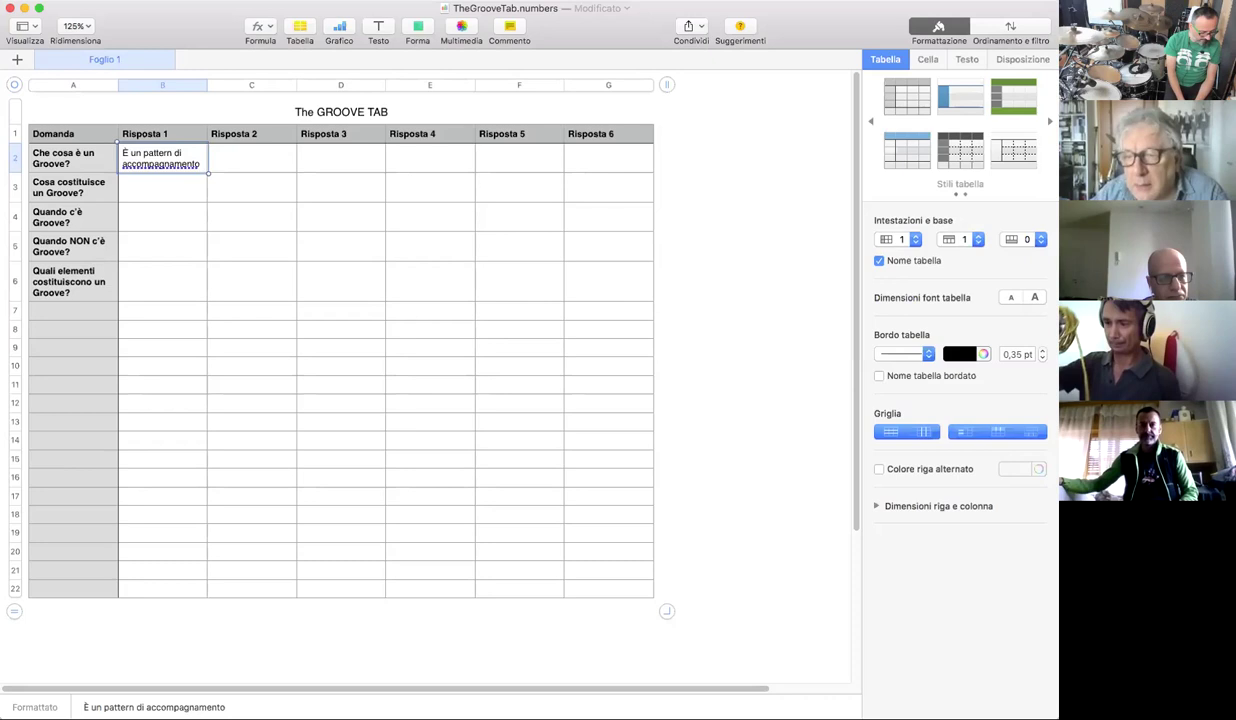
Enter "È un insieme di battute" as Risposta 2 to "Che cosa è un Groove?" in cell C2
left_click(244, 156)
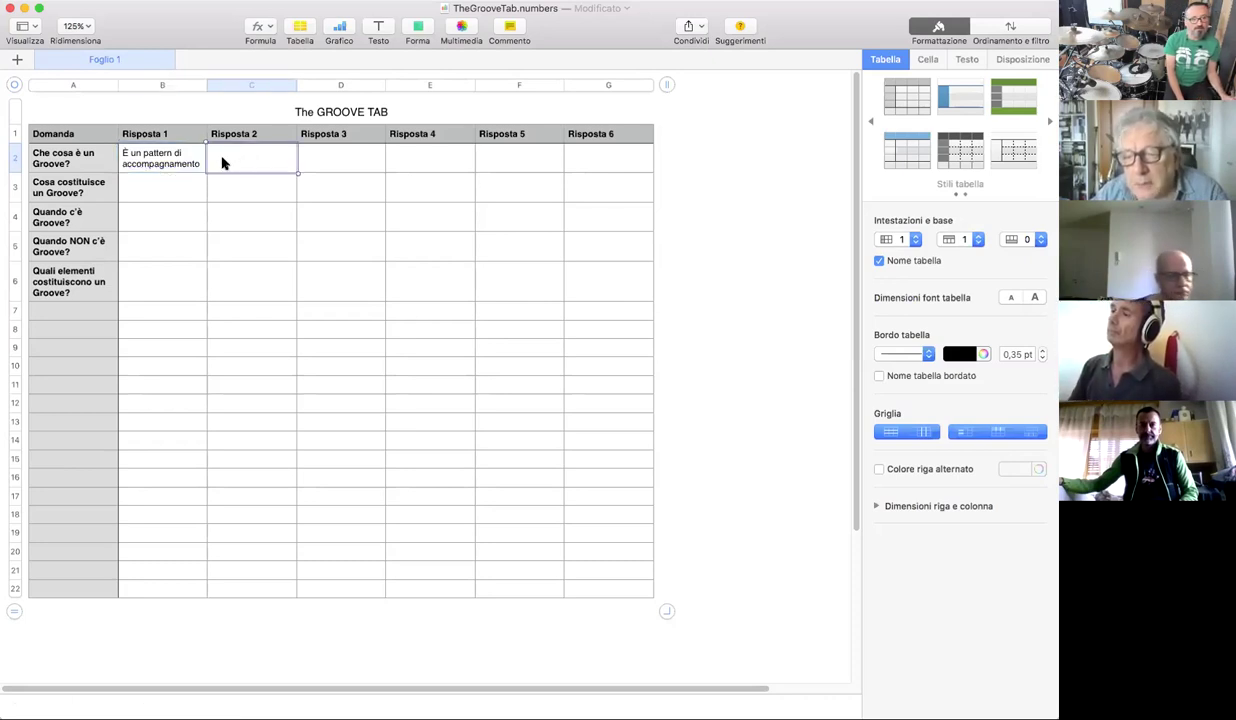
left_click(223, 160)
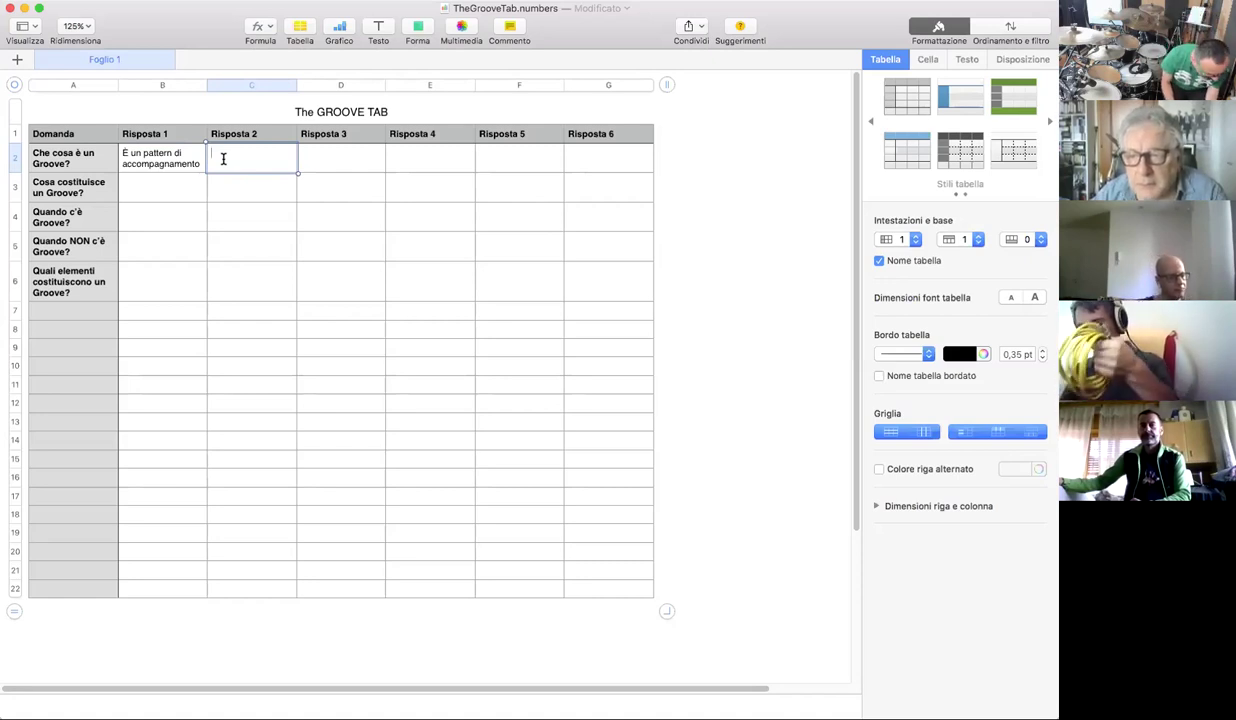
type("È un insieme di b")
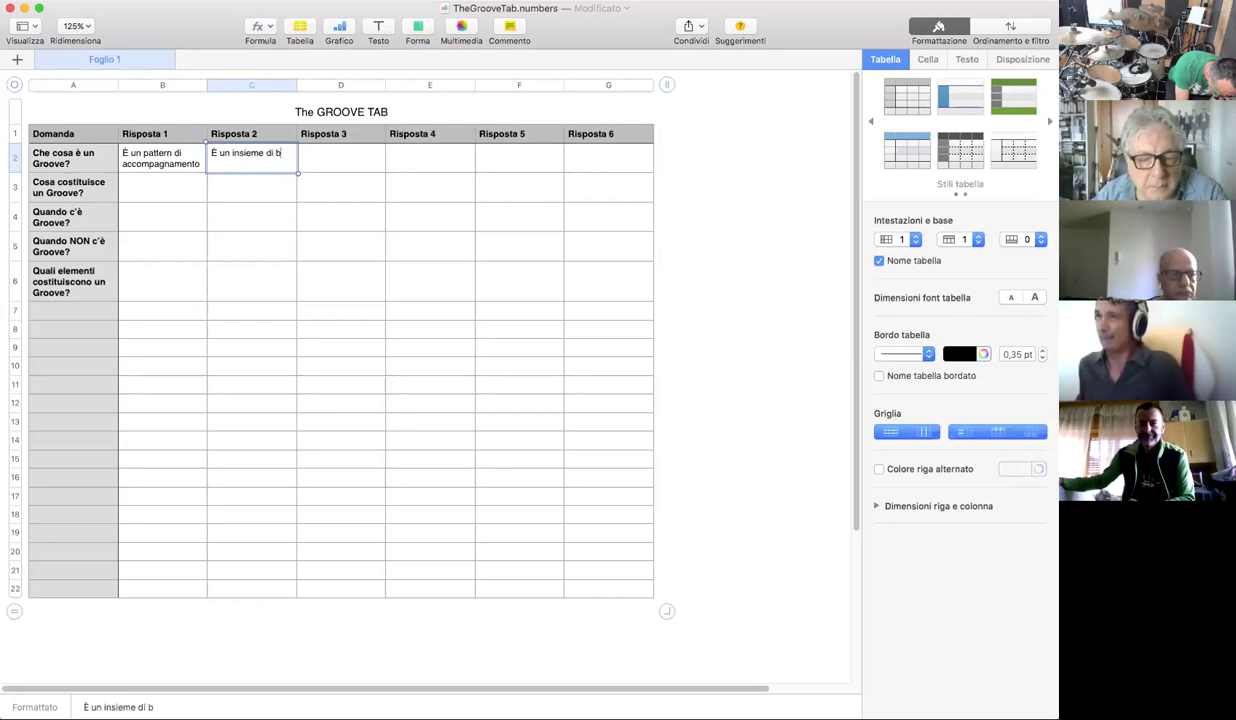
type("attute")
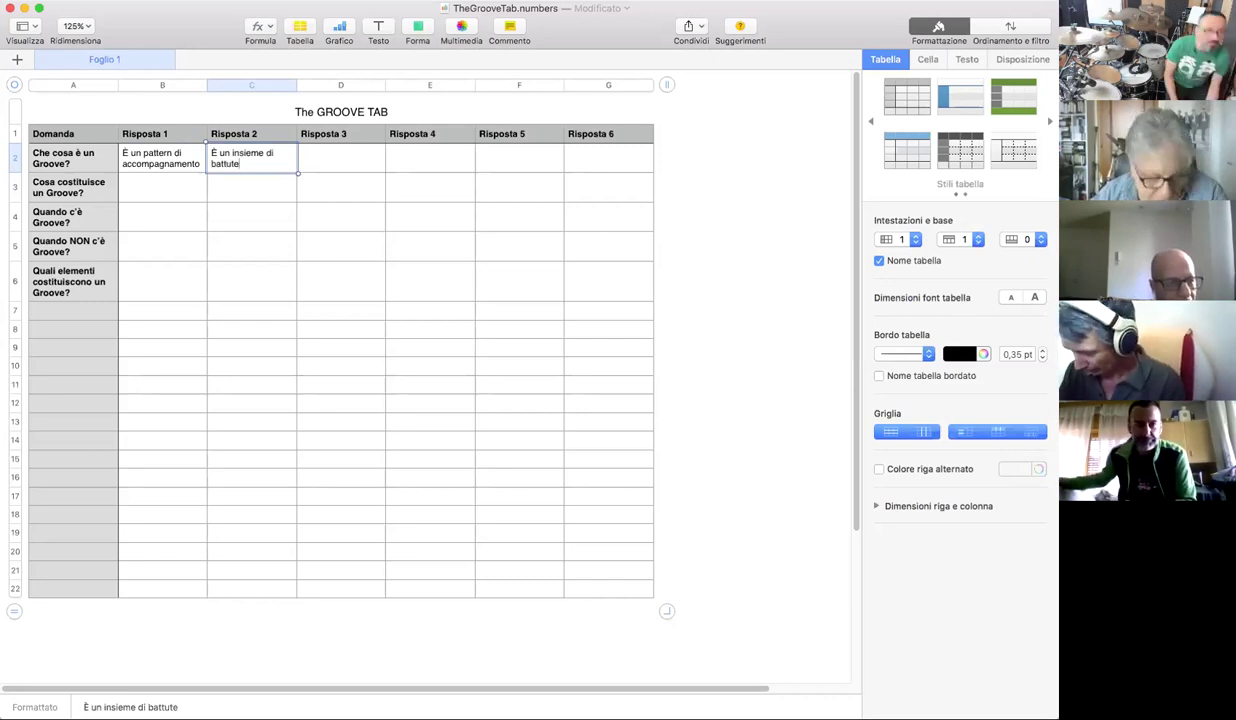
key("Return")
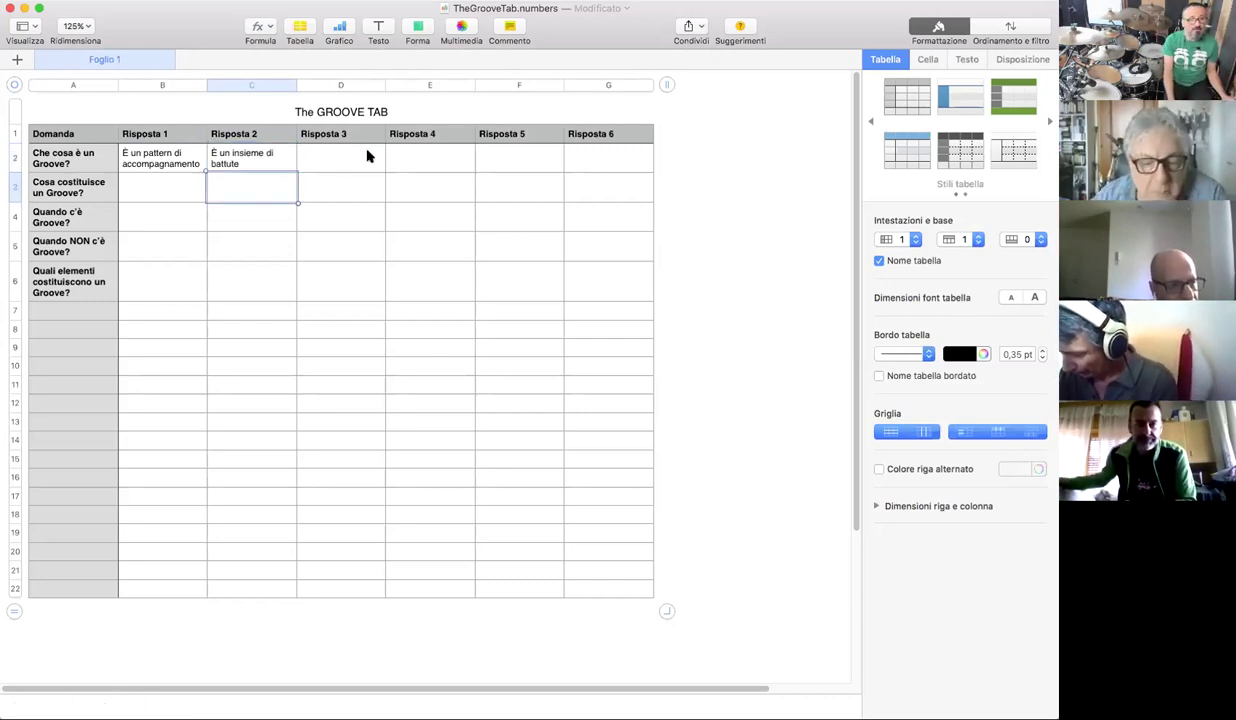
Enter "Il modo che ognuno ha di portare il tempo" as Risposta 3 to "Che cosa è un Groove?" in cell D2
left_click(340, 162)
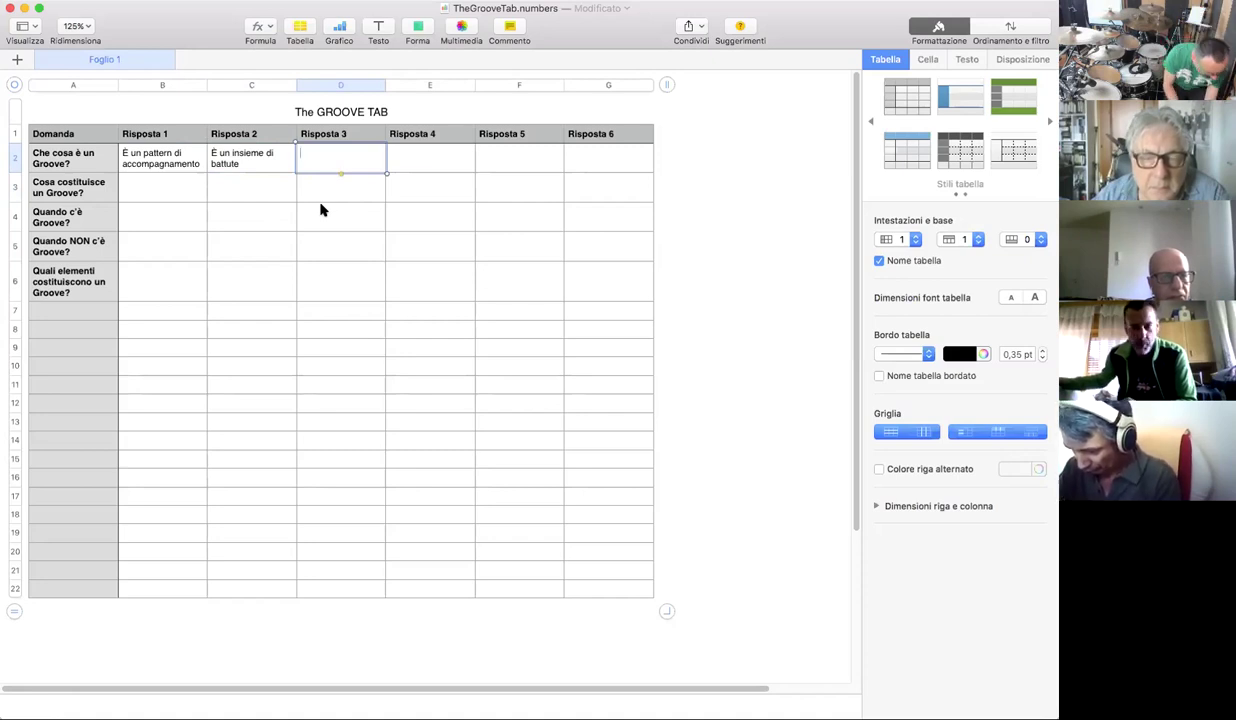
type("Il modo che ognuno ha di portare il tempo")
left_click(340, 226)
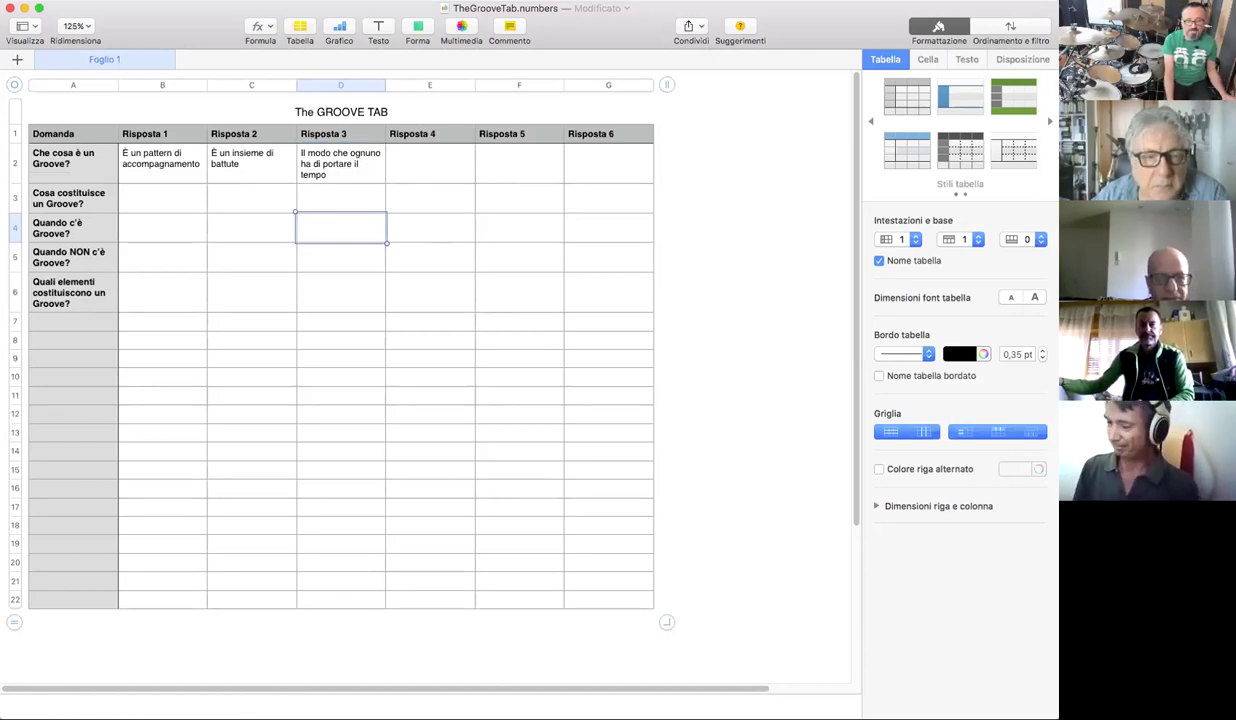
Open the Risposta 1 cell of the "Cosa costituisce un Groove?" row, B3, for editing
left_click(451, 171)
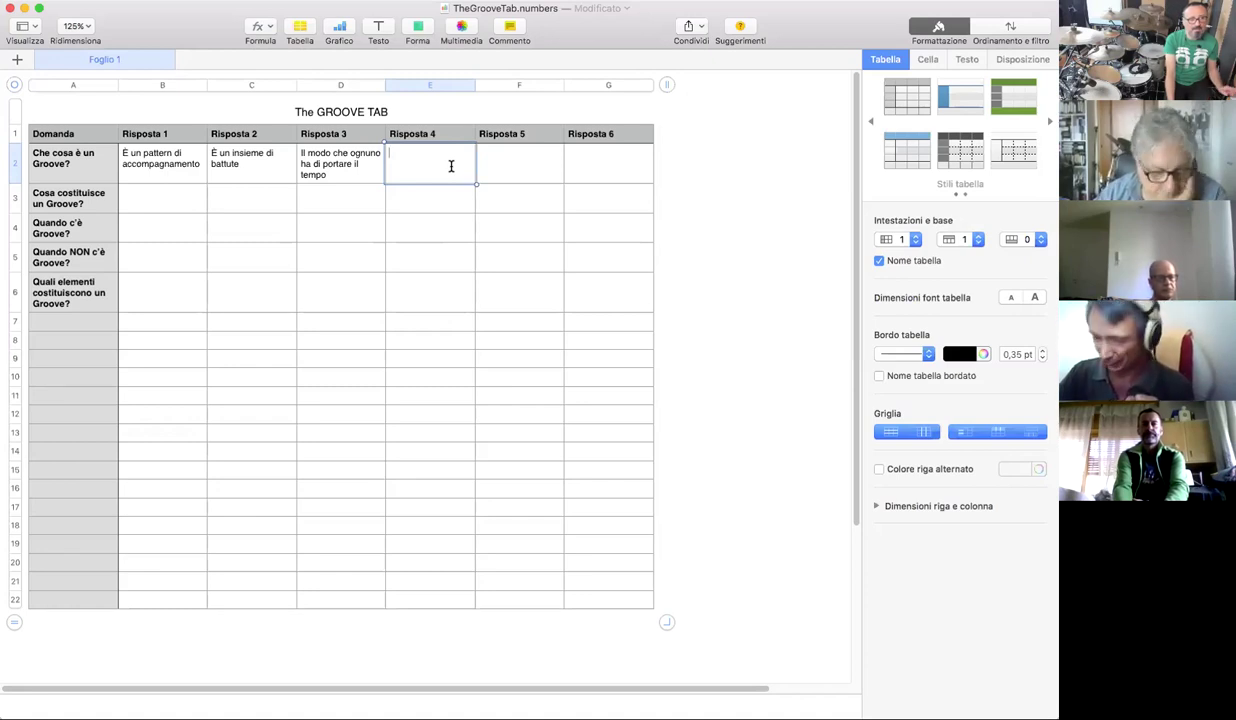
left_click(137, 209)
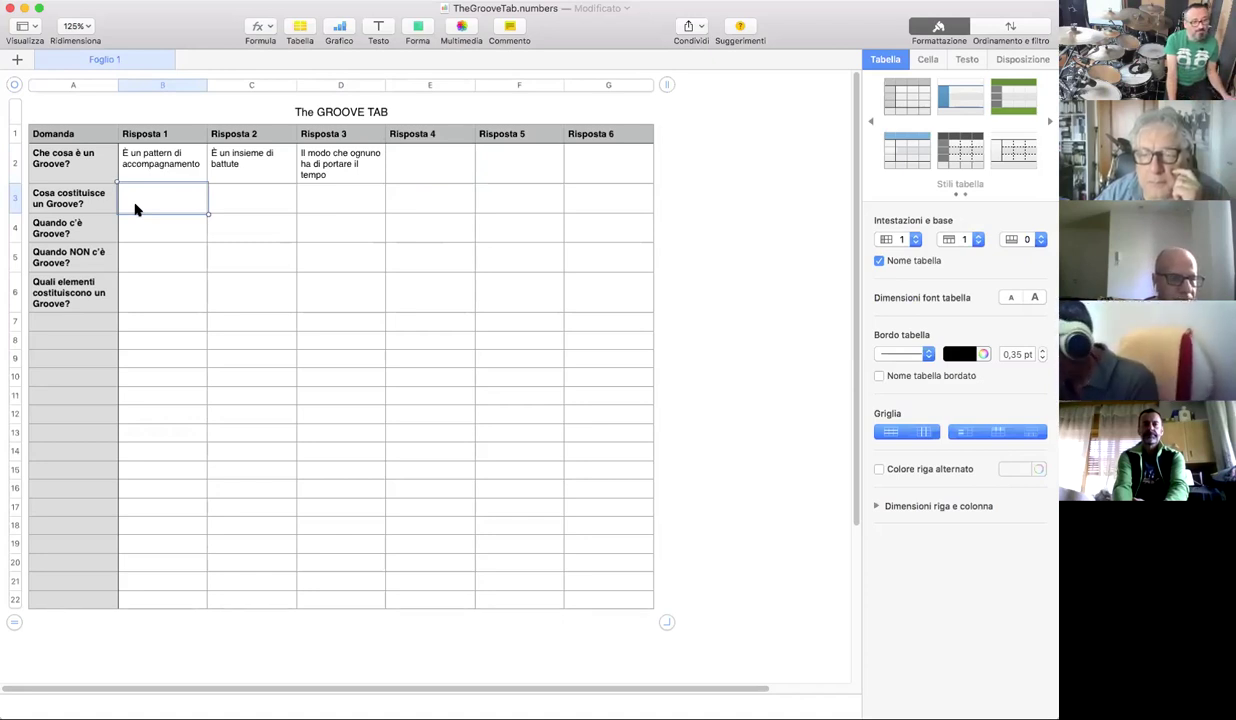
double_click(135, 205)
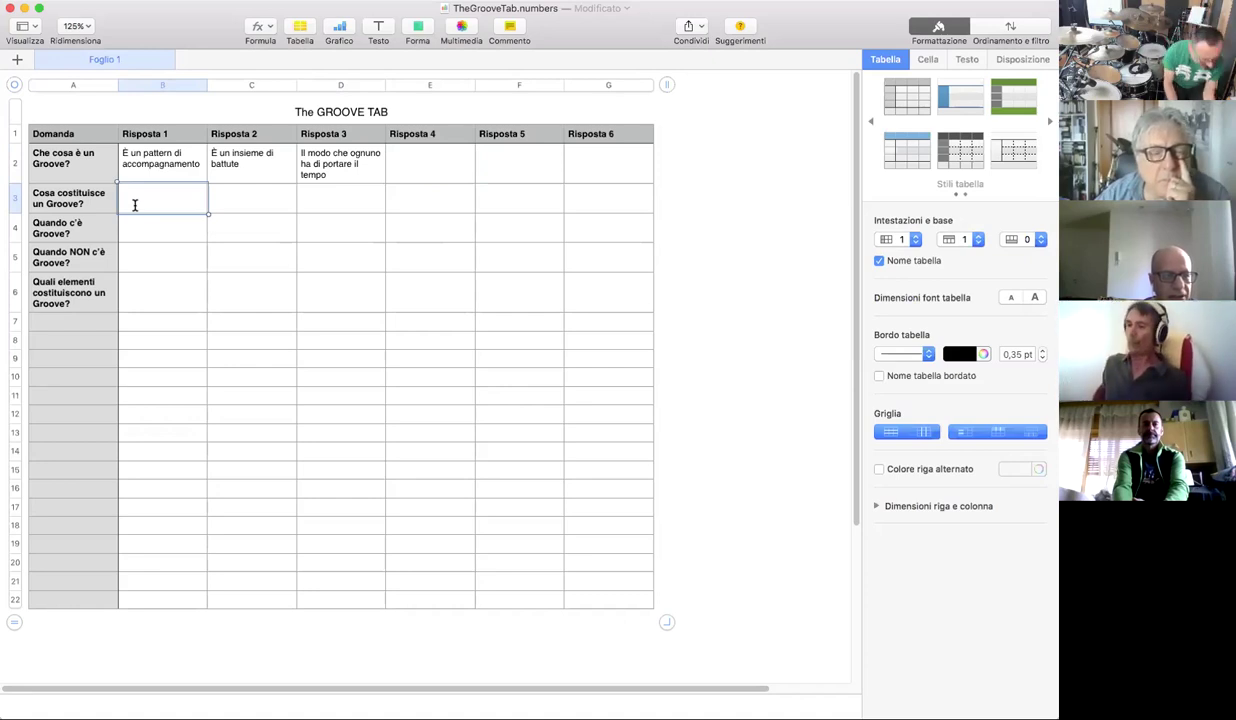
type("Interazi")
key("BackSpace")
key("BackSpace")
key("BackSpace")
key("BackSpace")
key("BackSpace")
key("BackSpace")
key("BackSpace")
key("BackSpace")
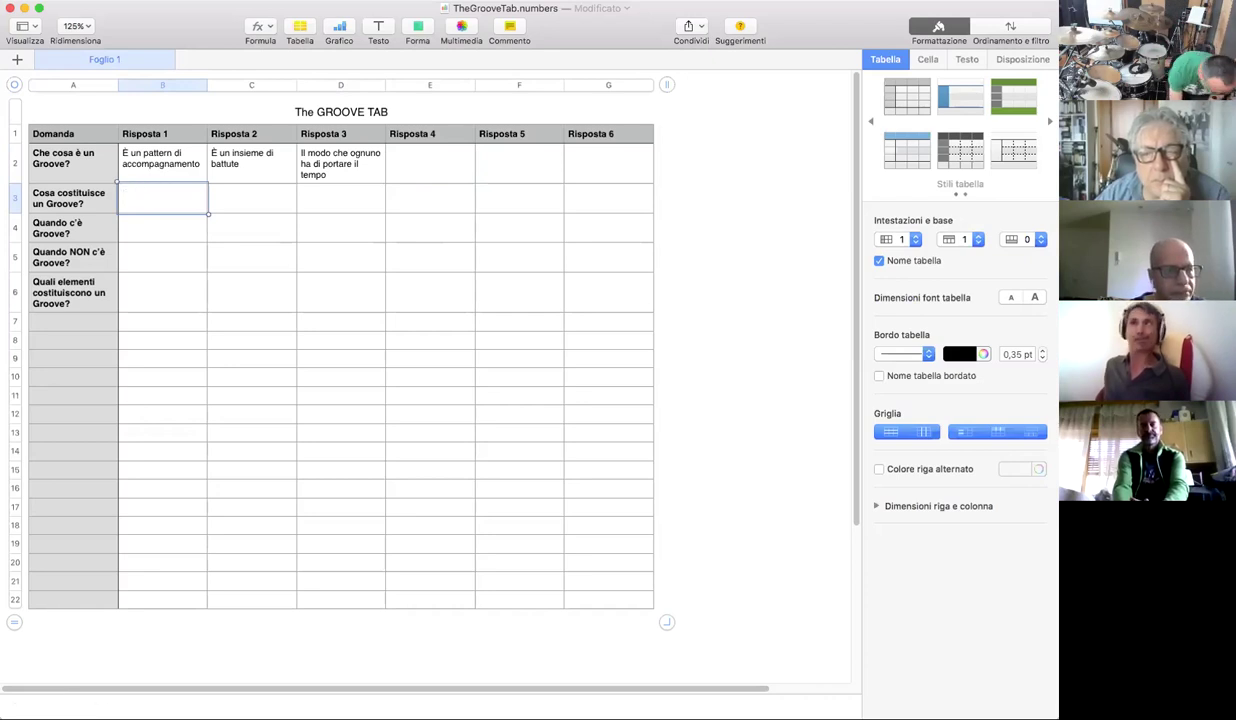
Enter "Equilibrio farra cassarullo e HH" as Risposta 1 to "Cosa costituisce un Groove?" in cell B3
type("Equil")
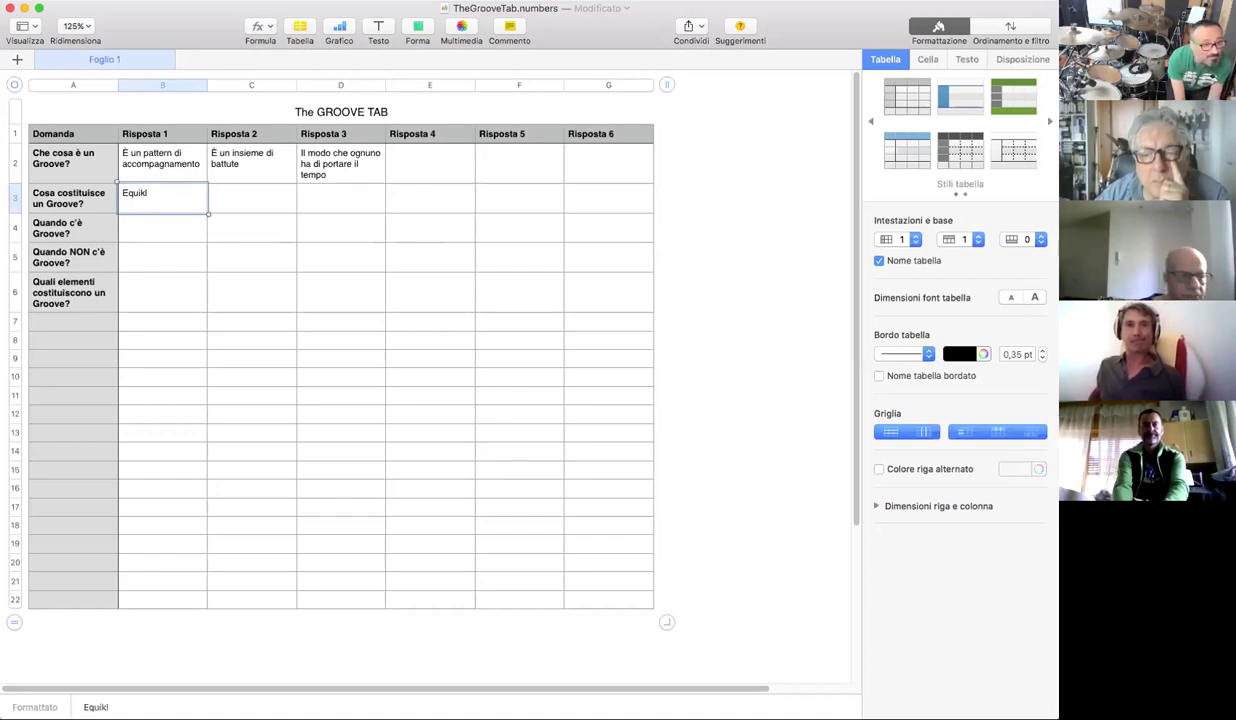
key("BackSpace")
type("ò")
key("BackSpace")
type("lib")
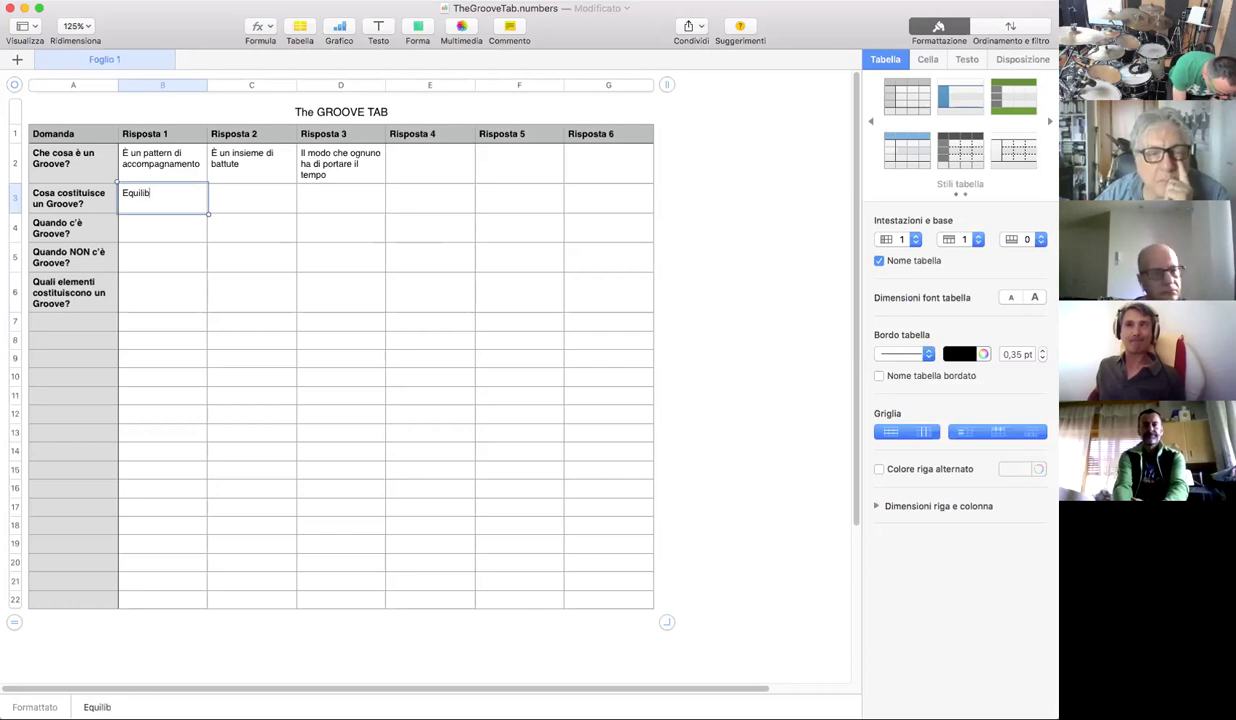
type("rio farra cassa u")
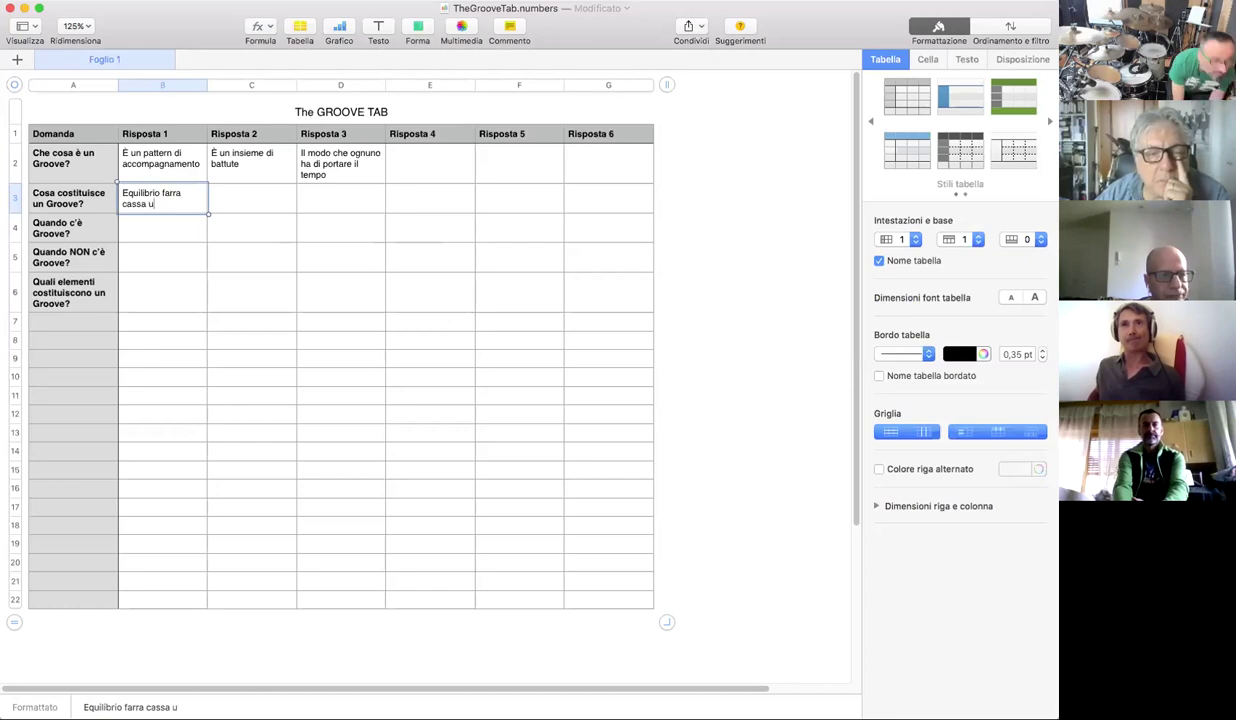
key("BackSpace")
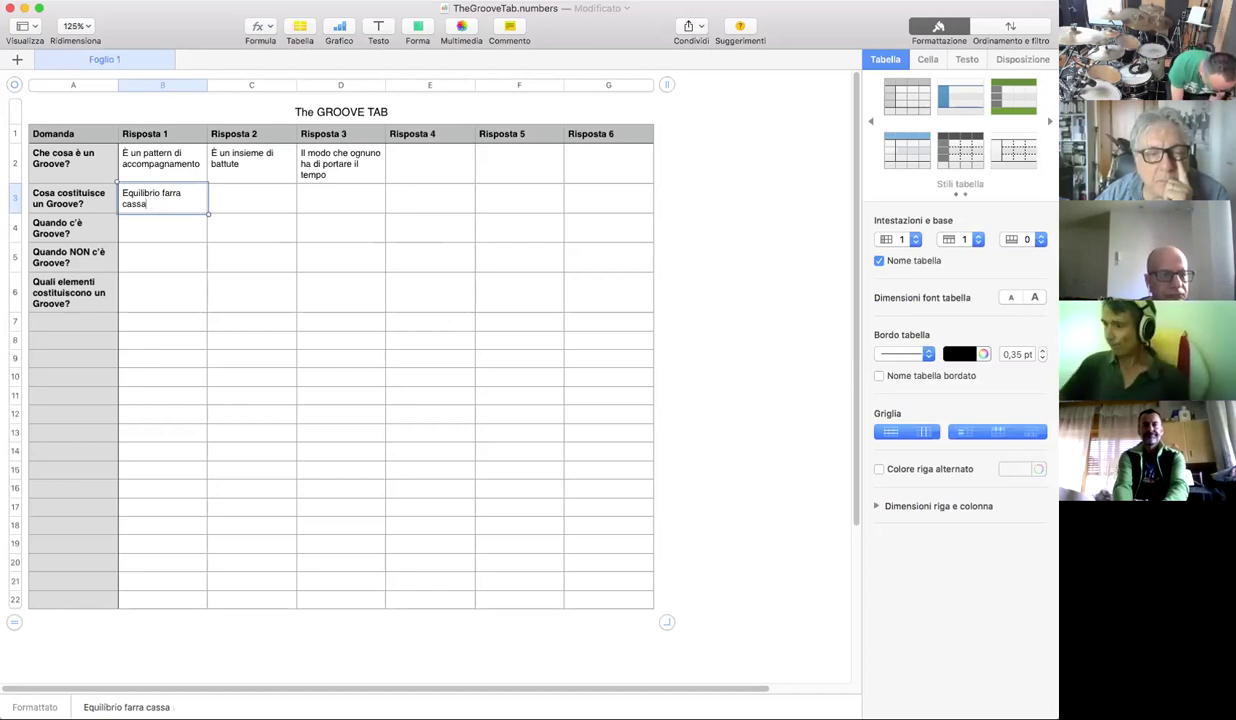
type("ru")
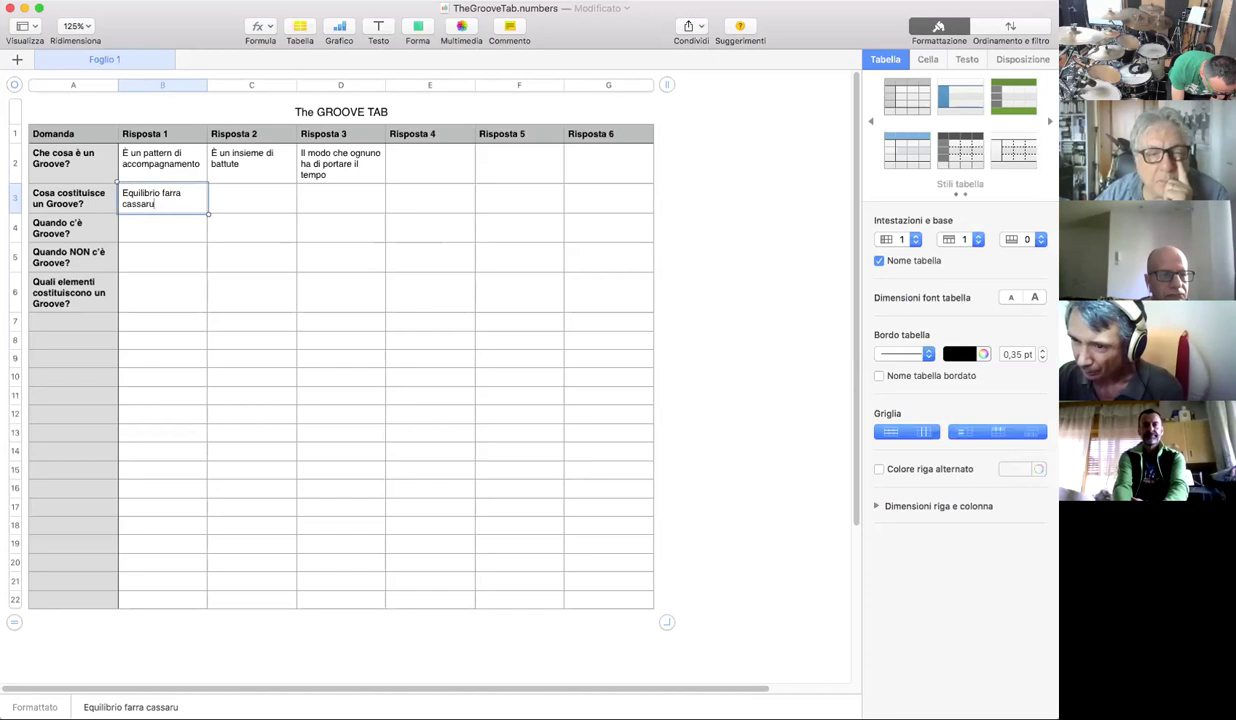
type("llo e HH")
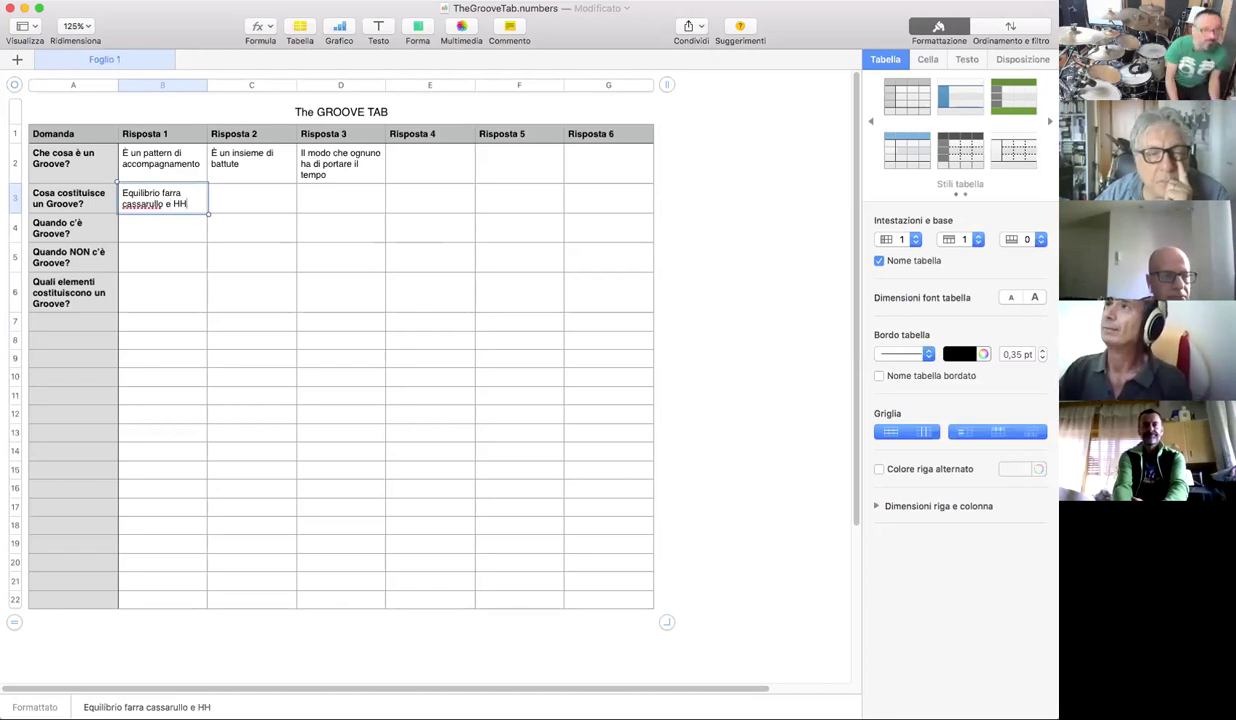
Correct the answer in cell B3 to read "Equilibrio fras cassa rullo e HH", separating the words "cassa" and "rullo"
left_click(146, 205)
key("BackSpace")
type("a")
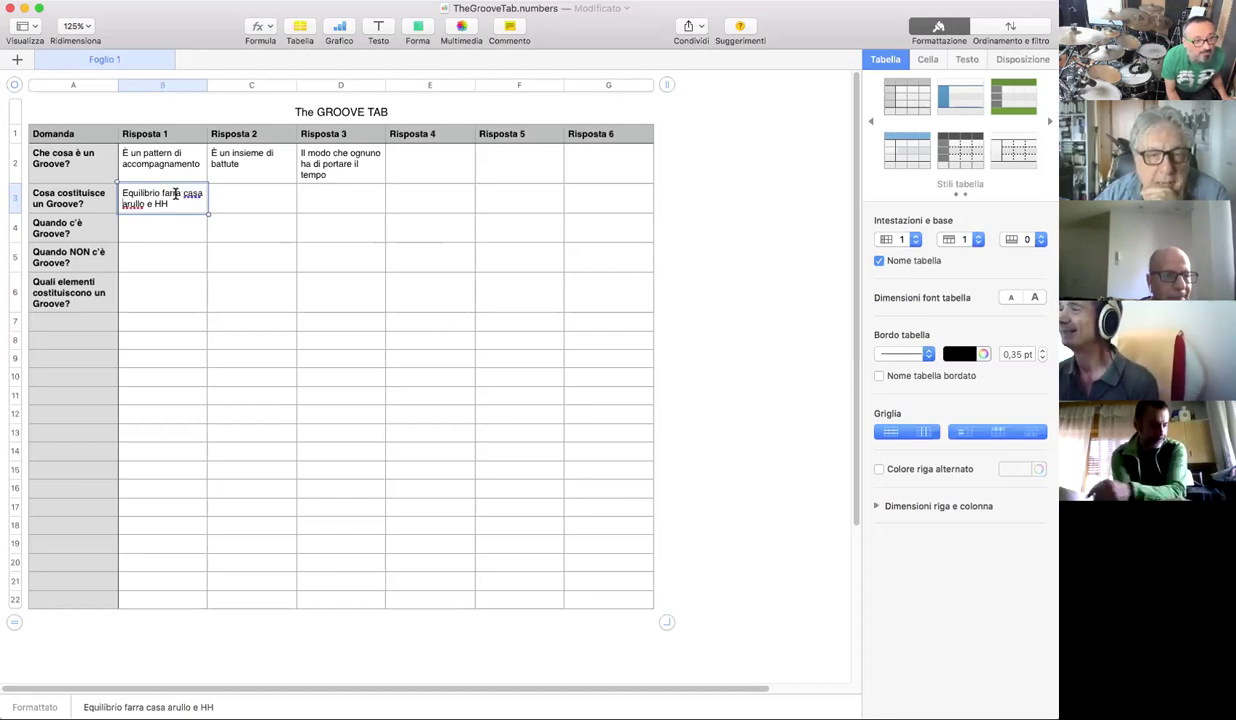
left_click(178, 193)
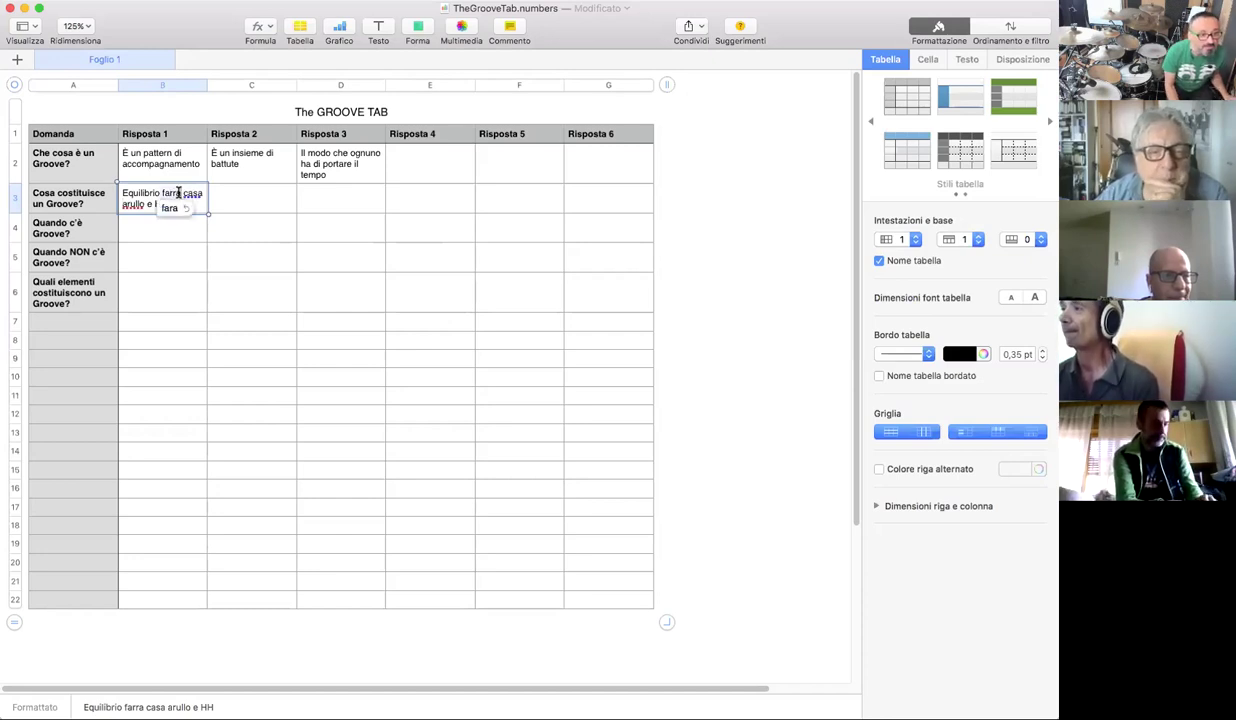
double_click(178, 193)
type("fras ca")
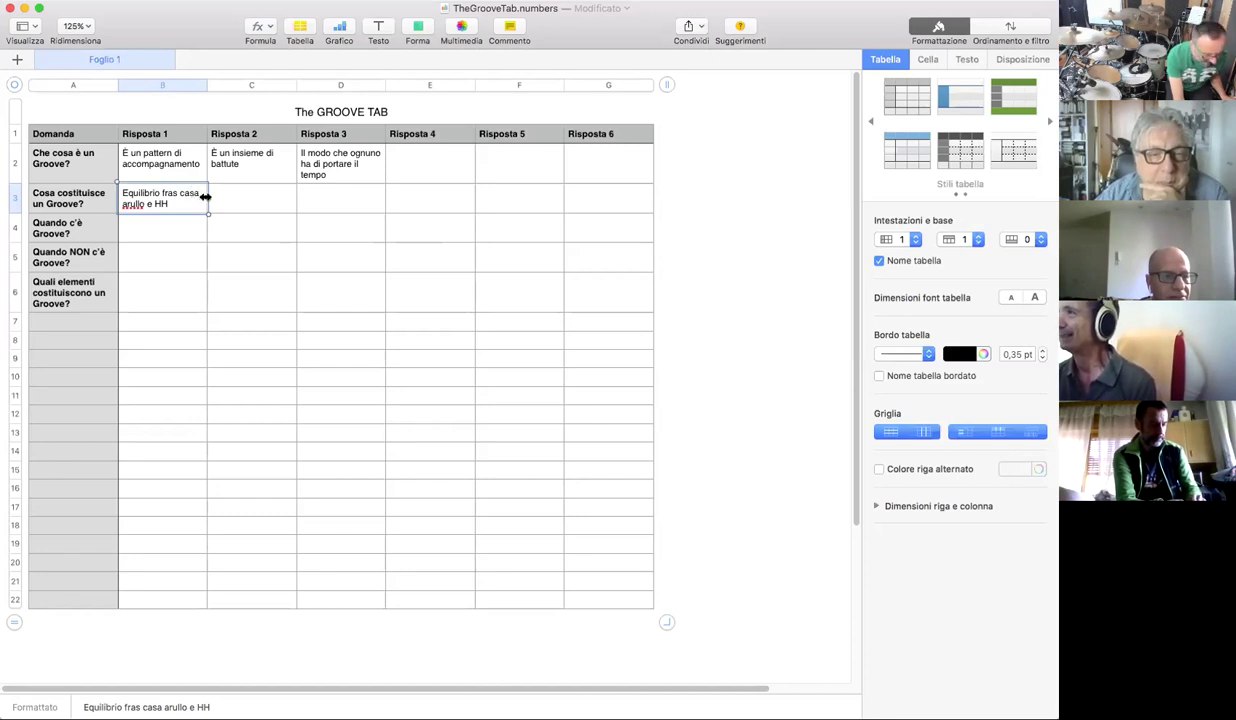
type("s")
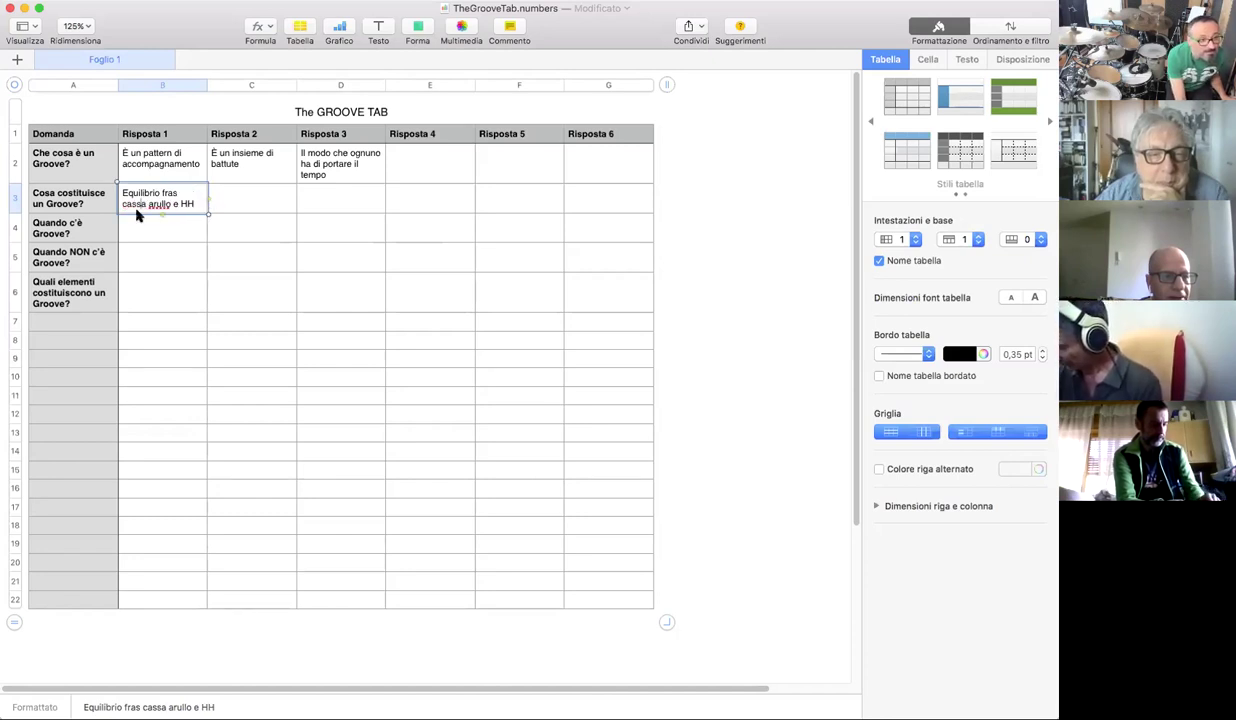
key("BackSpace")
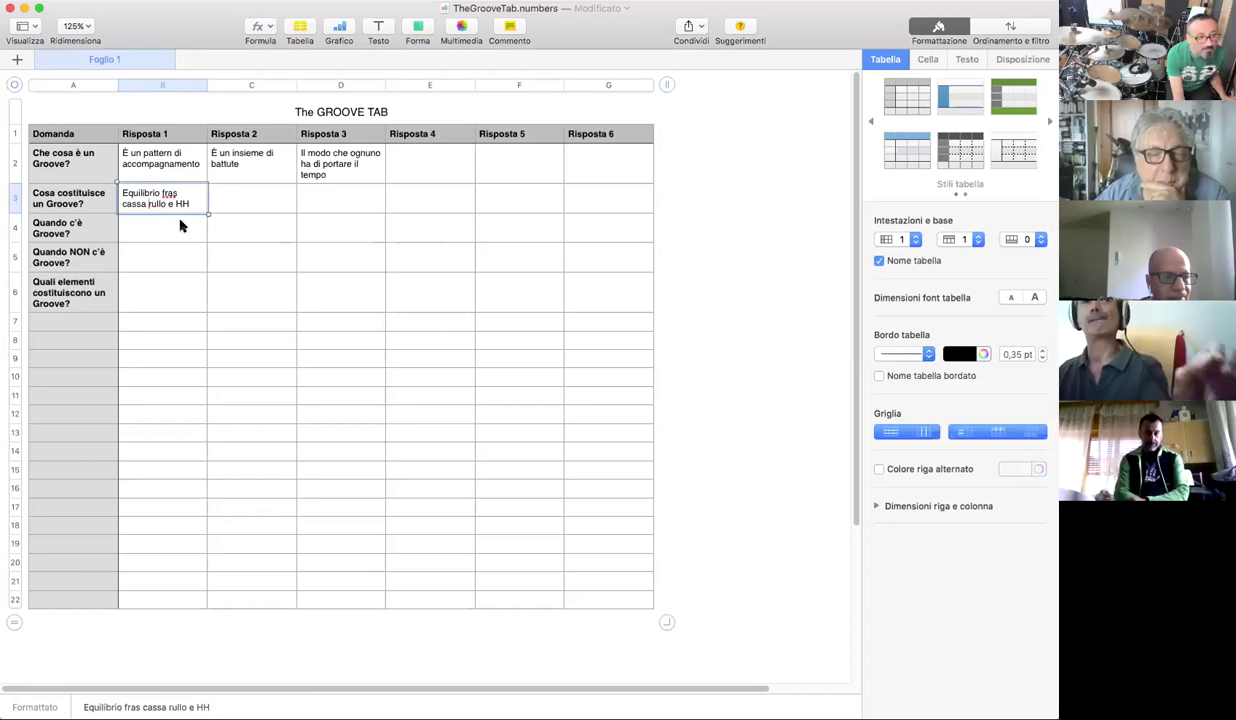
left_click(234, 198)
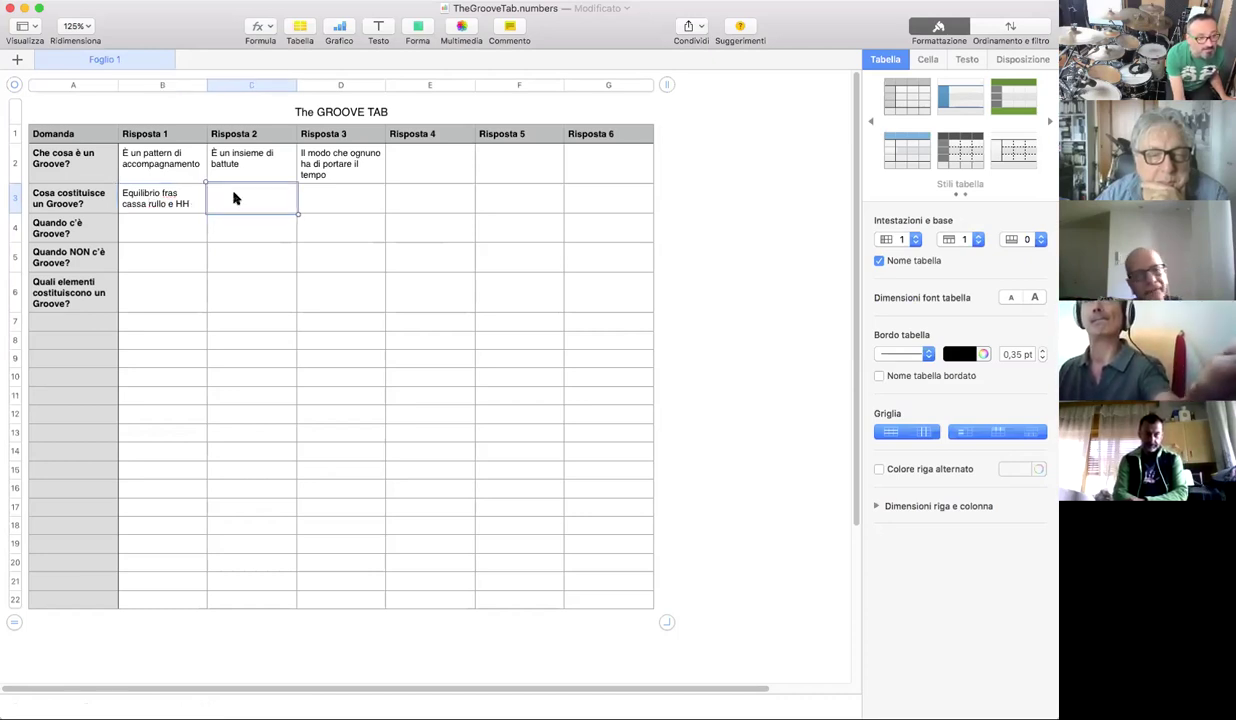
Correct the misspelled word after "Equilibrio" in cell B3 to "fra"
left_click(179, 195)
left_click(179, 195)
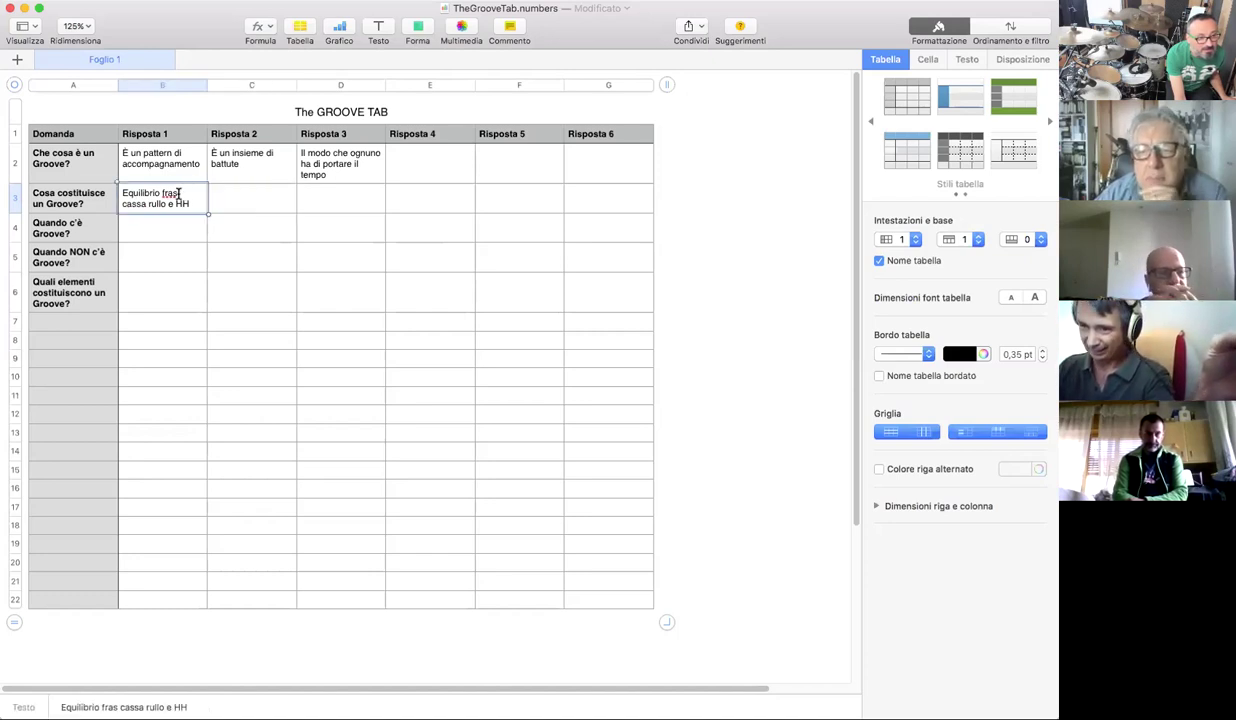
key("BackSpace")
key("BackSpace")
left_click(223, 194)
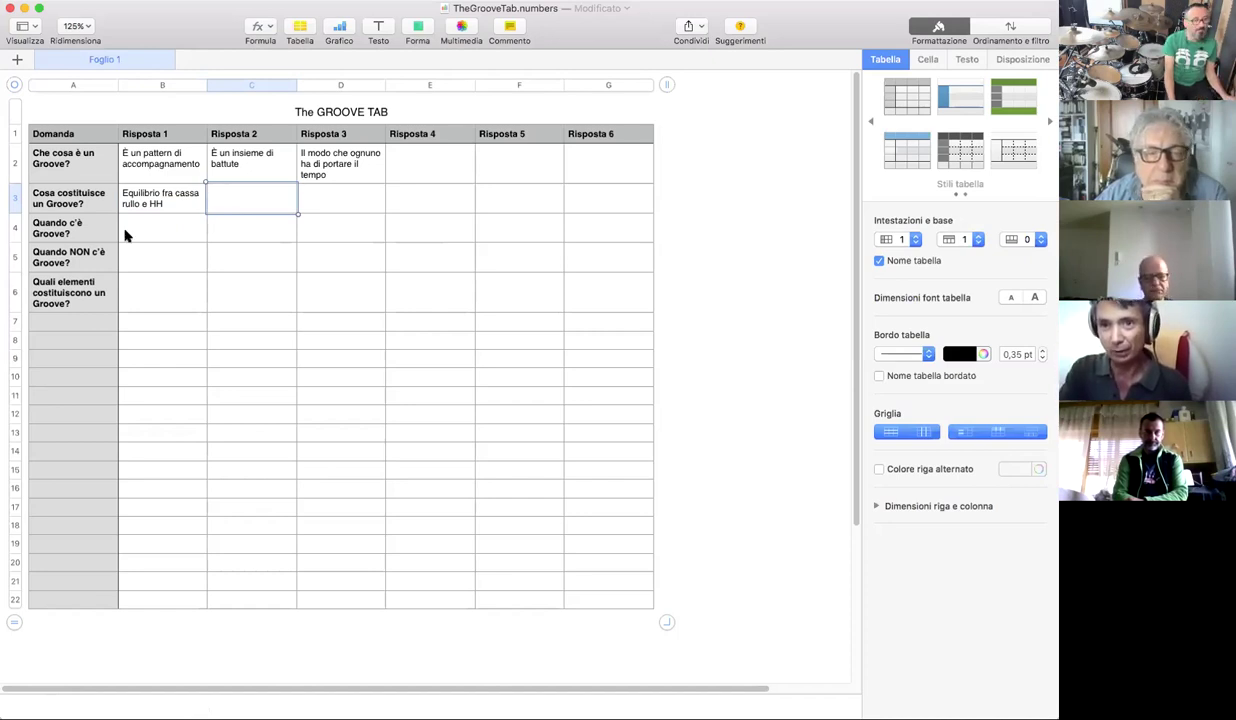
Copy the Risposta 1 text of the "Cosa costituisce un Groove?" row into the Risposta 2 cell, C3
double_click(165, 204)
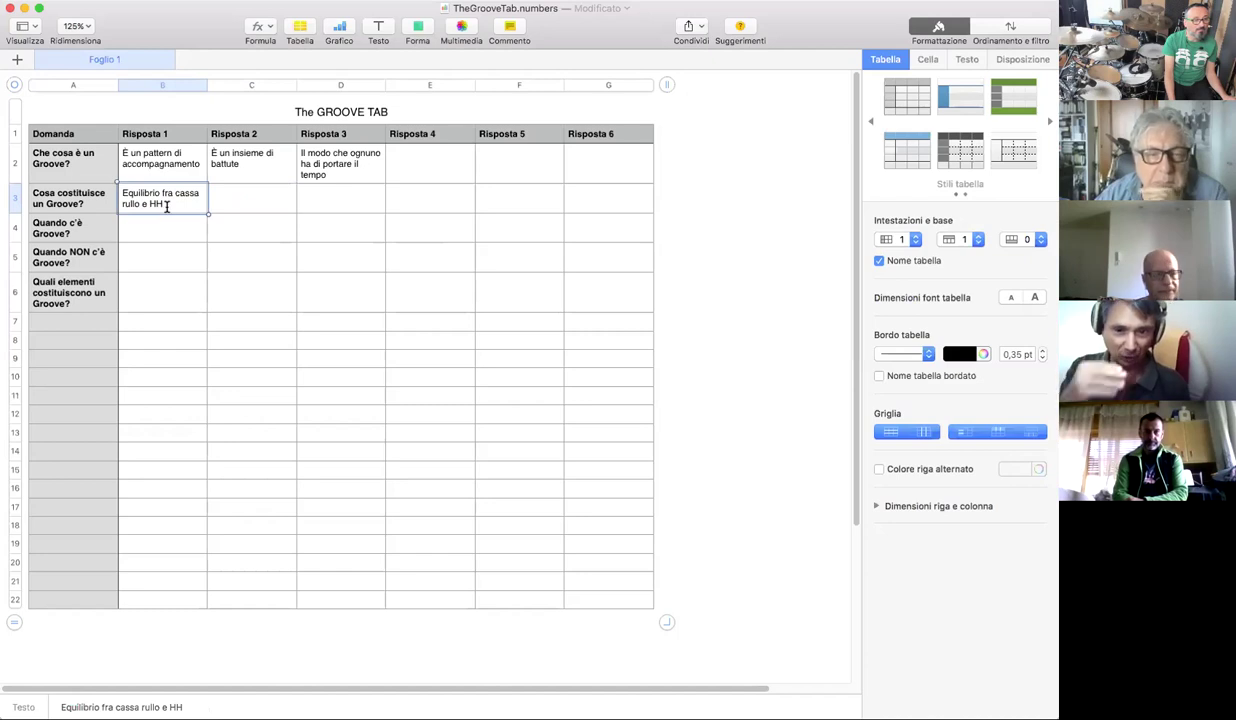
triple_click(120, 190)
key("super+c")
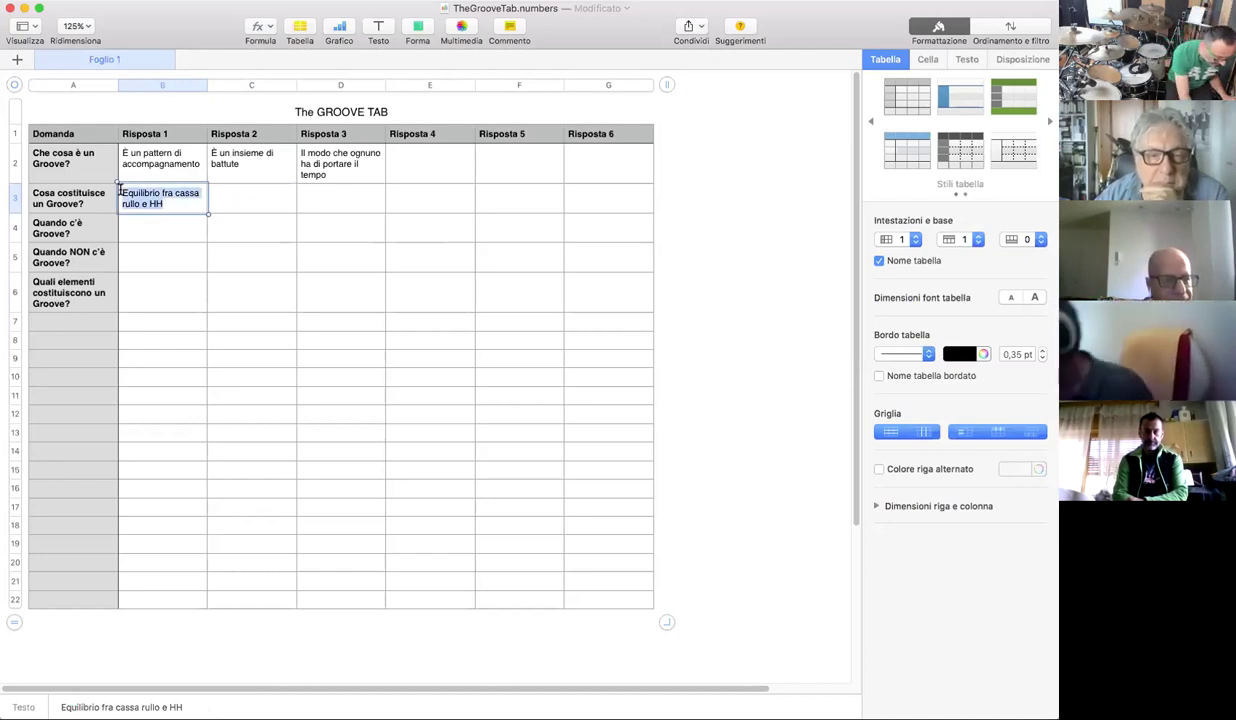
left_click(214, 194)
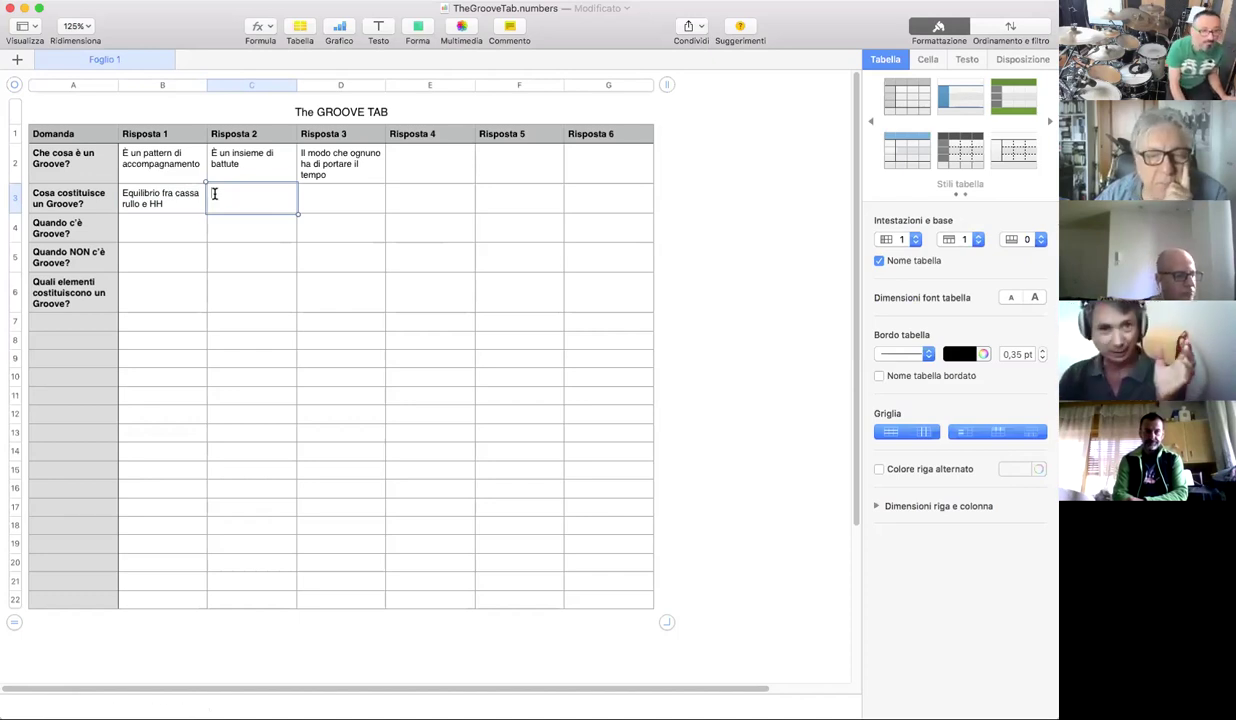
key("super+v")
Complete the answer in cell C3 by adding "funzionale al contesto musicale" after "Equilibrio fra cassa rullo e HH"
type("funzionale alla")
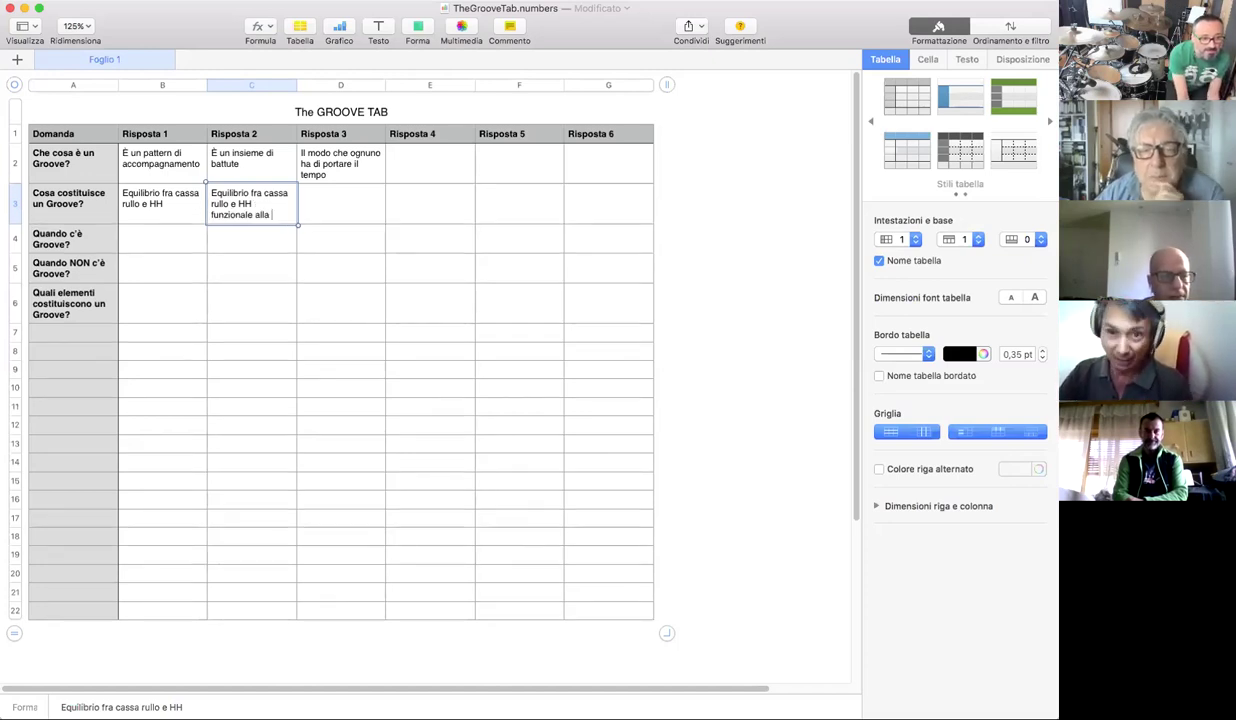
key("BackSpace")
key("BackSpace")
key("BackSpace")
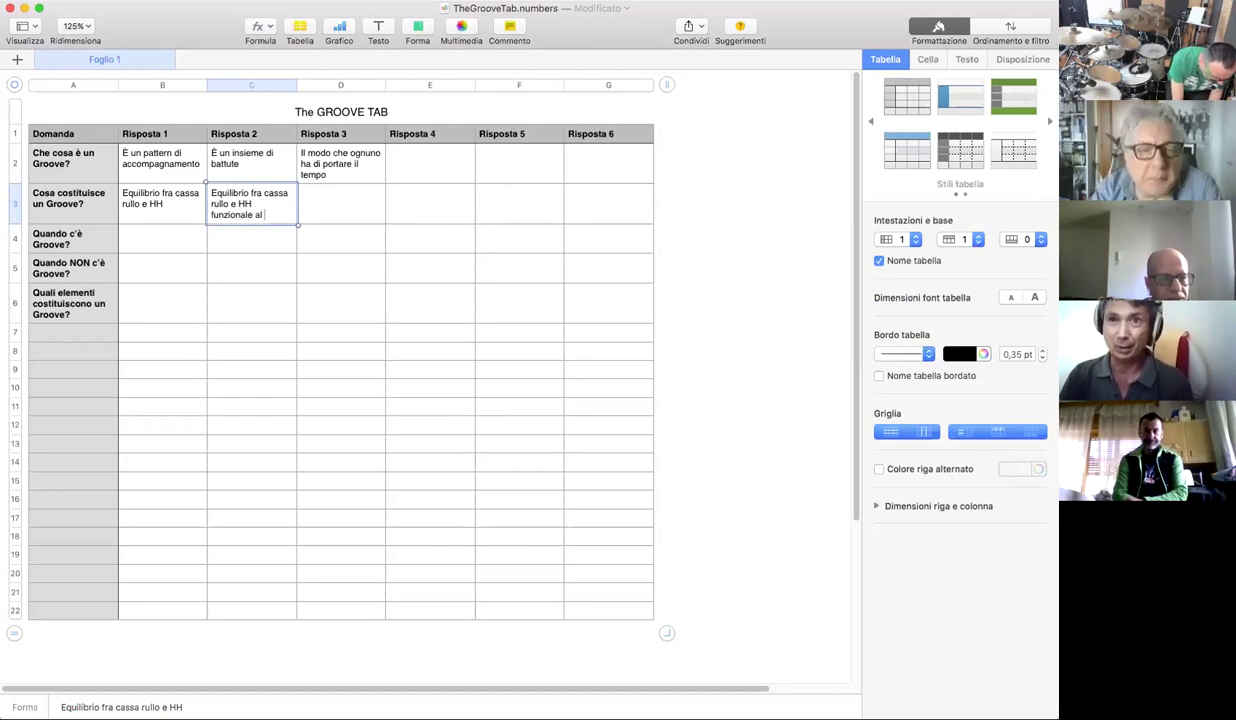
type("contesto musicale")
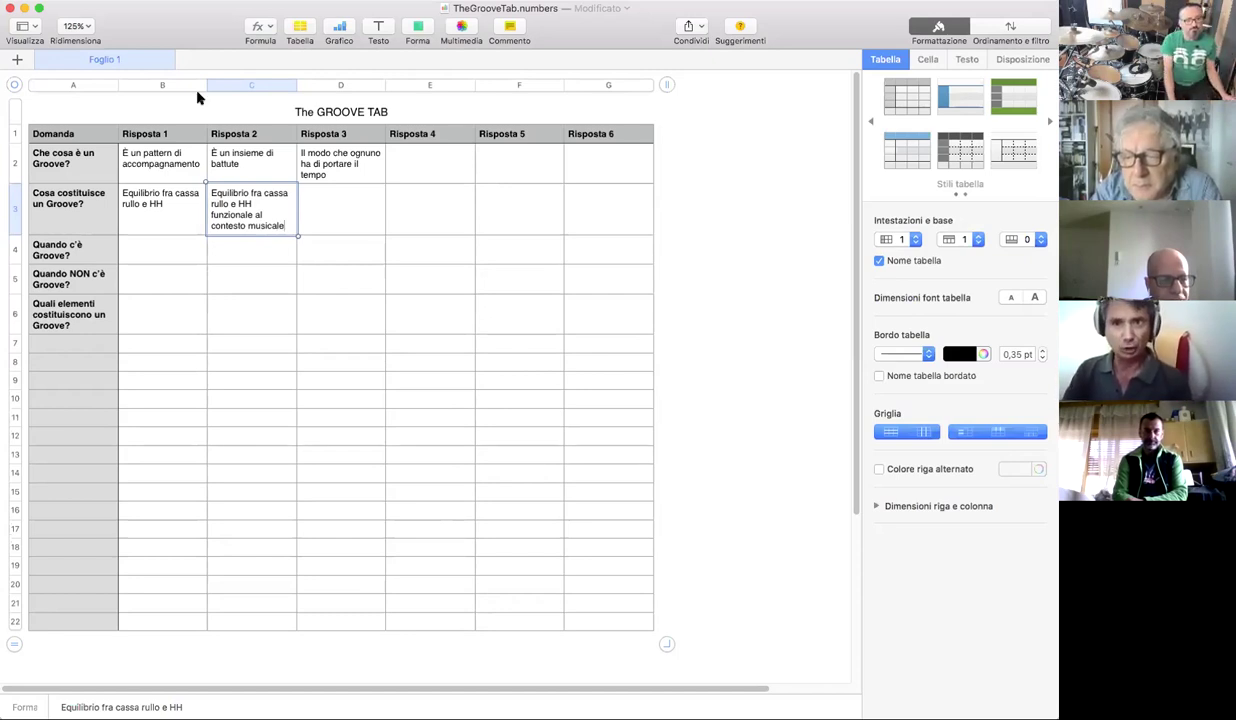
Enter "Insieme ritmico" as Risposta 3 to "Cosa costituisce un Groove?" in cell D3
left_click(313, 196)
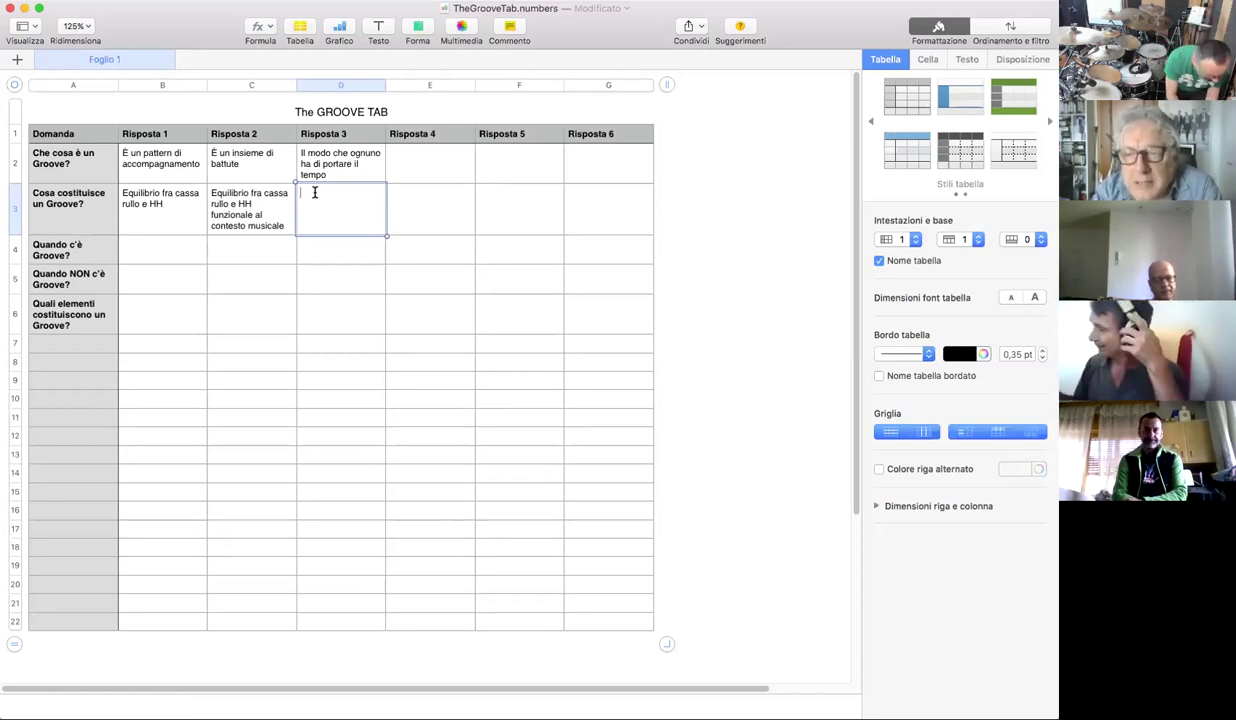
type("In")
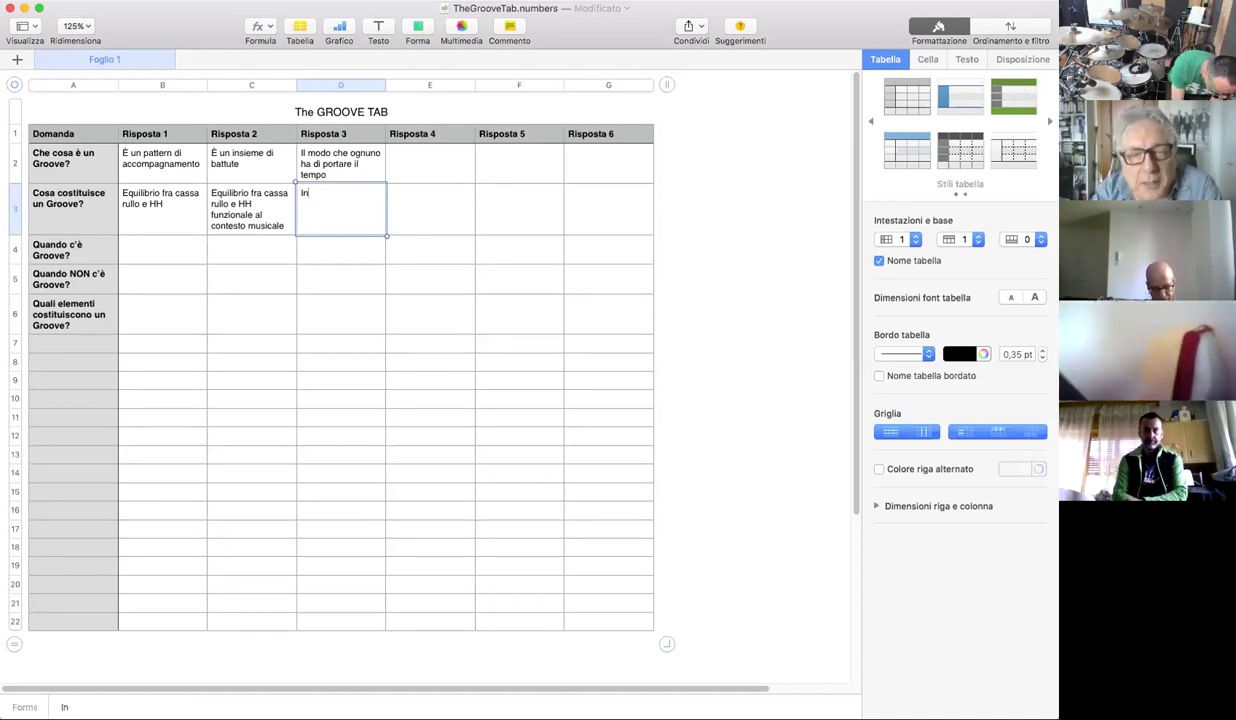
type("sieme ri")
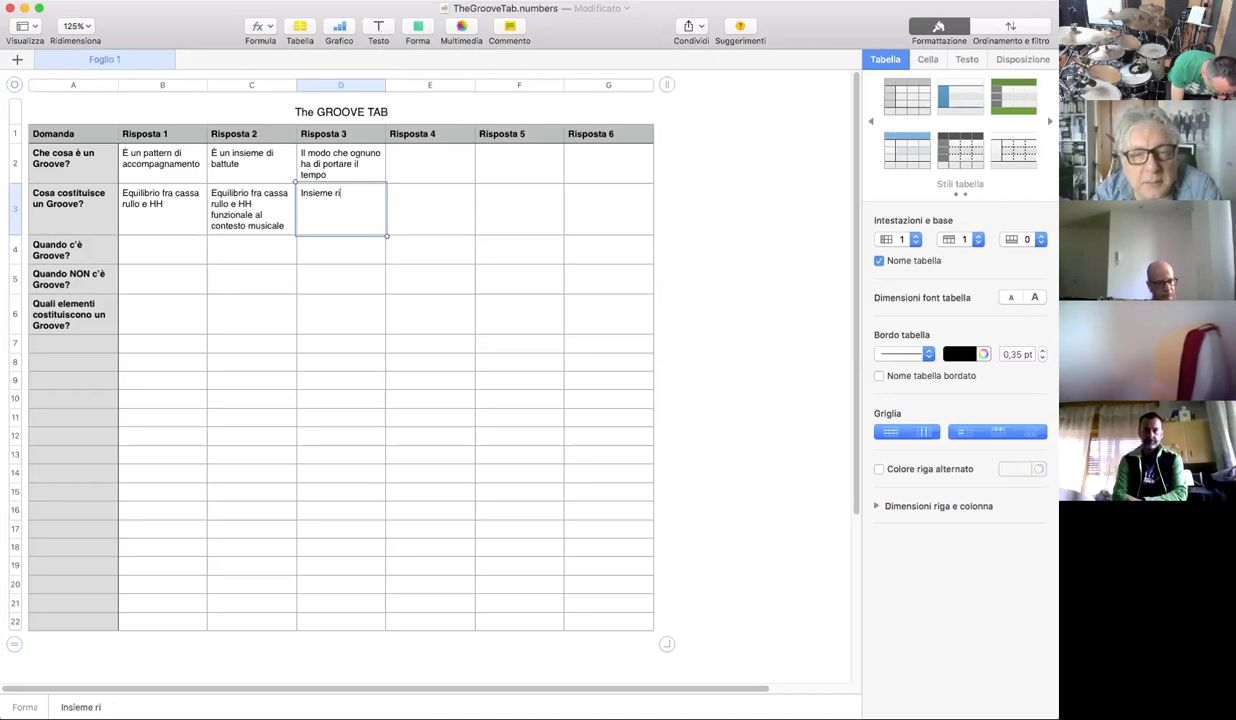
type("tmico")
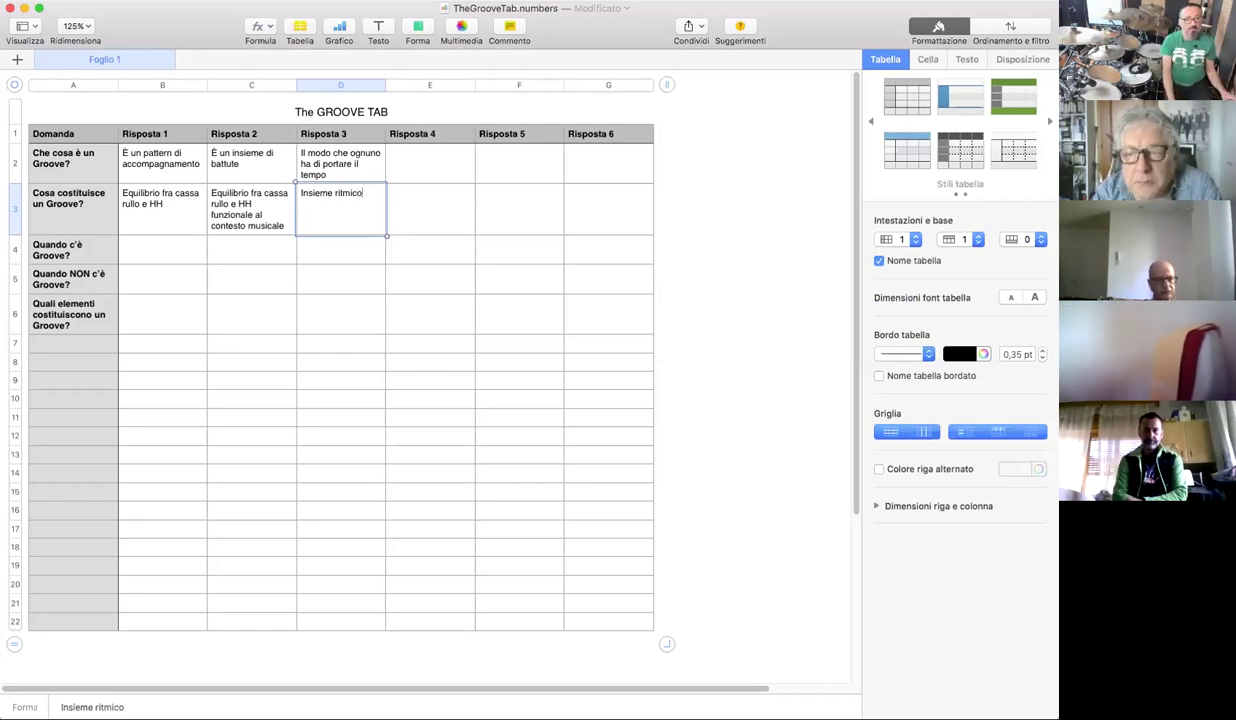
Enter "Definire una direzione ritmica" as Risposta 4 to "Cosa costituisce un Groove?" in cell E3
left_click(430, 204)
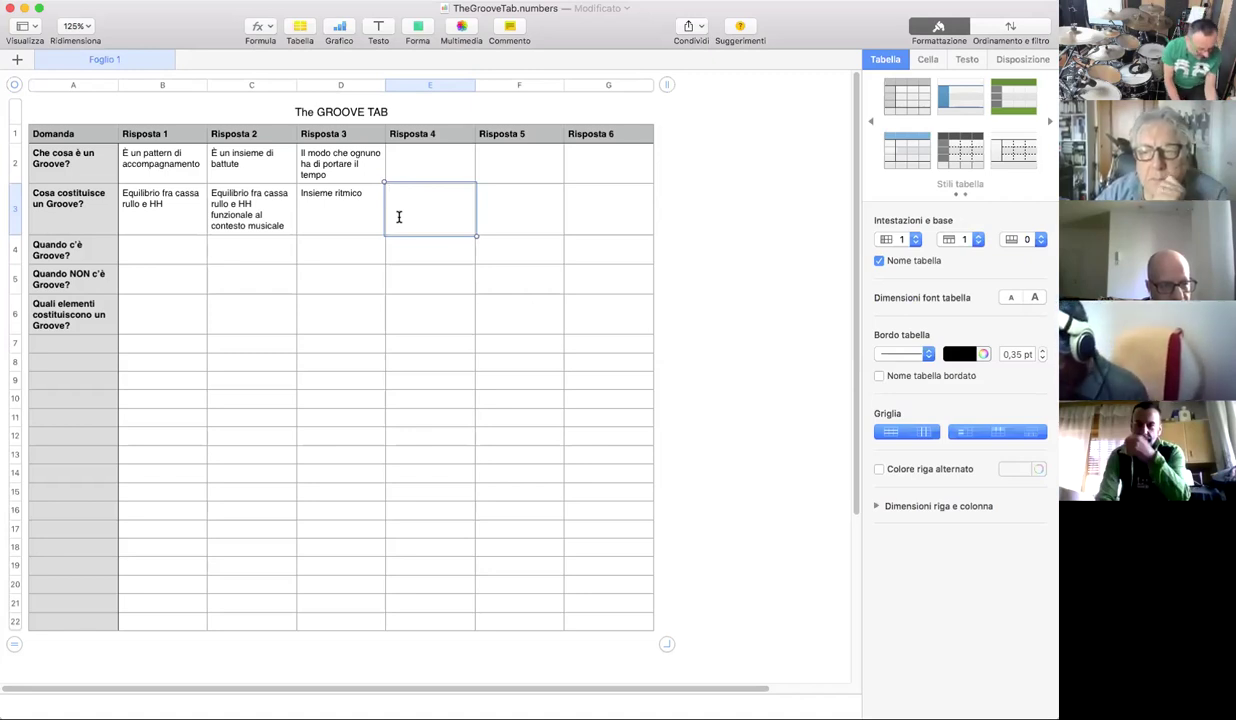
type("Defini")
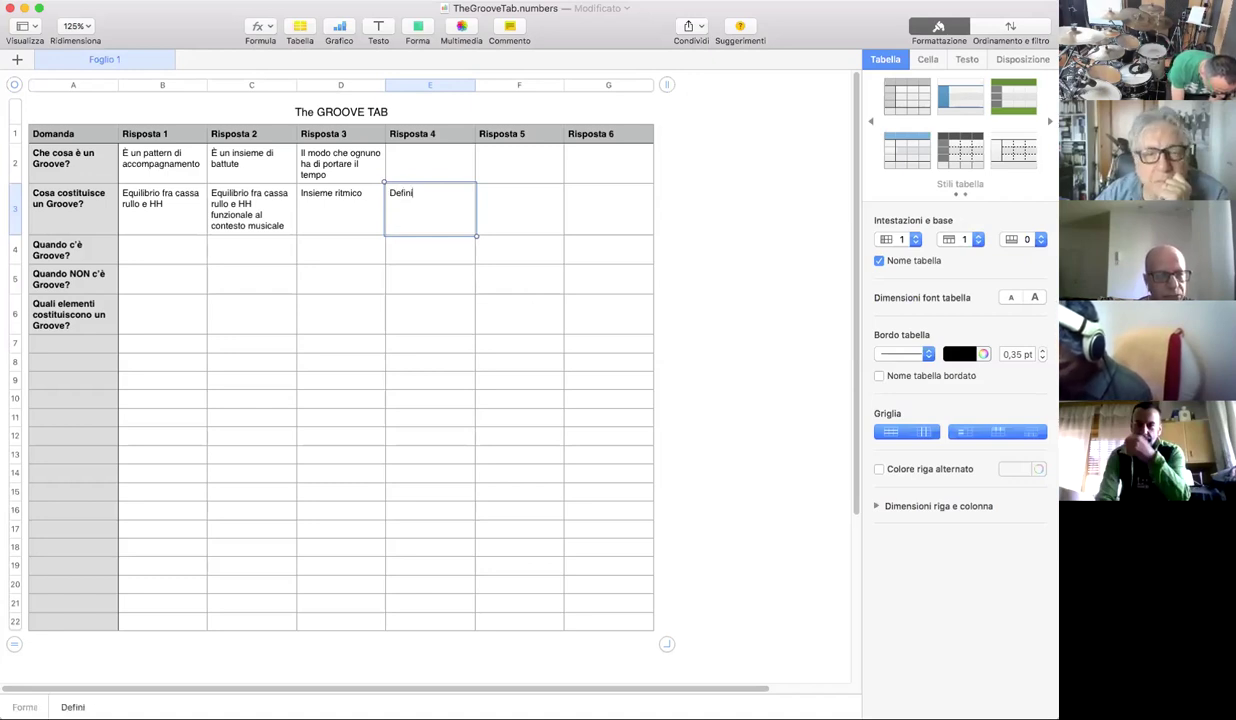
type("re una direzione ritmica")
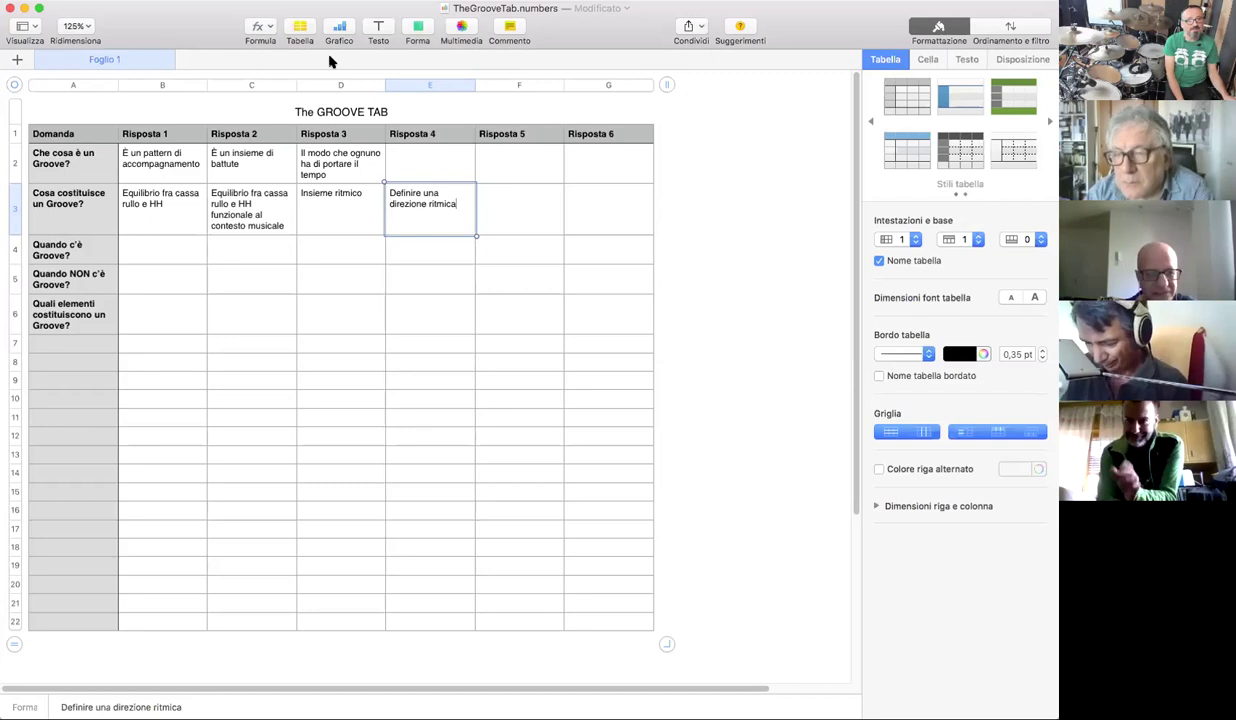
Extend the table title after "The GROOVE TAB" with "(Qual è la differenza se non conosci la differenza"
left_click(401, 112)
left_click(401, 112)
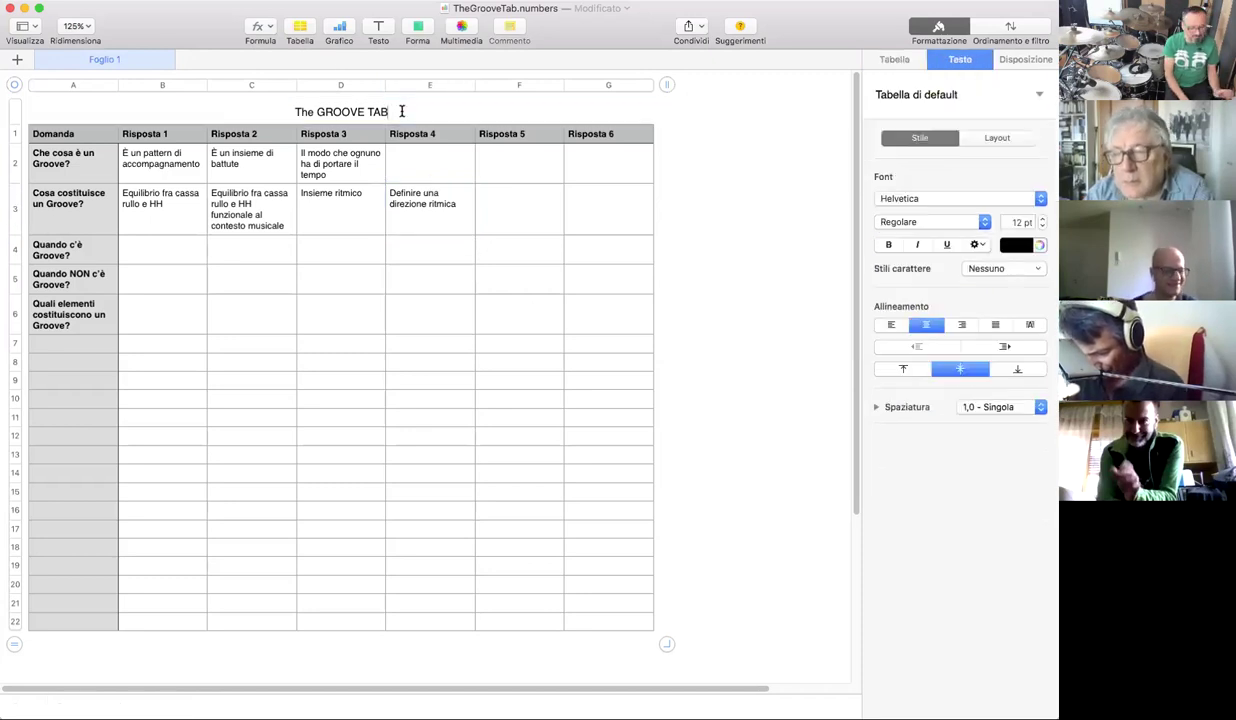
type("(Quali")
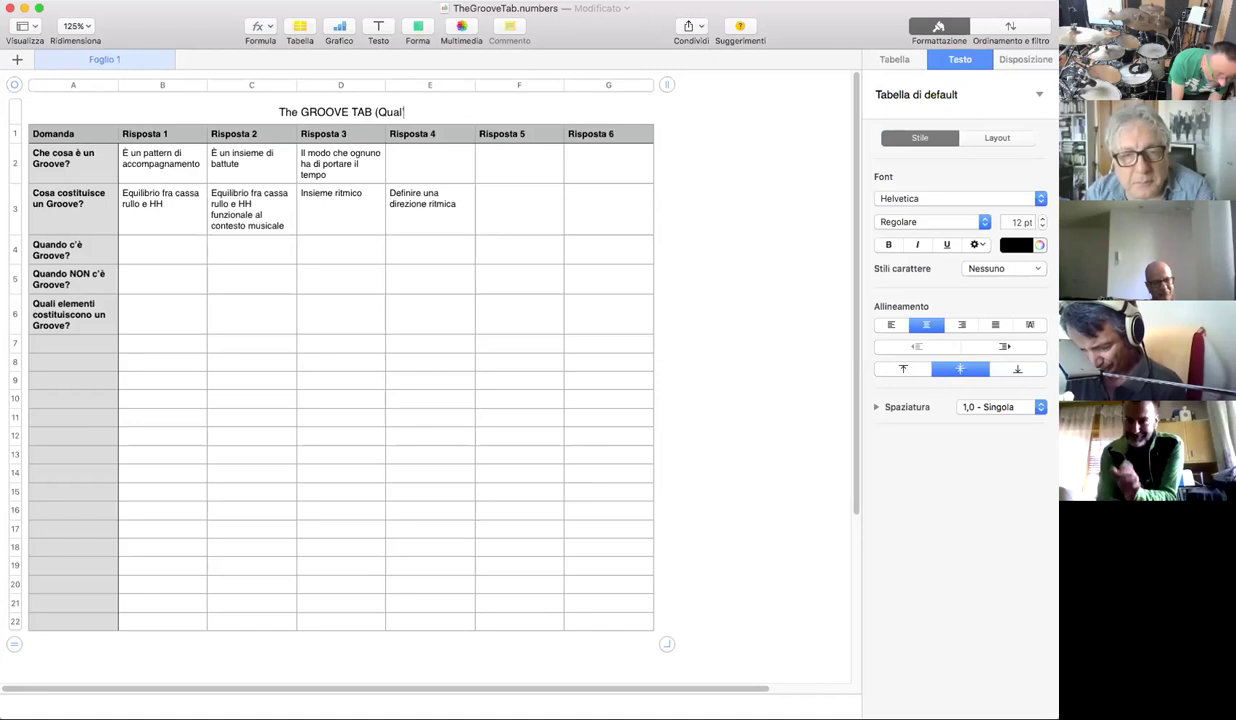
key("BackSpace")
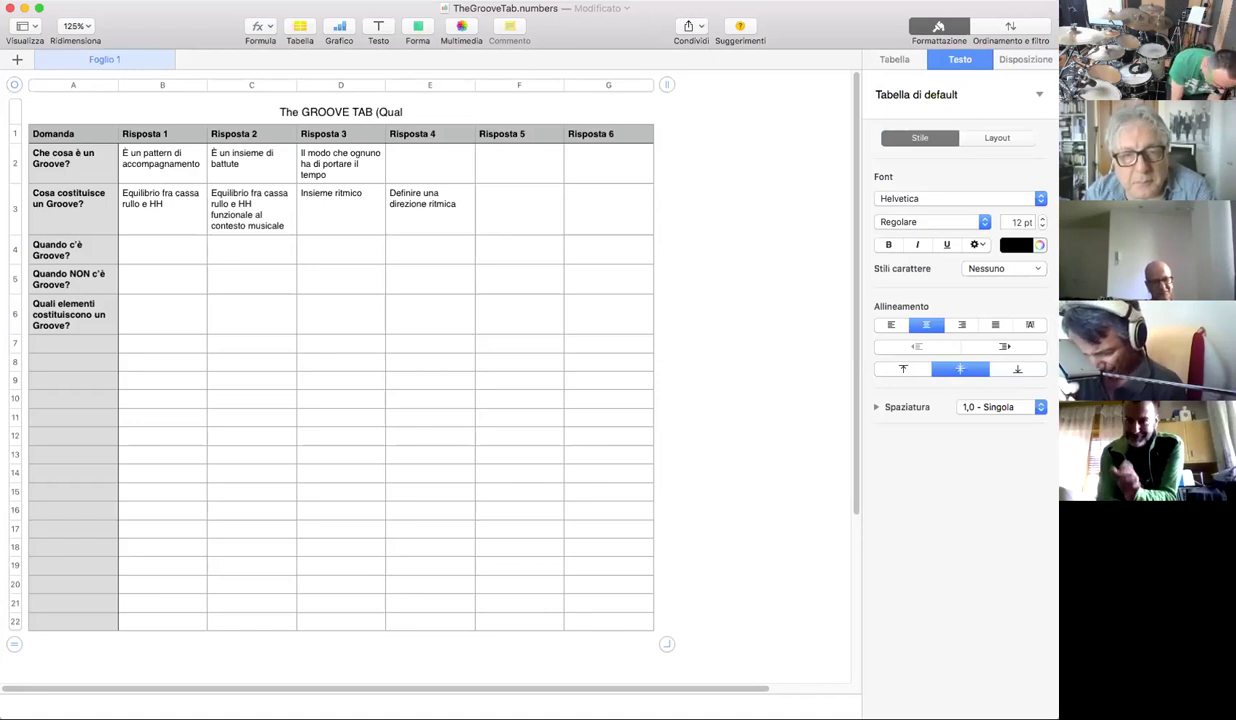
type("è la differen")
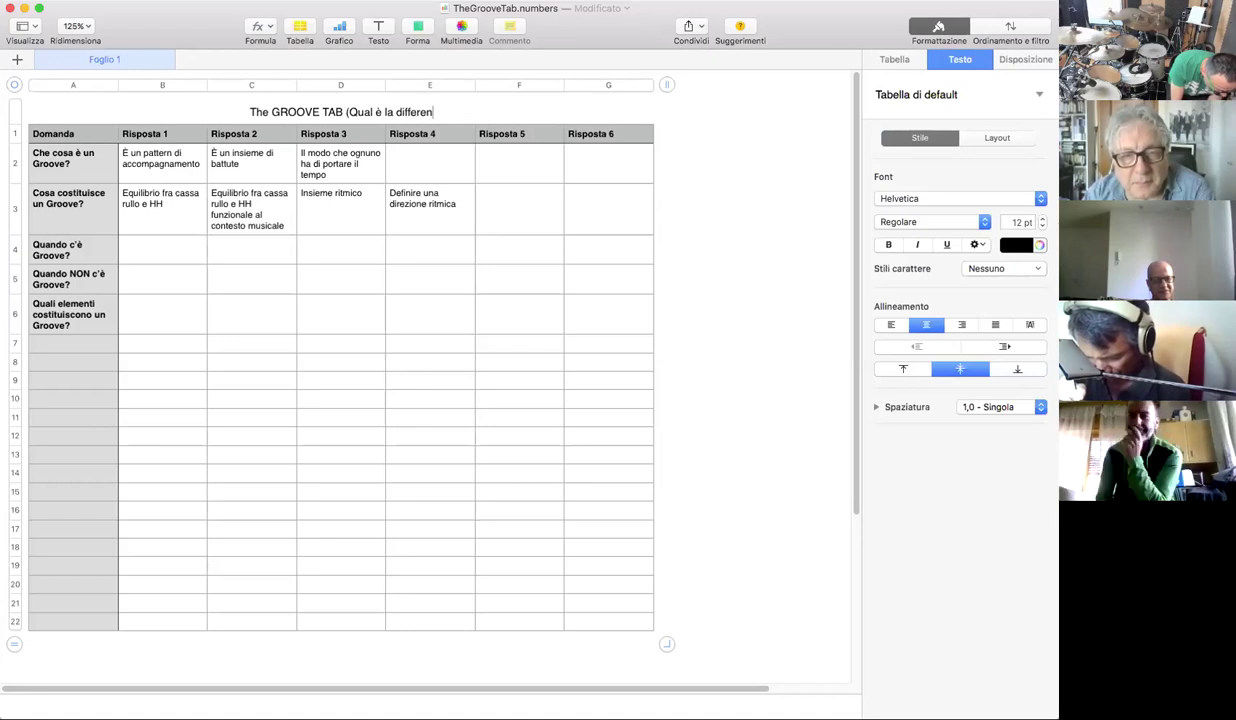
type("za se non")
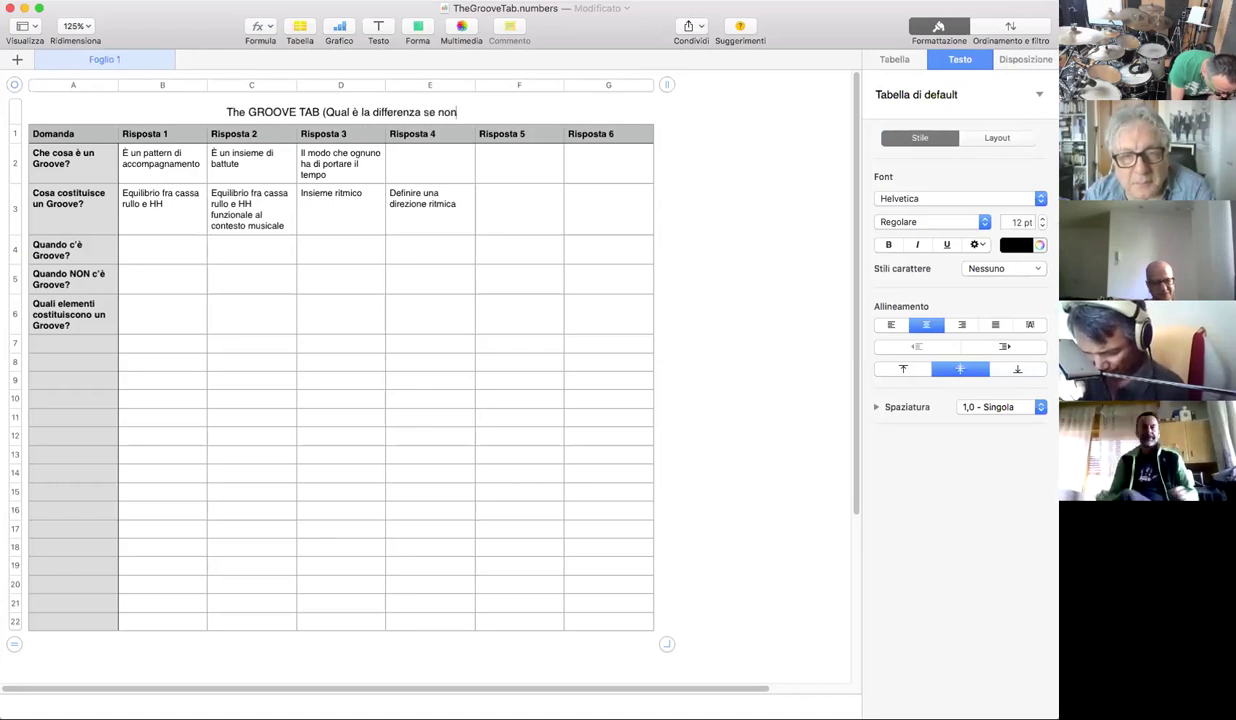
type(" conosci ")
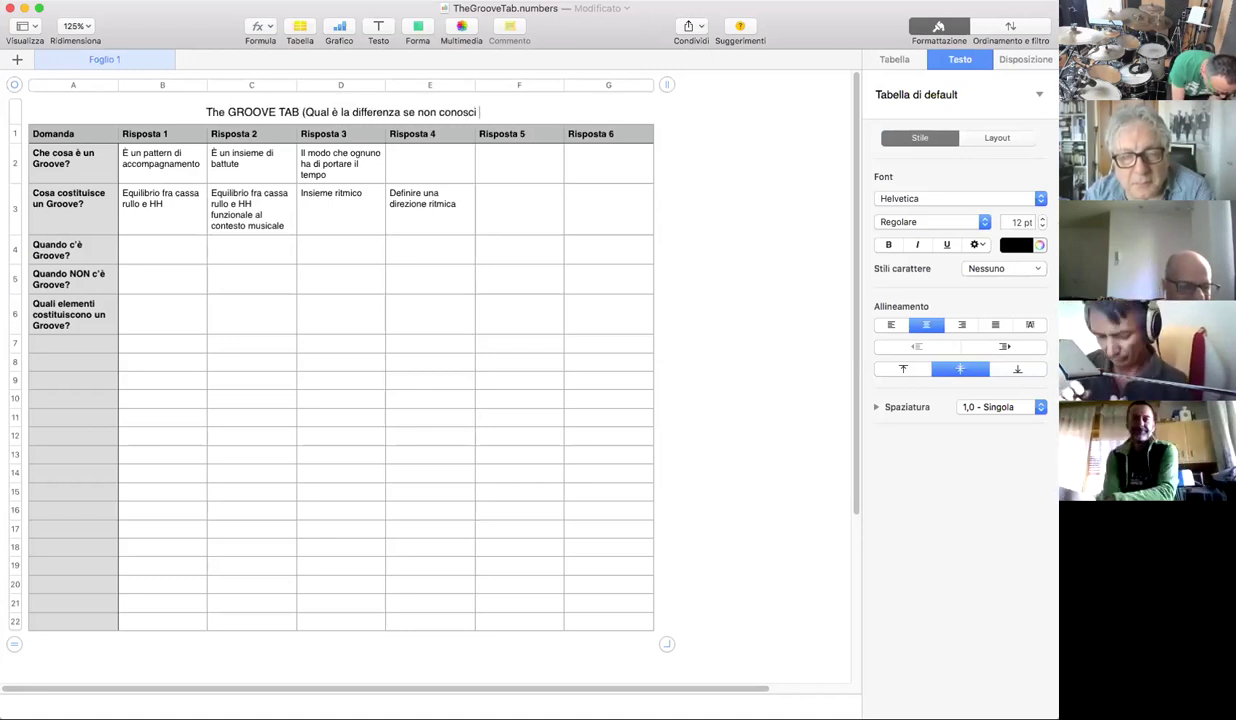
type("la differen")
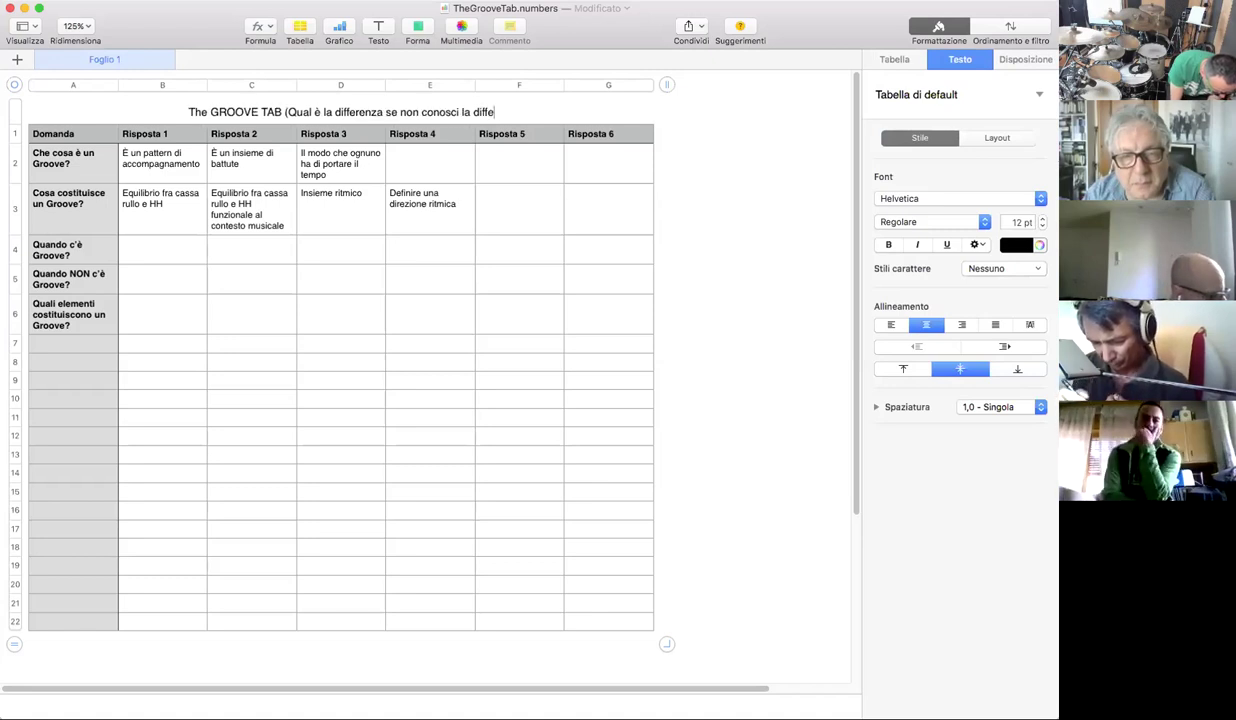
type("za")
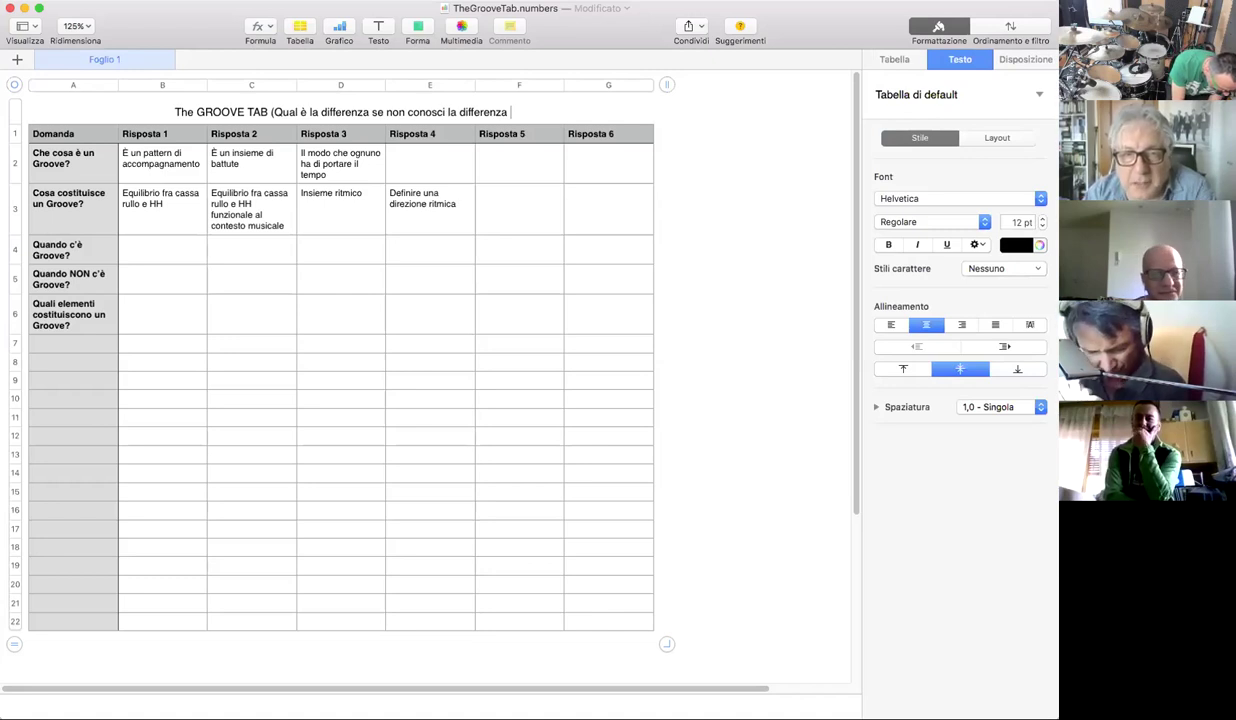
Finish the table title by crediting the quote with "by Bruce Becker)", correcting the misspelled surname
type(" by ")
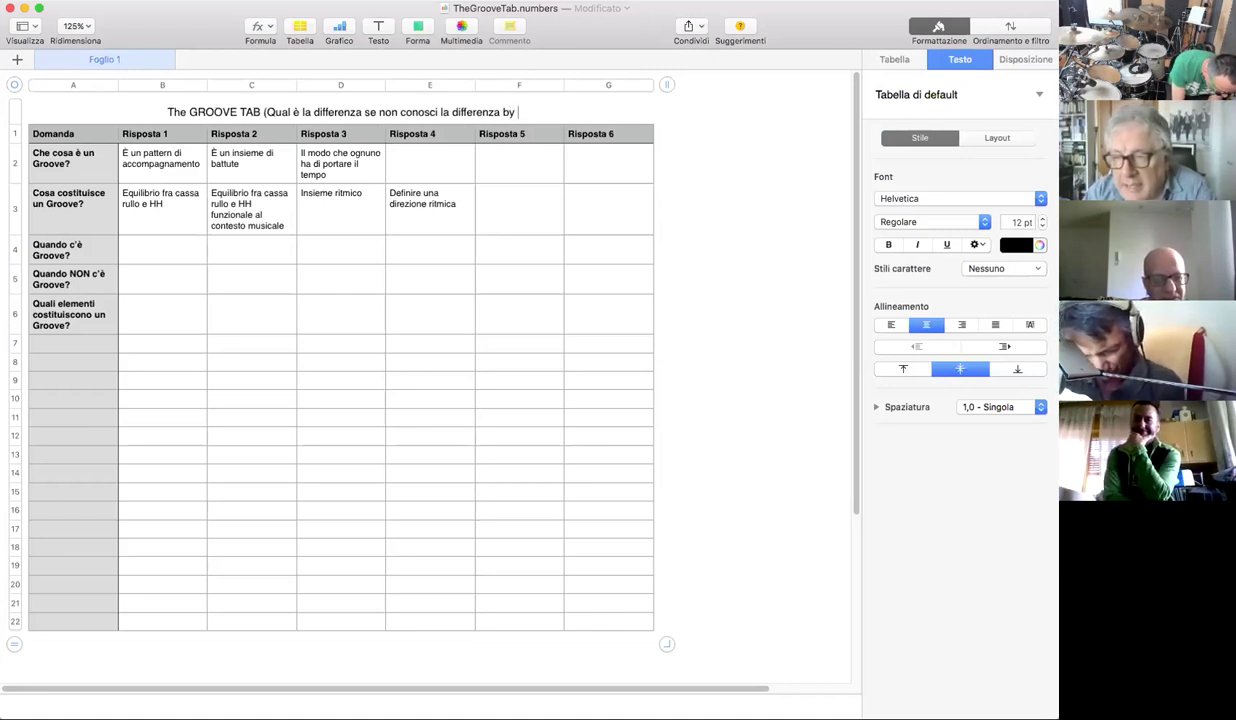
type("Bruce")
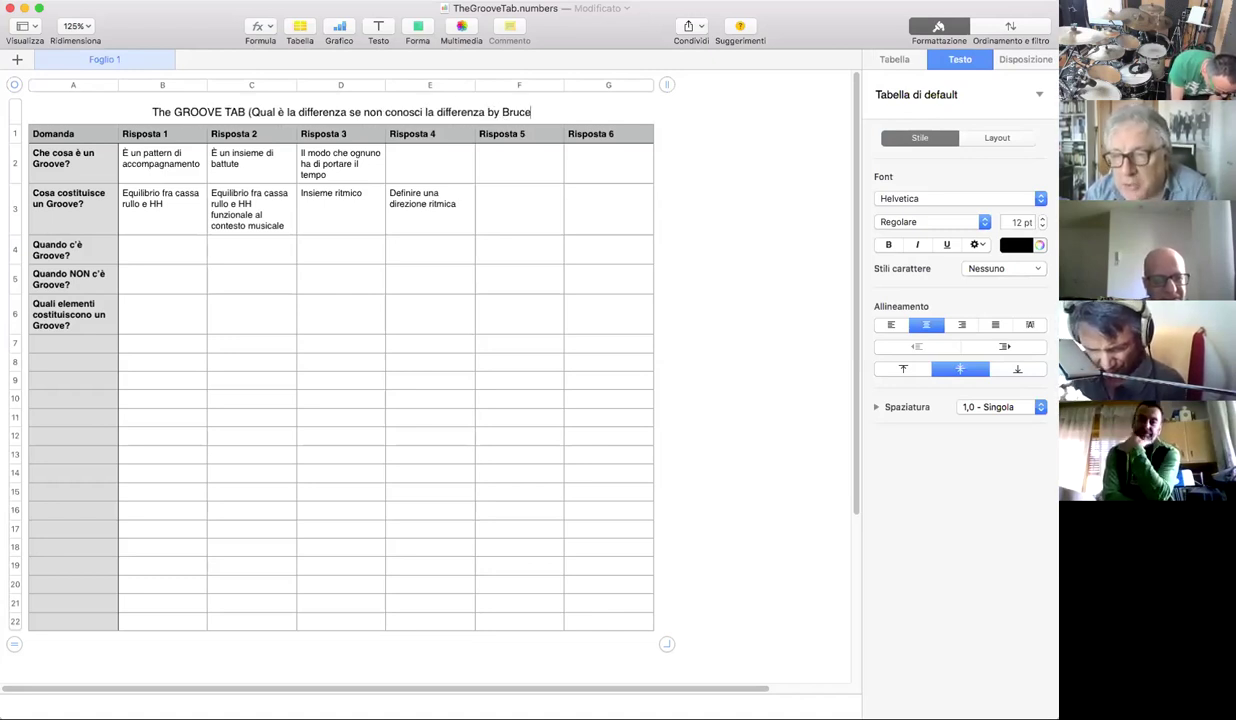
type(" Ba")
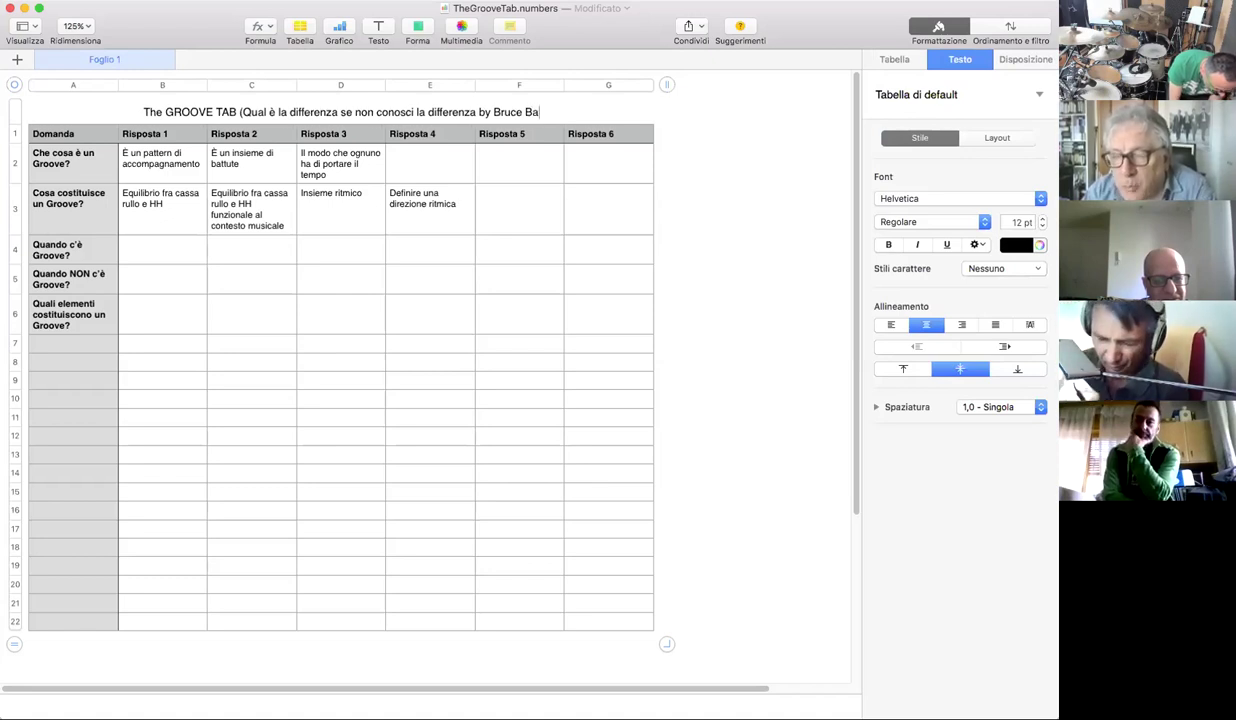
type("ker")
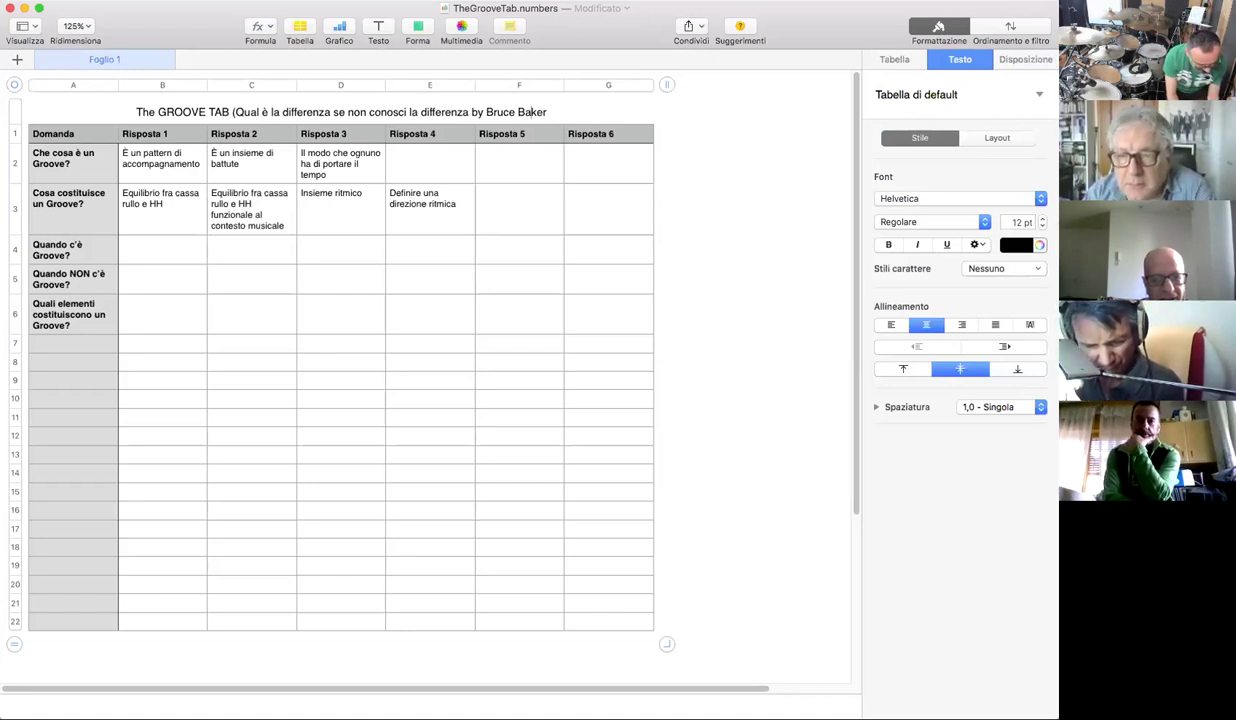
type("c")
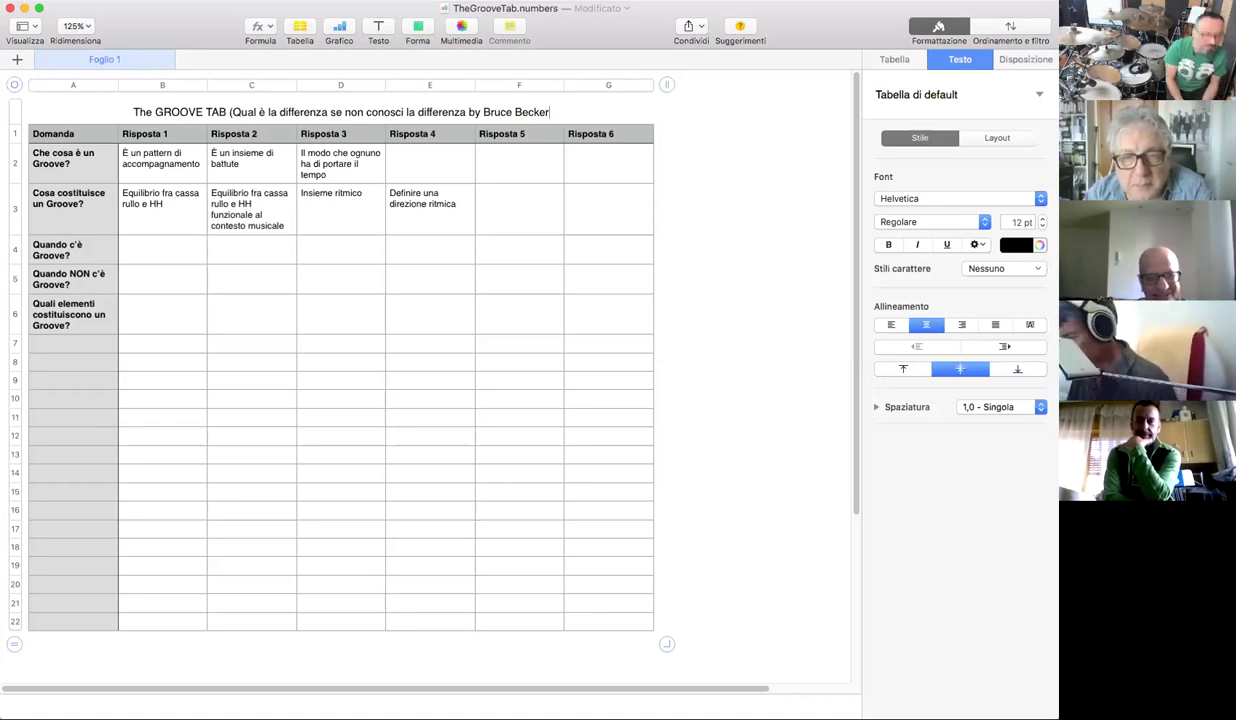
type(")")
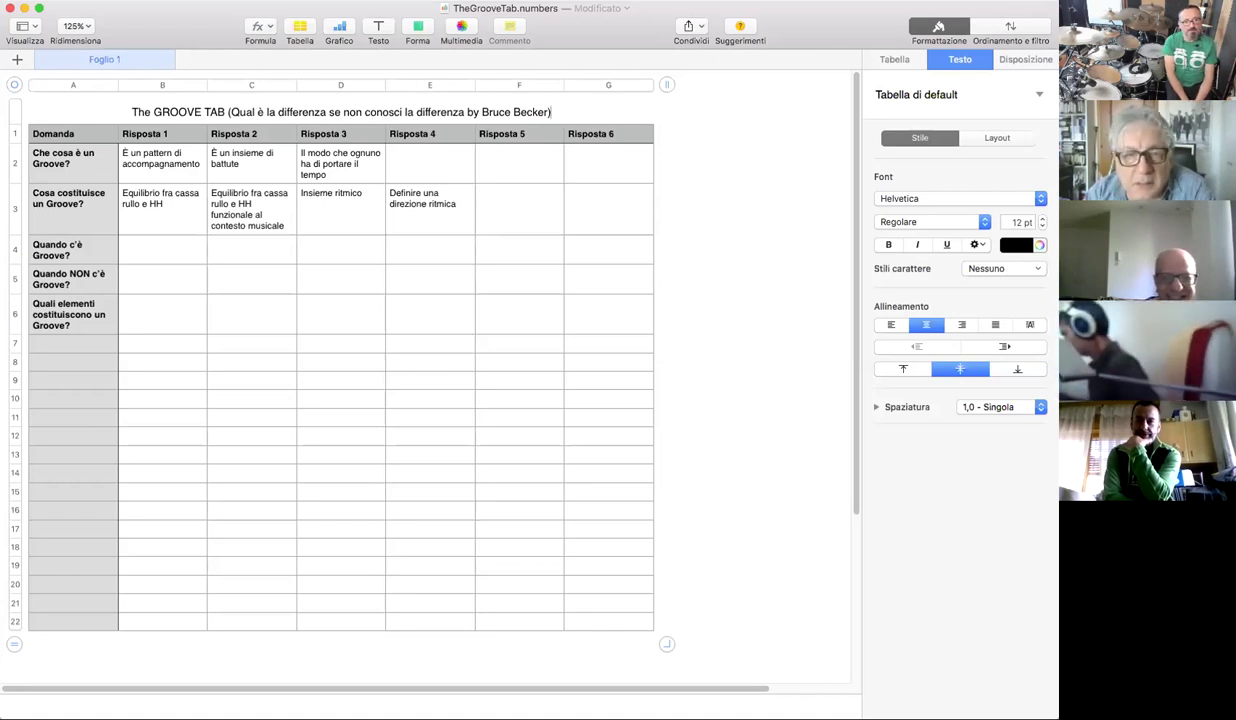
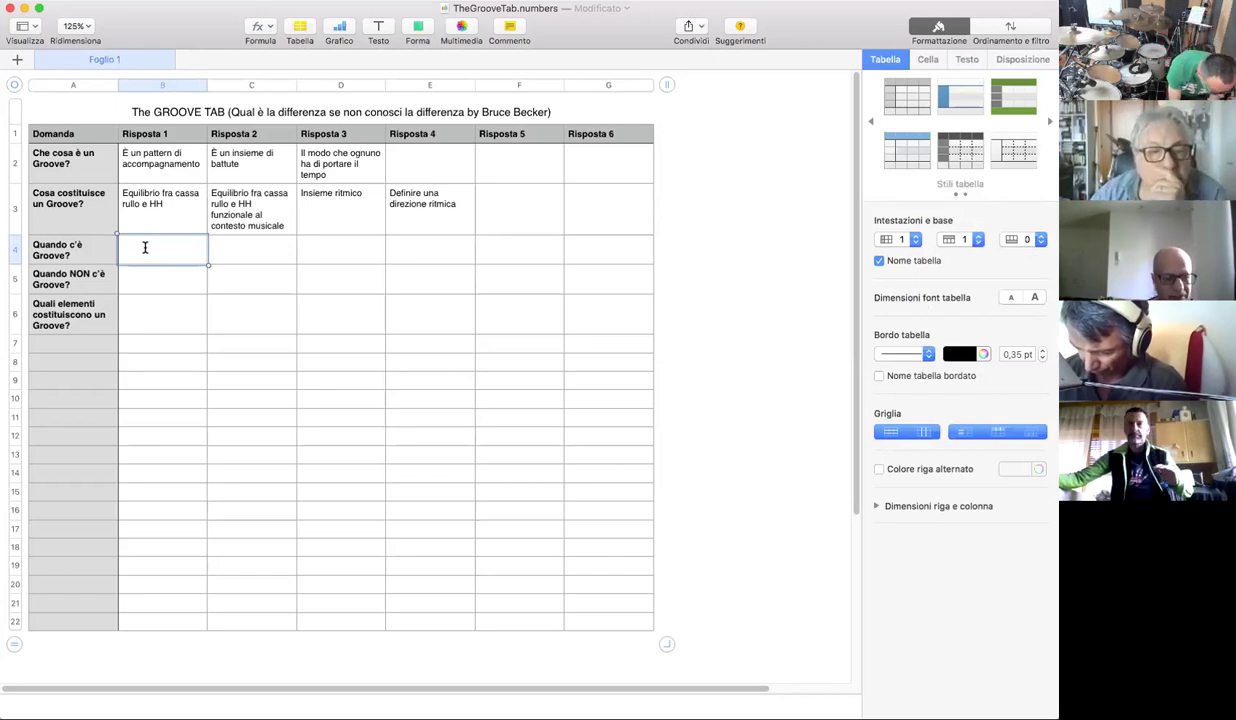
Enter "Quando c'è empatia fra esecutore e ascoltatore" as Risposta 1 to "Quando c'è Groove?" in cell B4
type("Quando c'è empatia fra e")
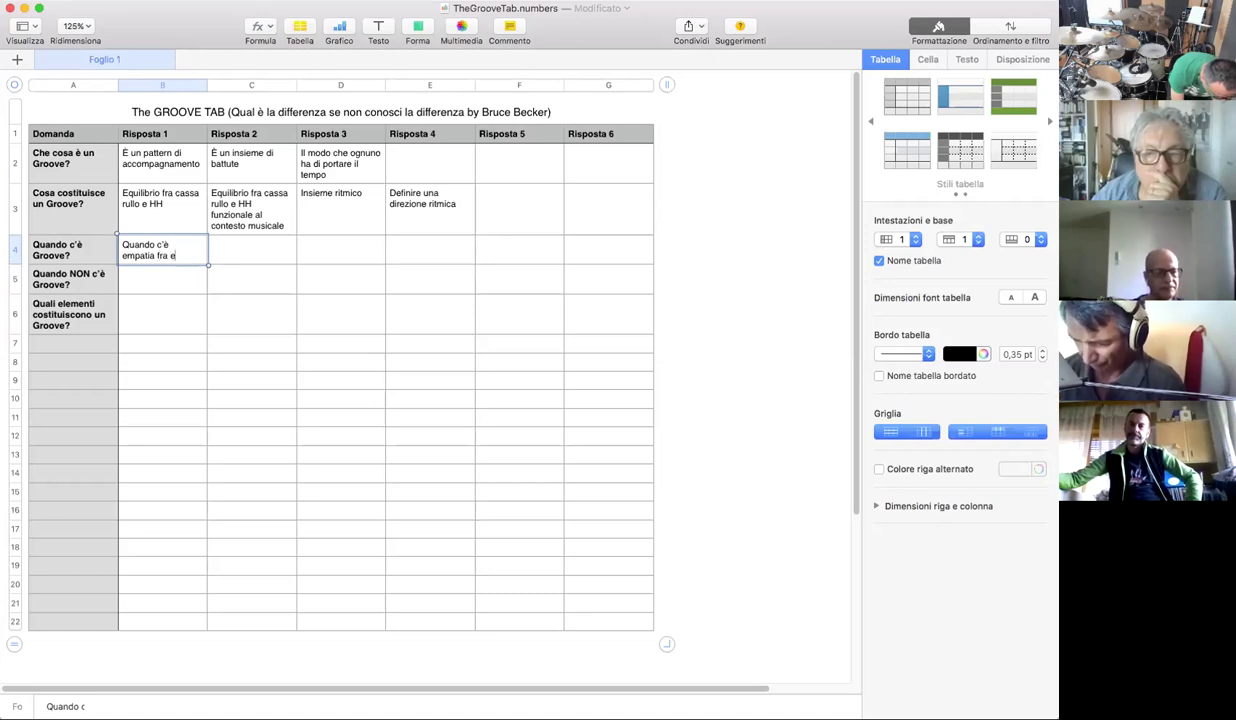
type("secutor")
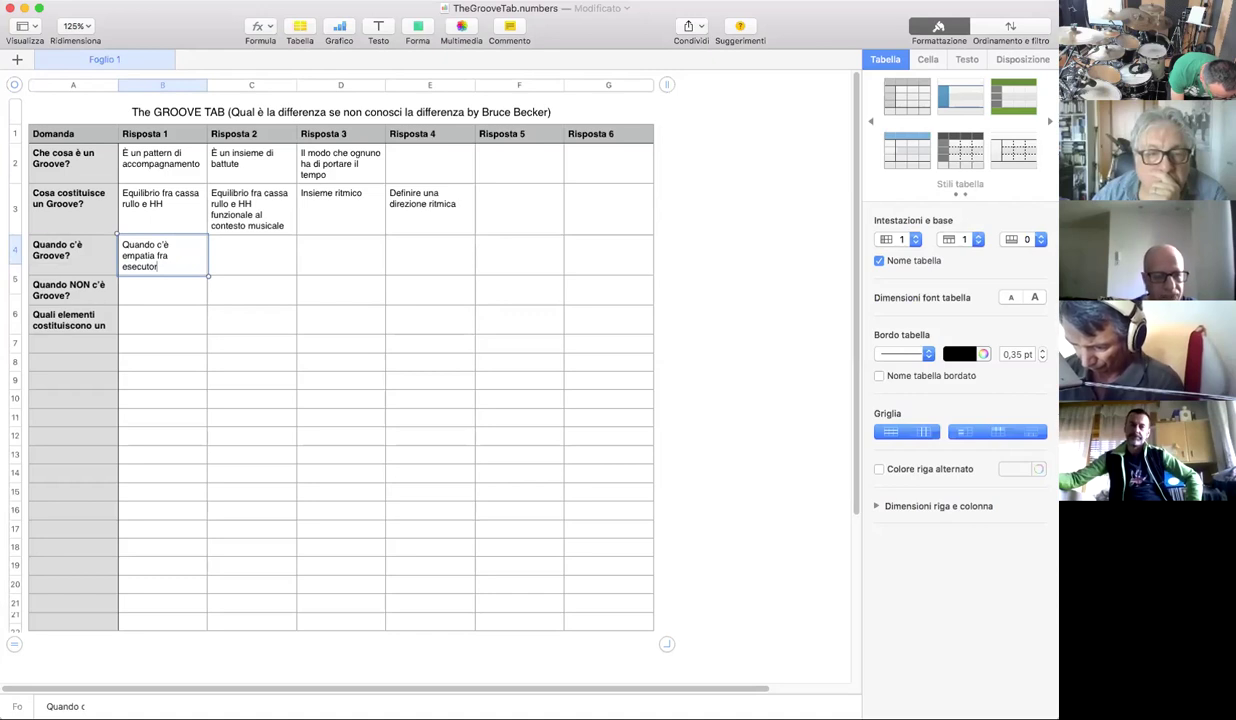
type("e e asco")
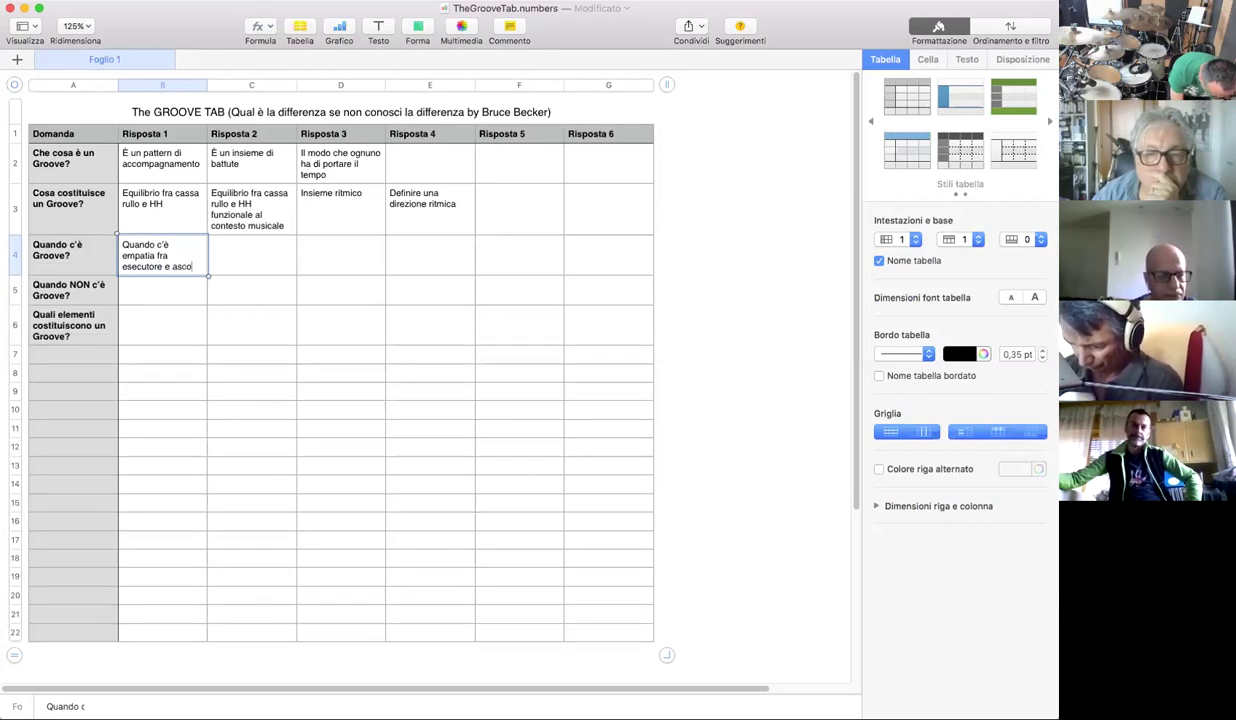
type("ltatore")
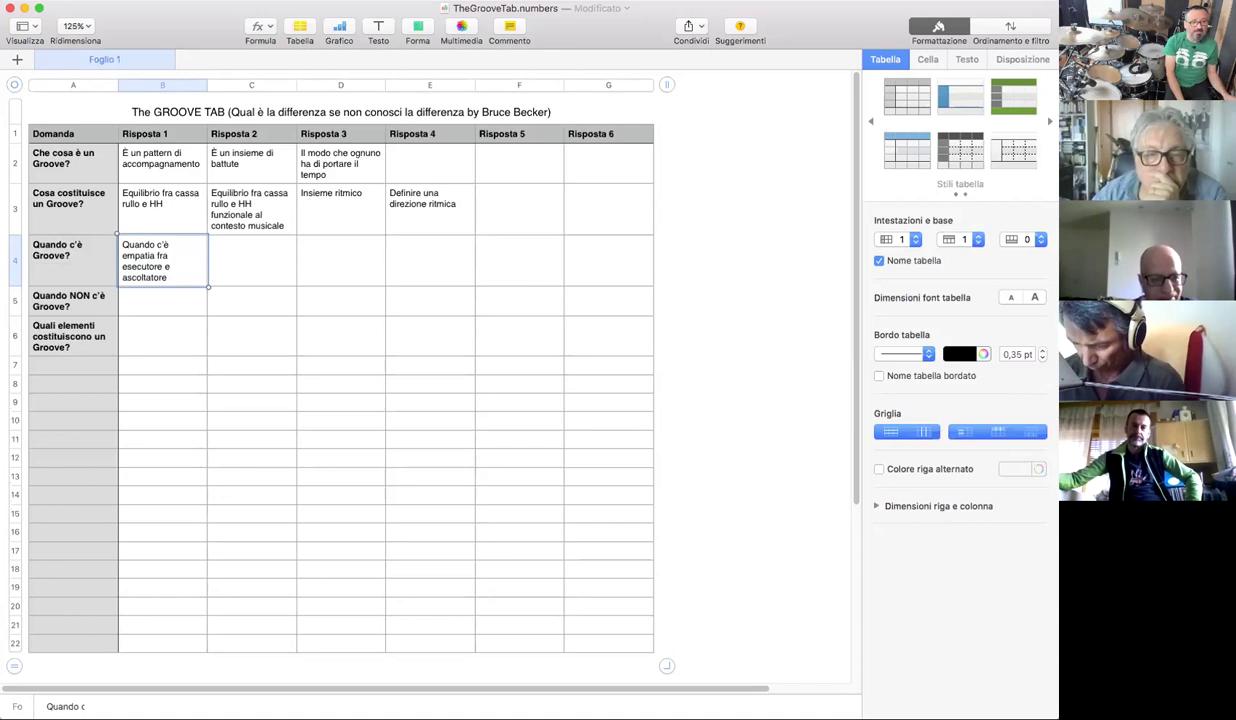
Enter "Quando l'ascoltatore si muove a tempo" as Risposta 2 to "Quando c'è Groove?" in cell C4
left_click(269, 248)
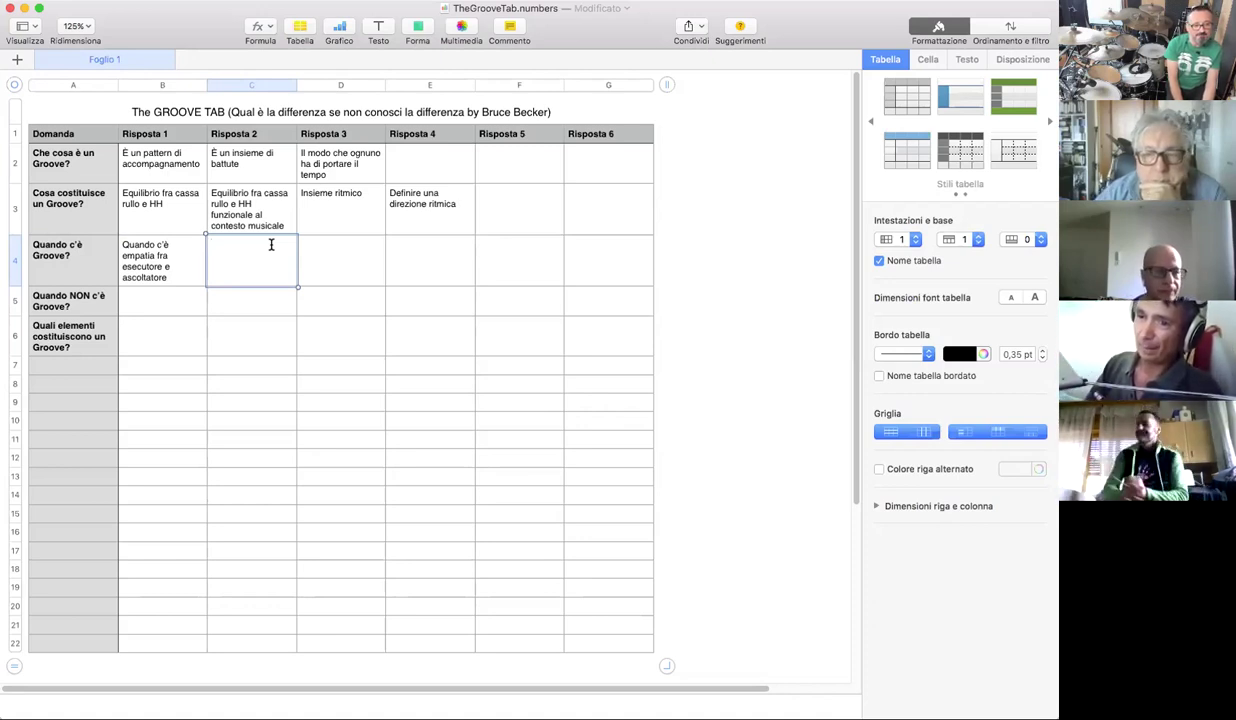
type("Quando i")
type("'ascol")
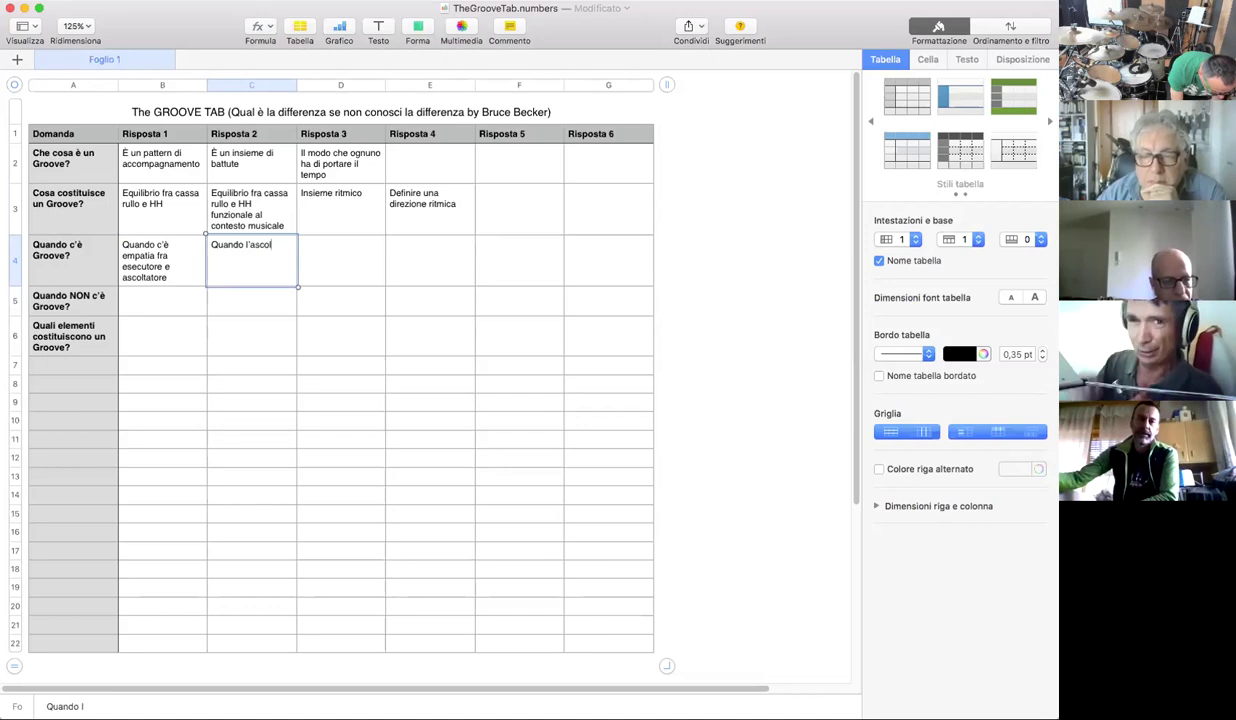
type("tatore si muove a tempo")
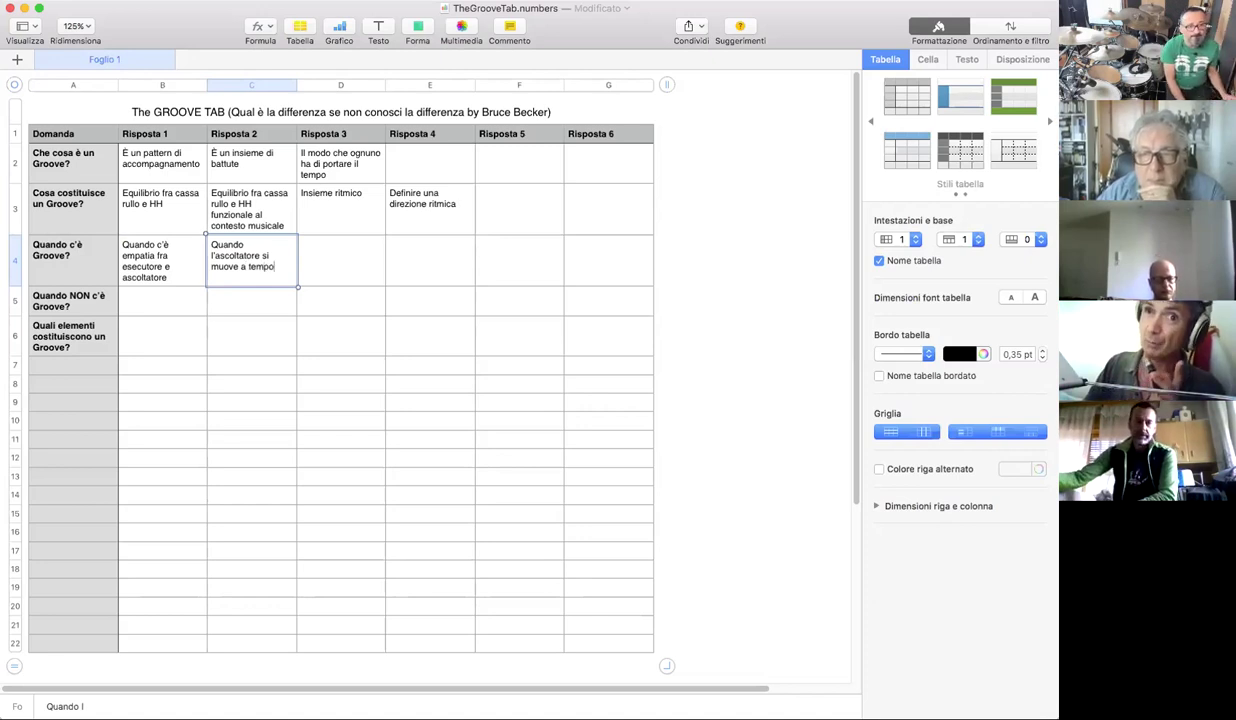
Enter "Divertirsi ballando" as Risposta 3 to "Quando c'è Groove?" in cell D4
left_click(321, 246)
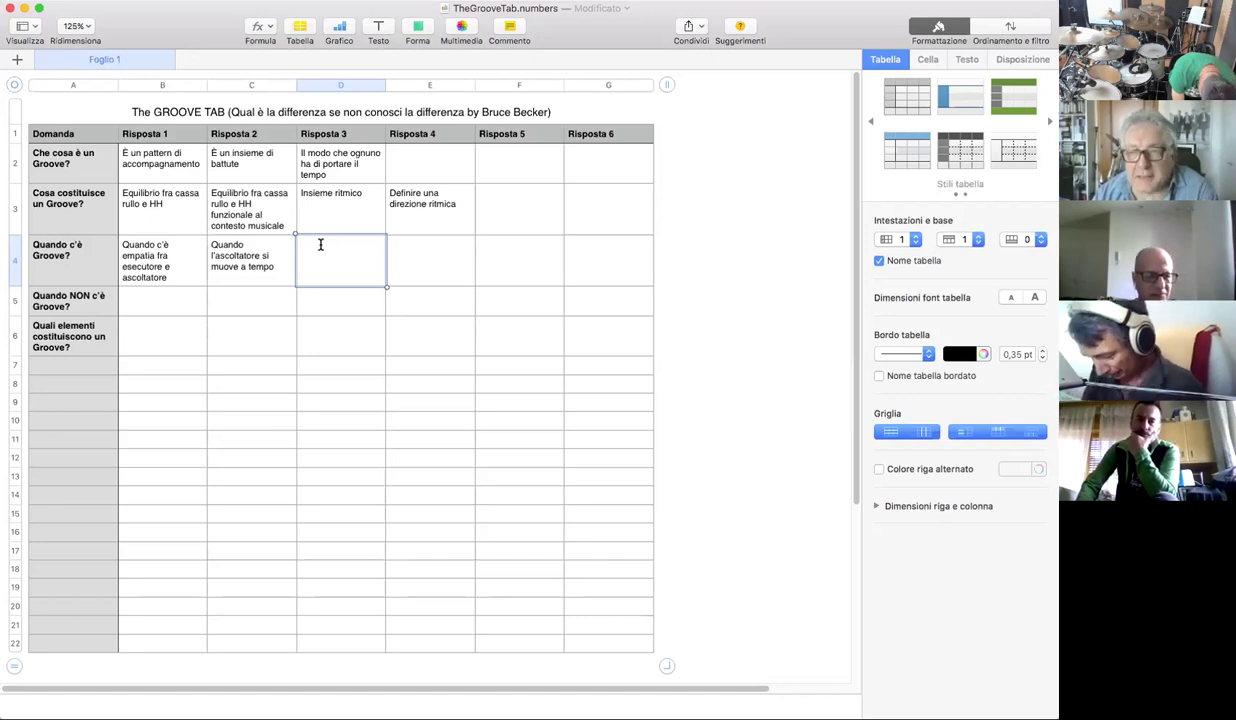
type("Diver")
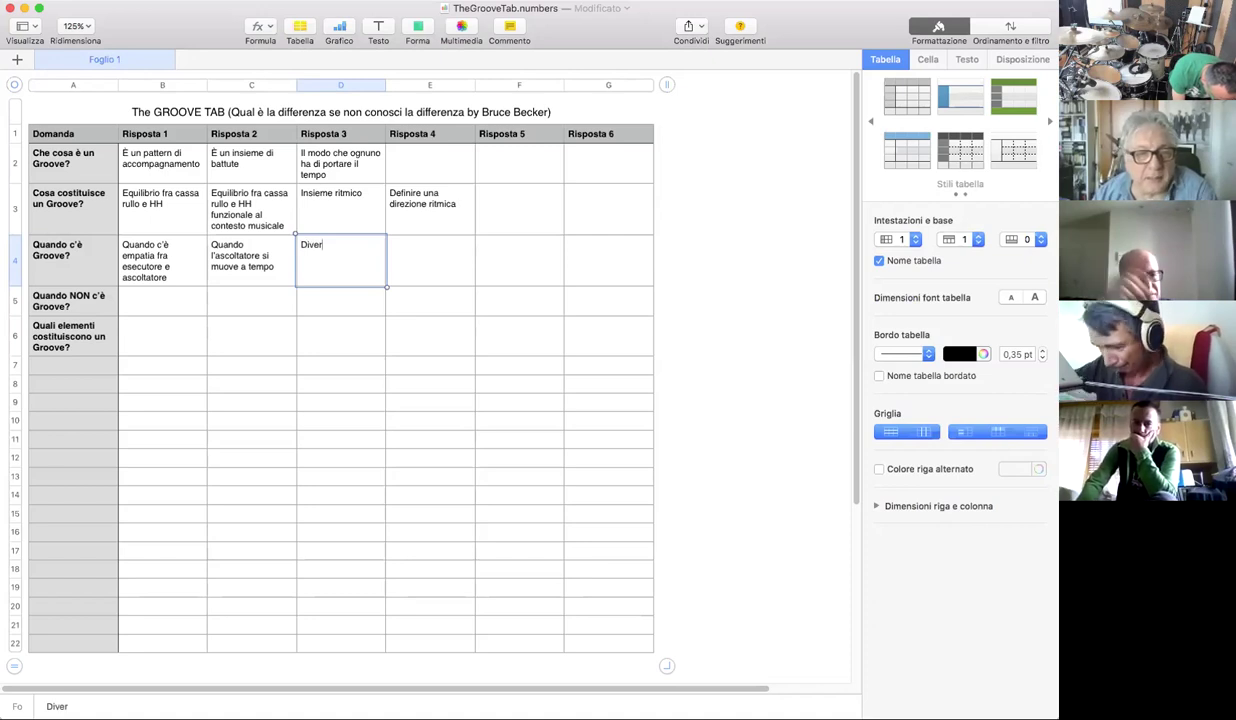
type("tirsi ")
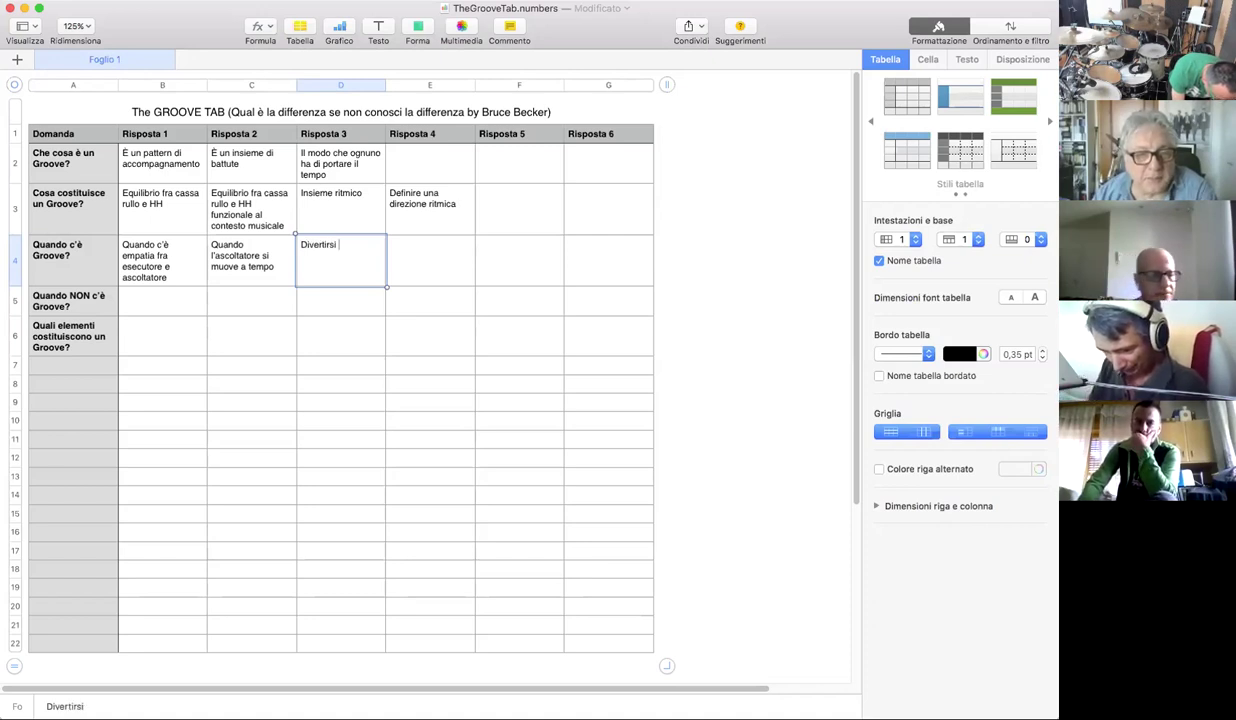
type("ballando")
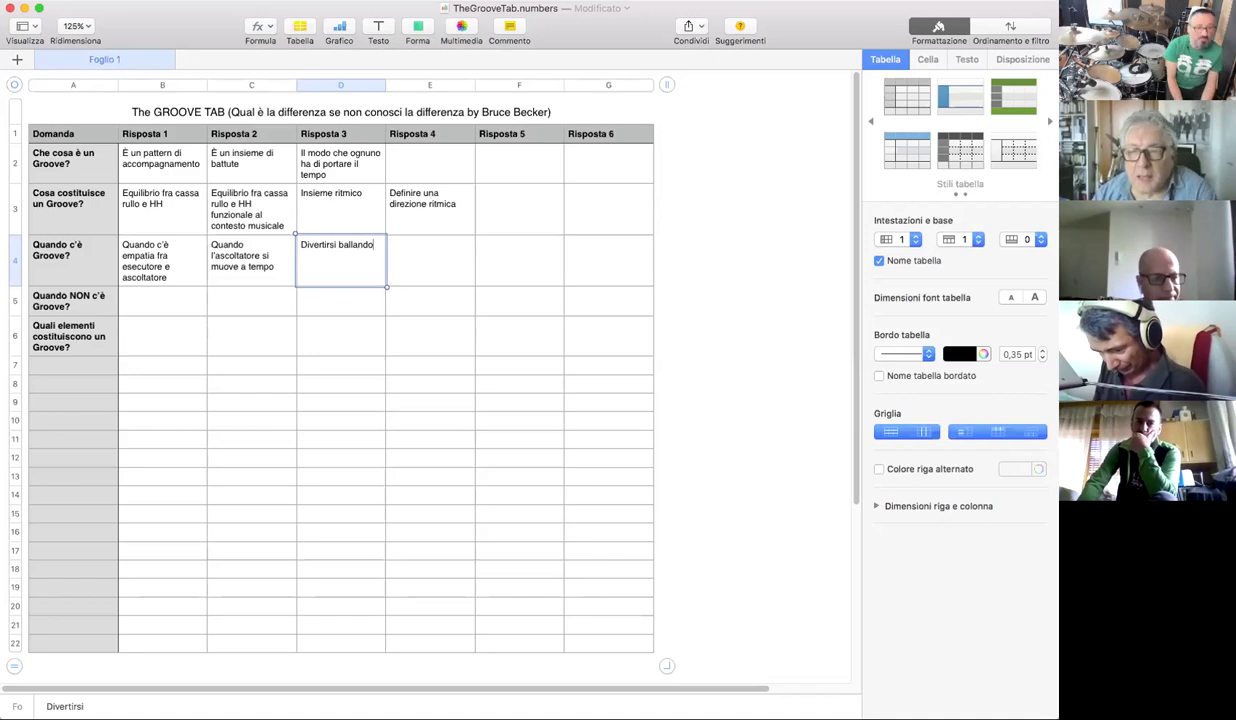
key("super+Return")
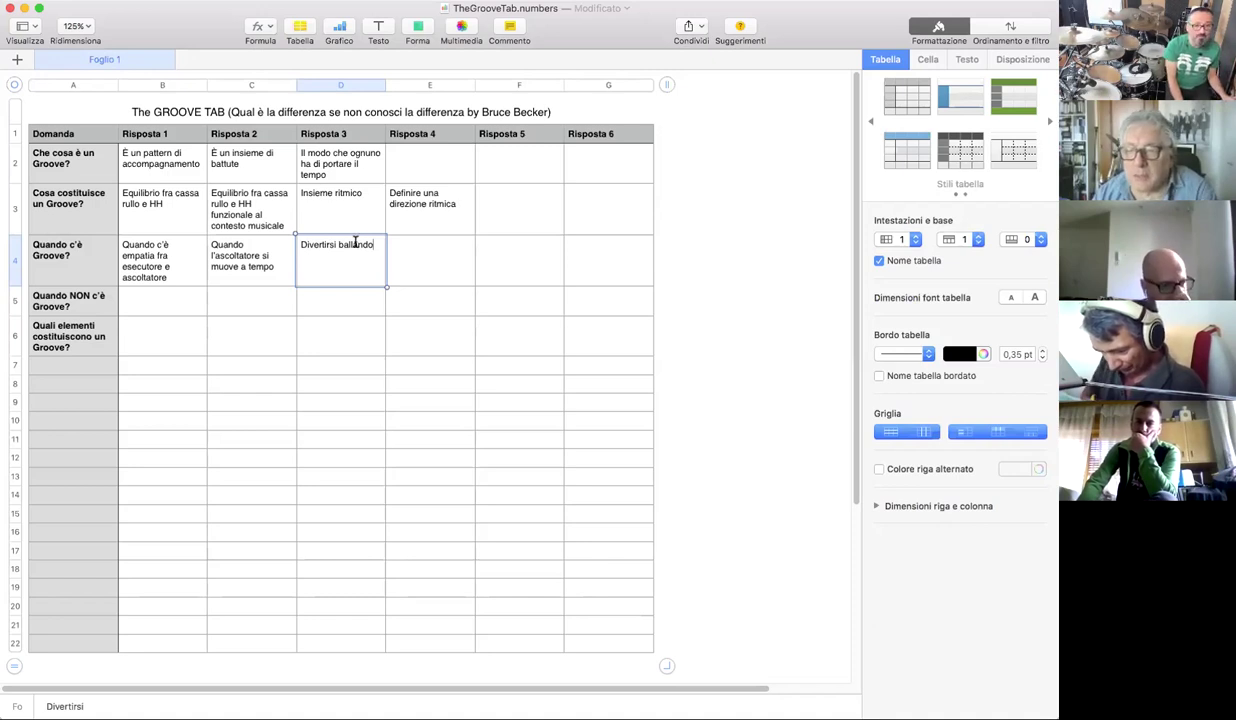
left_click(427, 251)
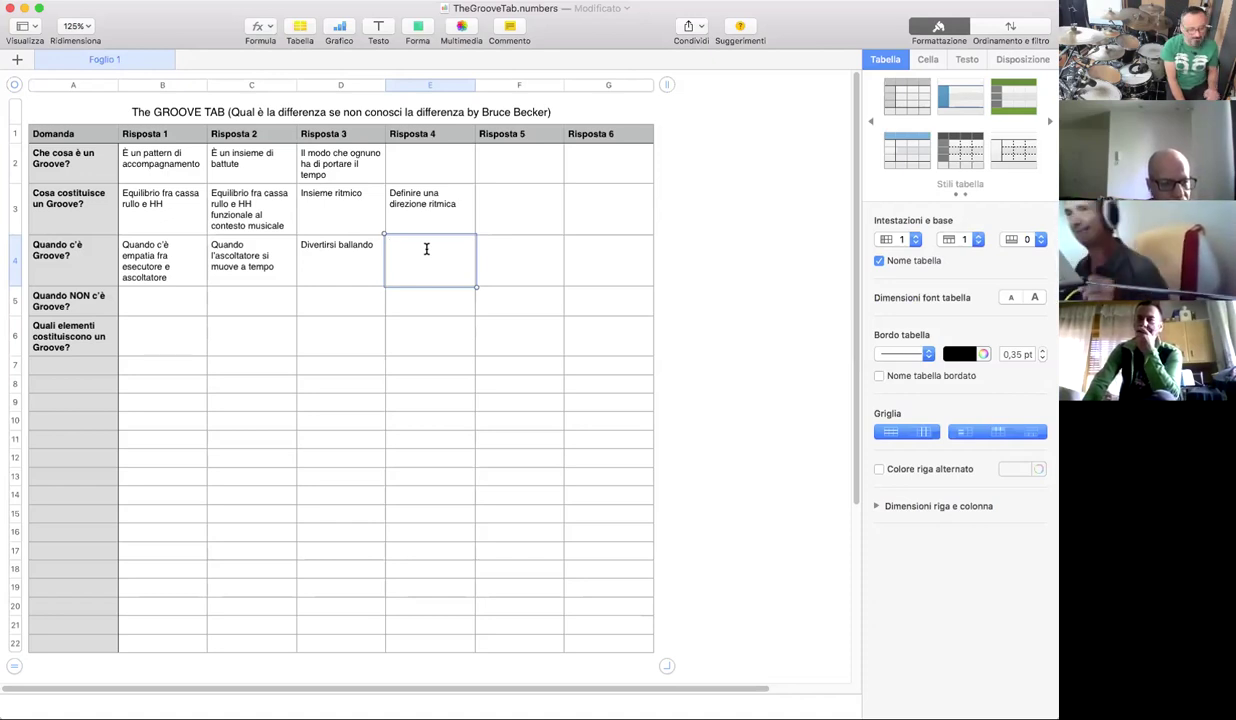
Enter "Quando l'ascoltatore non si muove" as Risposta 1 to "Quando NON c'è Groove?" in cell B5
left_click(135, 295)
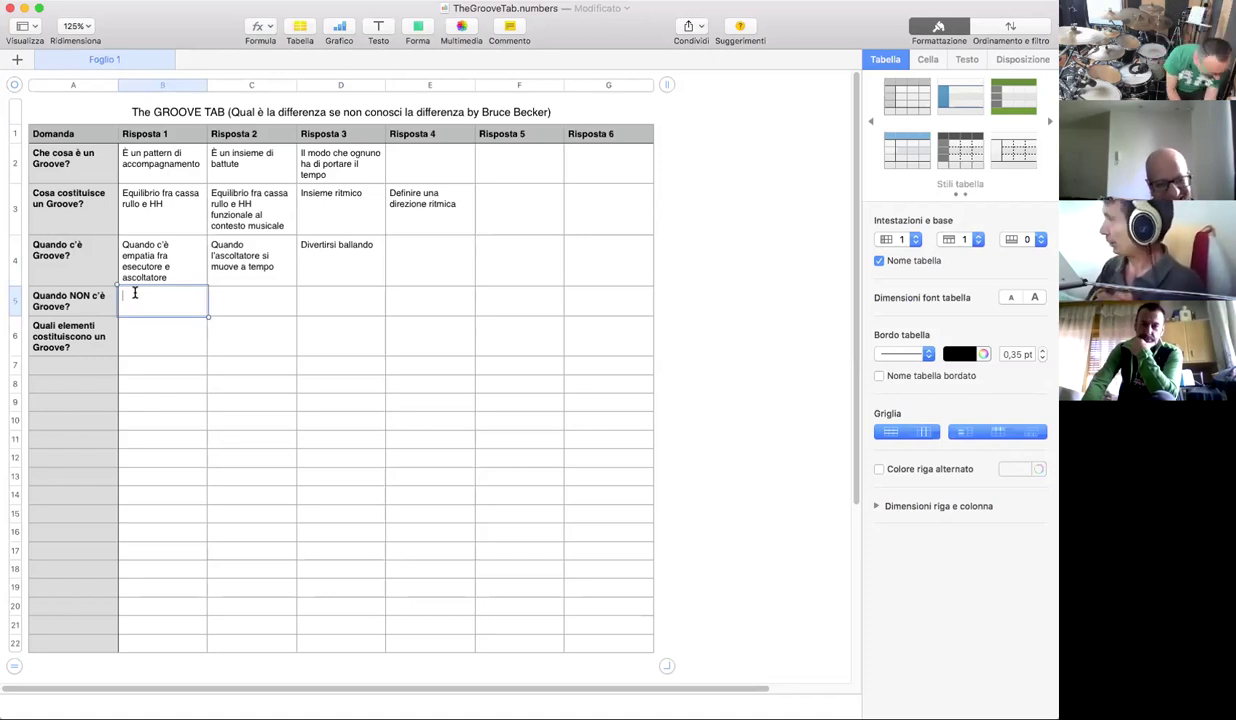
type("Qu")
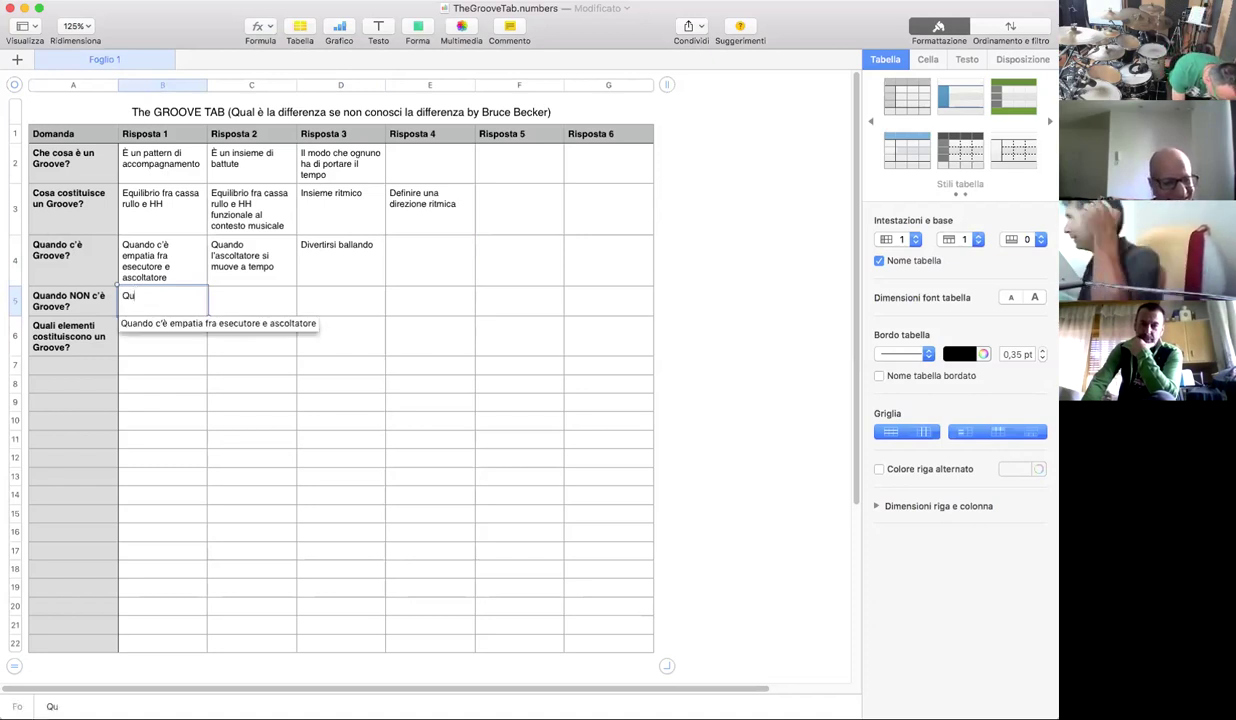
type("ando l")
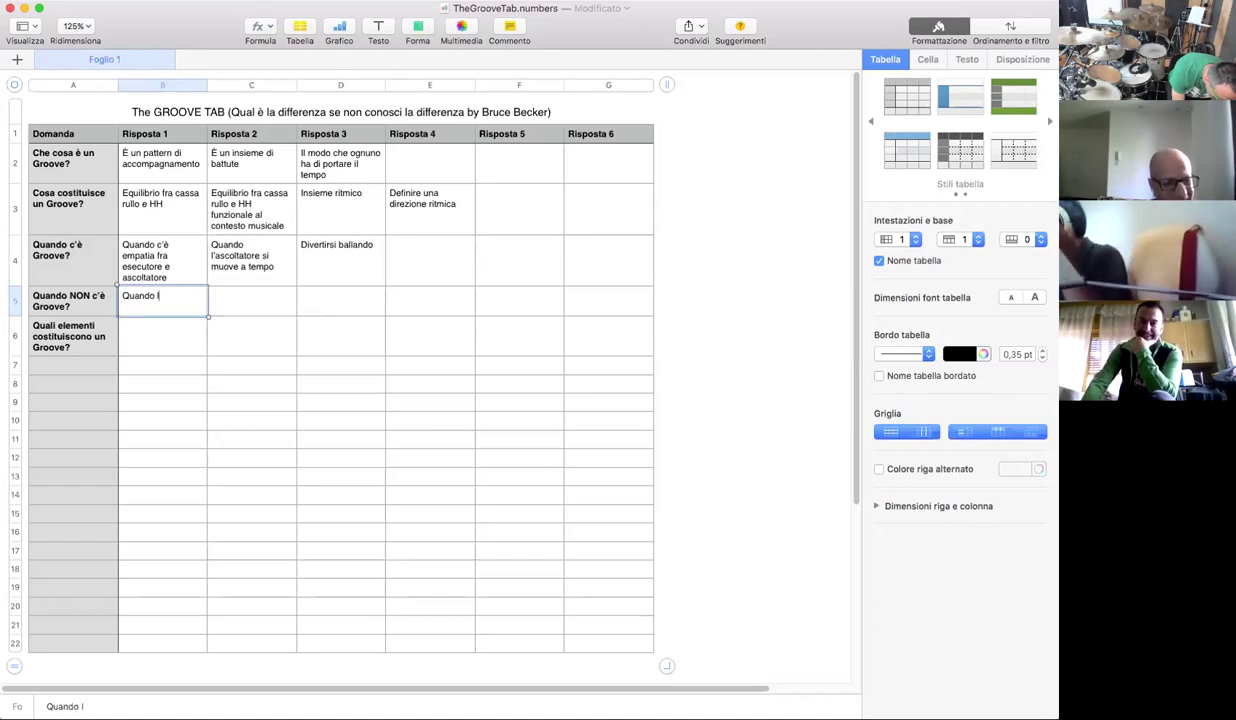
type("'ascoltatore non si muove")
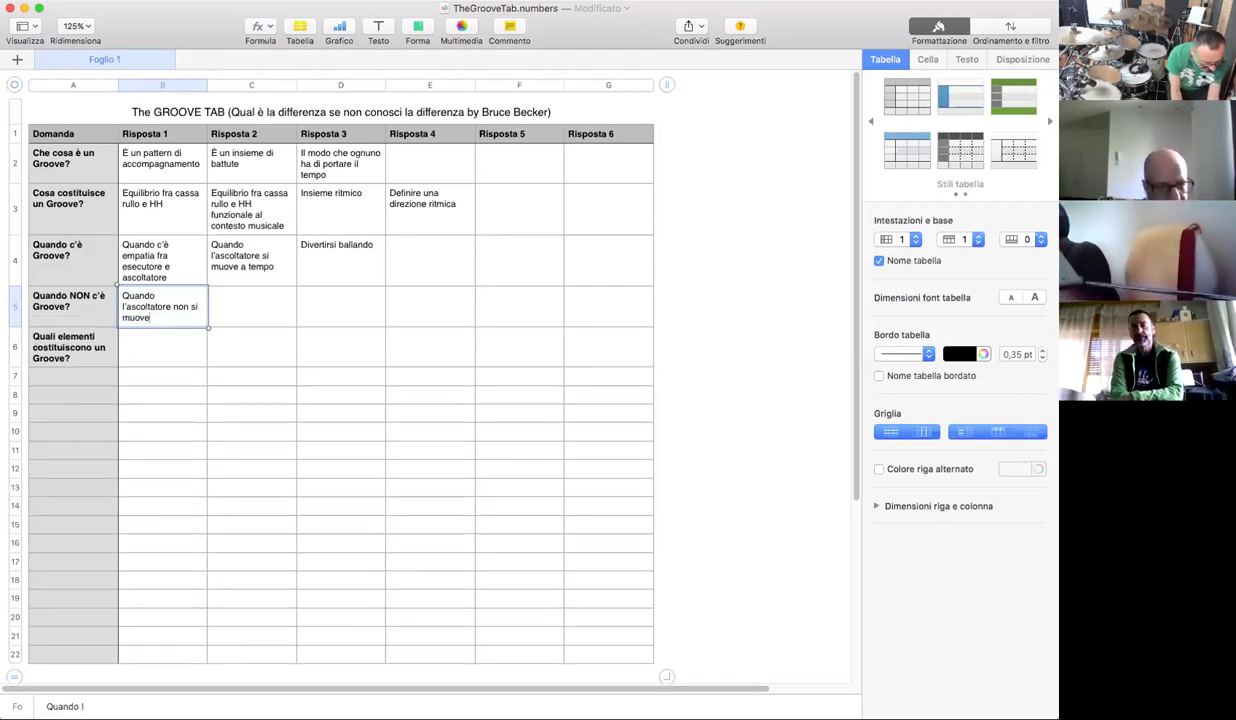
key("Tab")
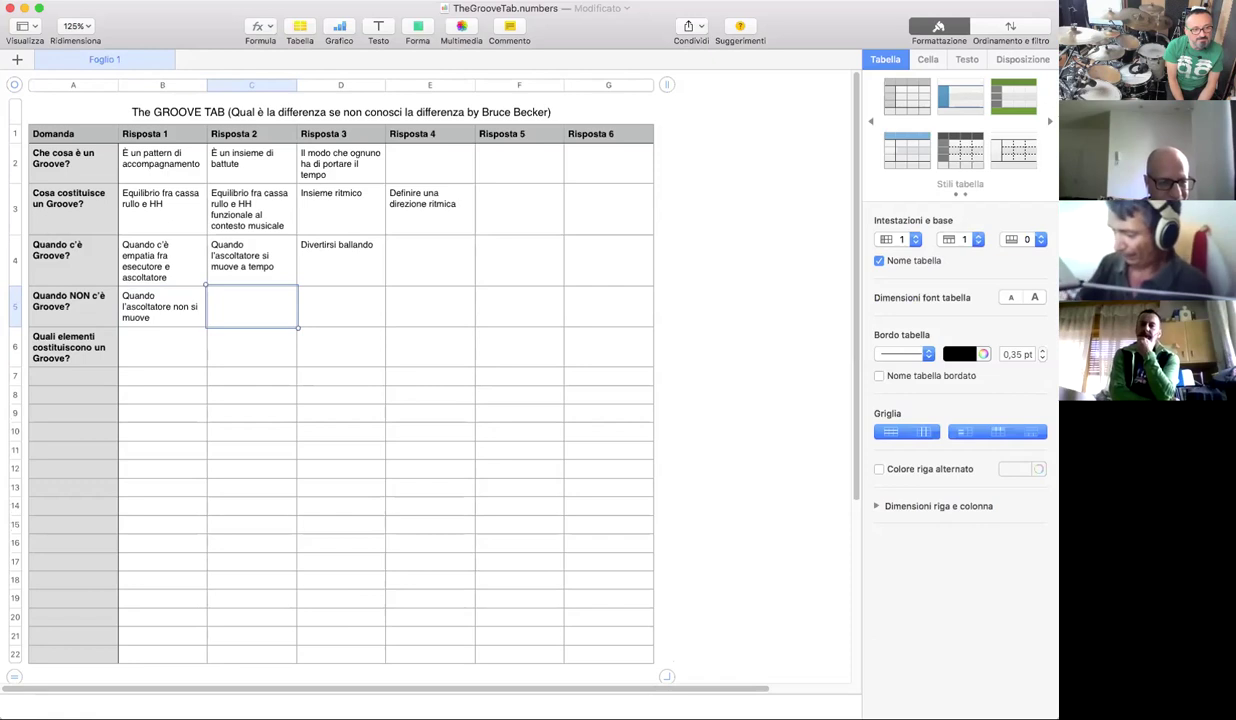
Enter "Mancanza di coinvolgimento emotivo" as Risposta 2 to "Quando NON c'è Groove?" in cell C5
left_click(215, 302)
type("Mancanza di coinvolgi")
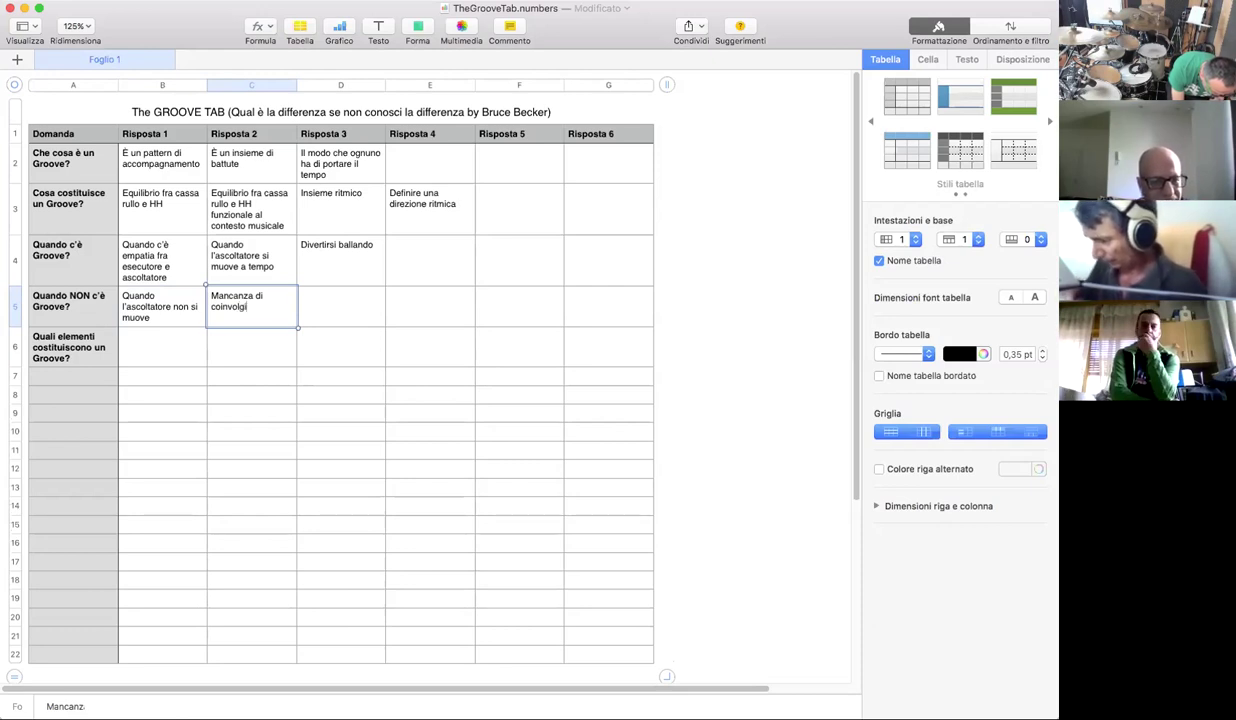
type("mento emotivo")
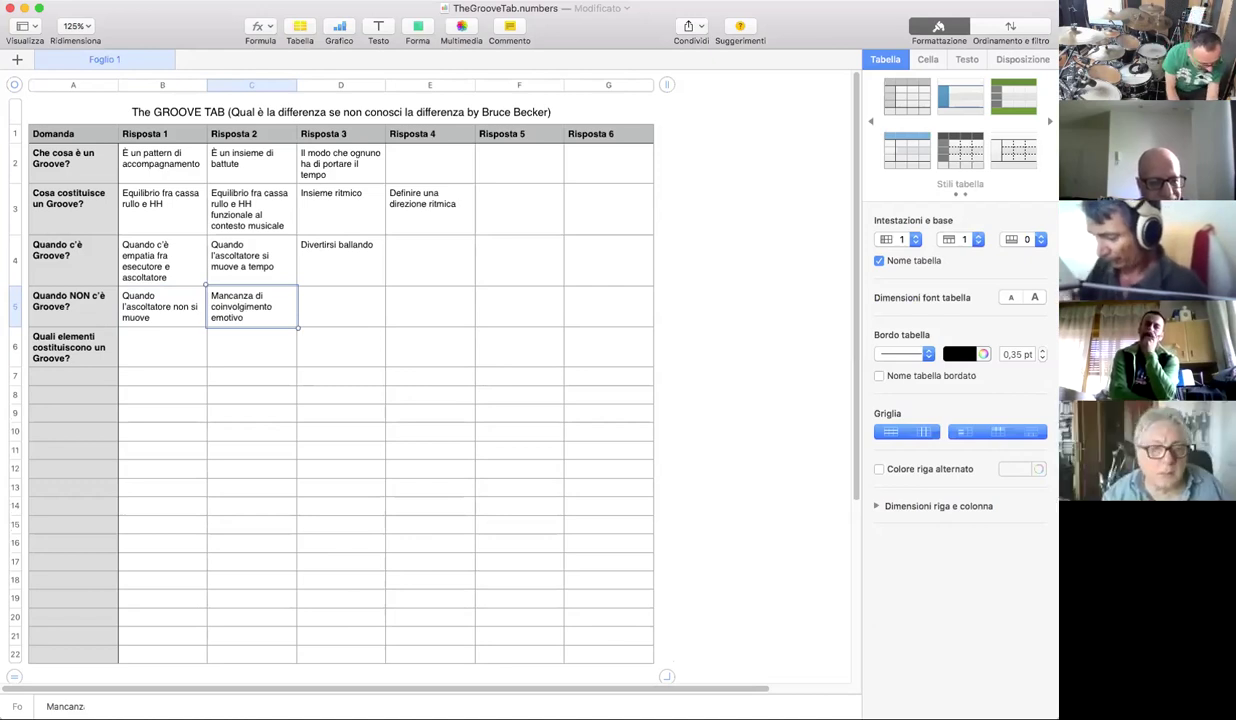
Enter "Quando non c'è suono" as Risposta 3 to "Quando NON c'è Groove?" in cell D5
left_click(340, 306)
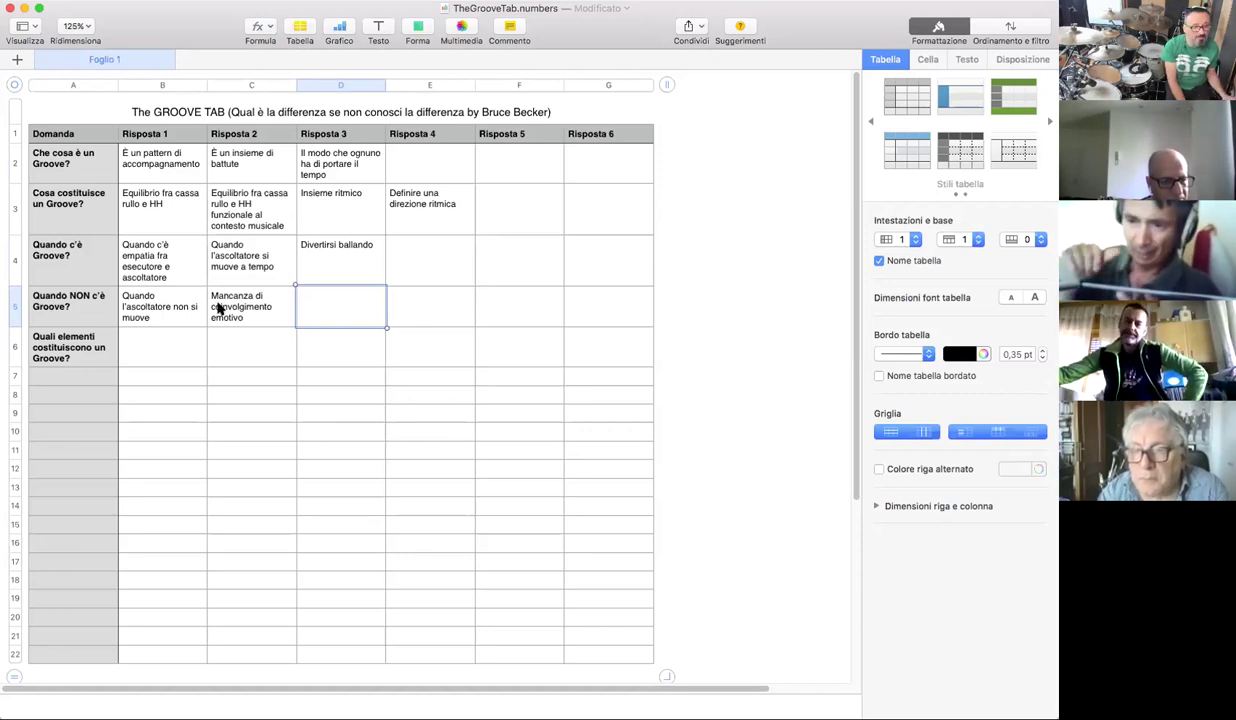
left_click(320, 297)
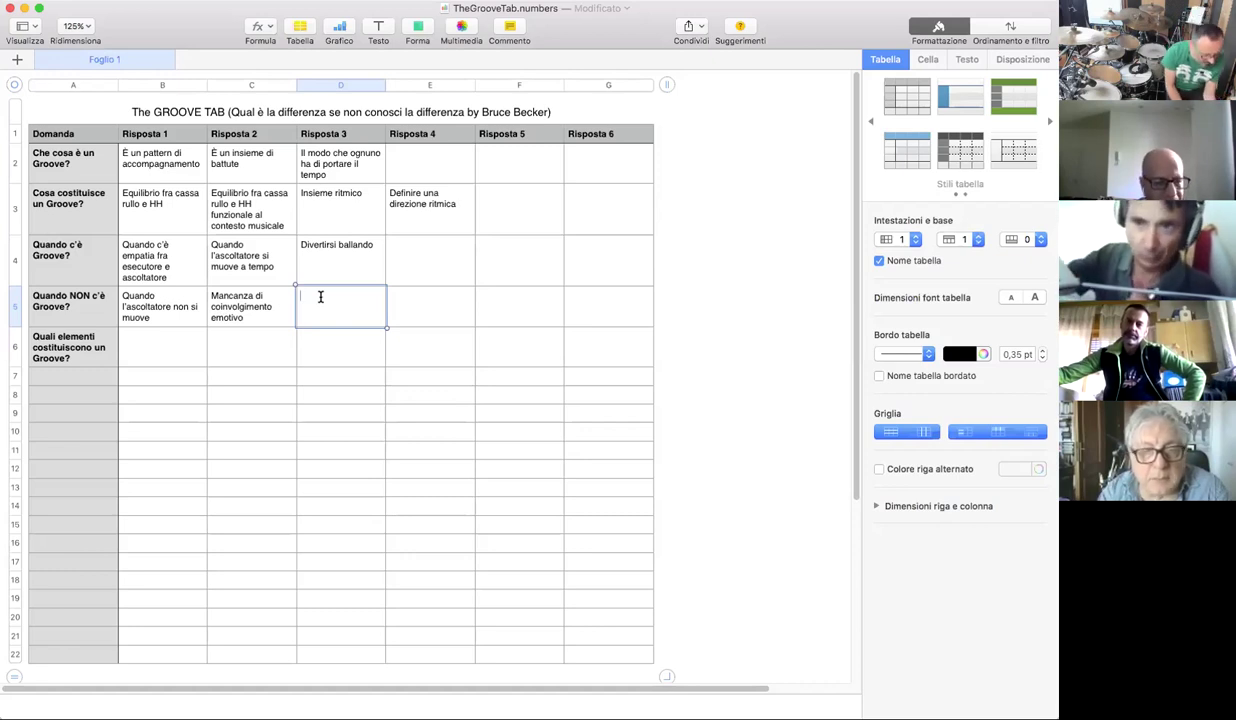
type("Quando no")
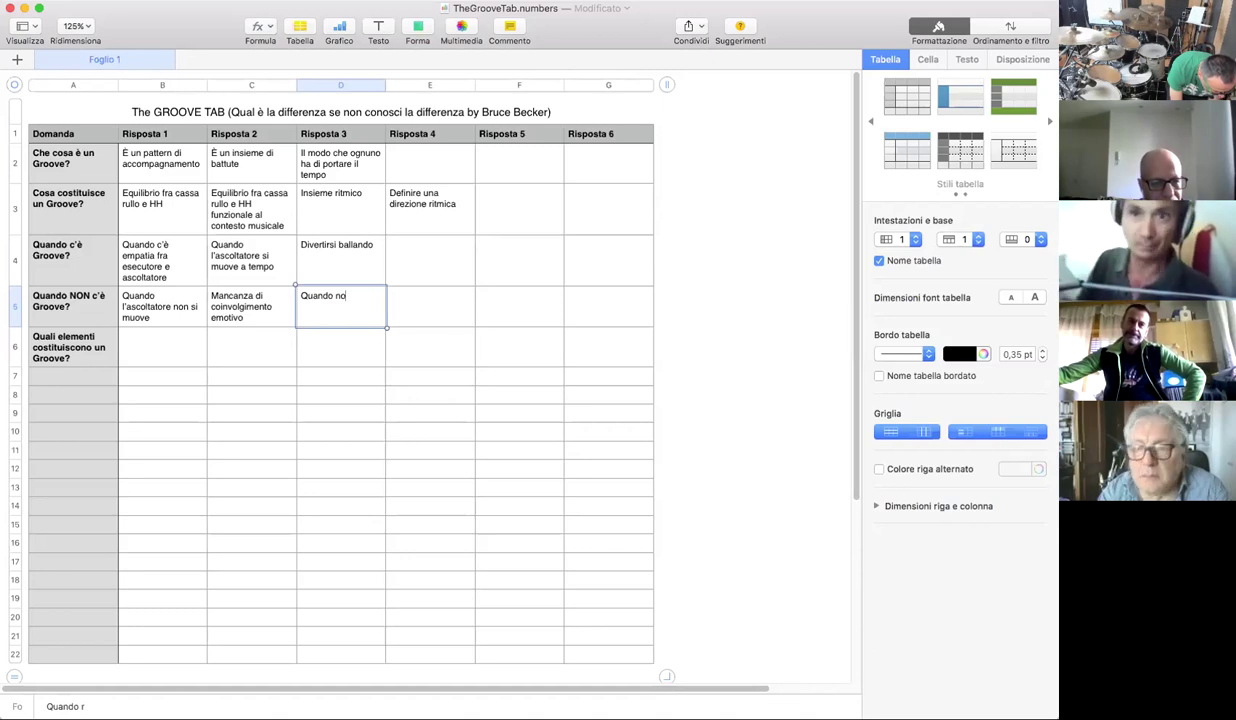
type("n c'è s")
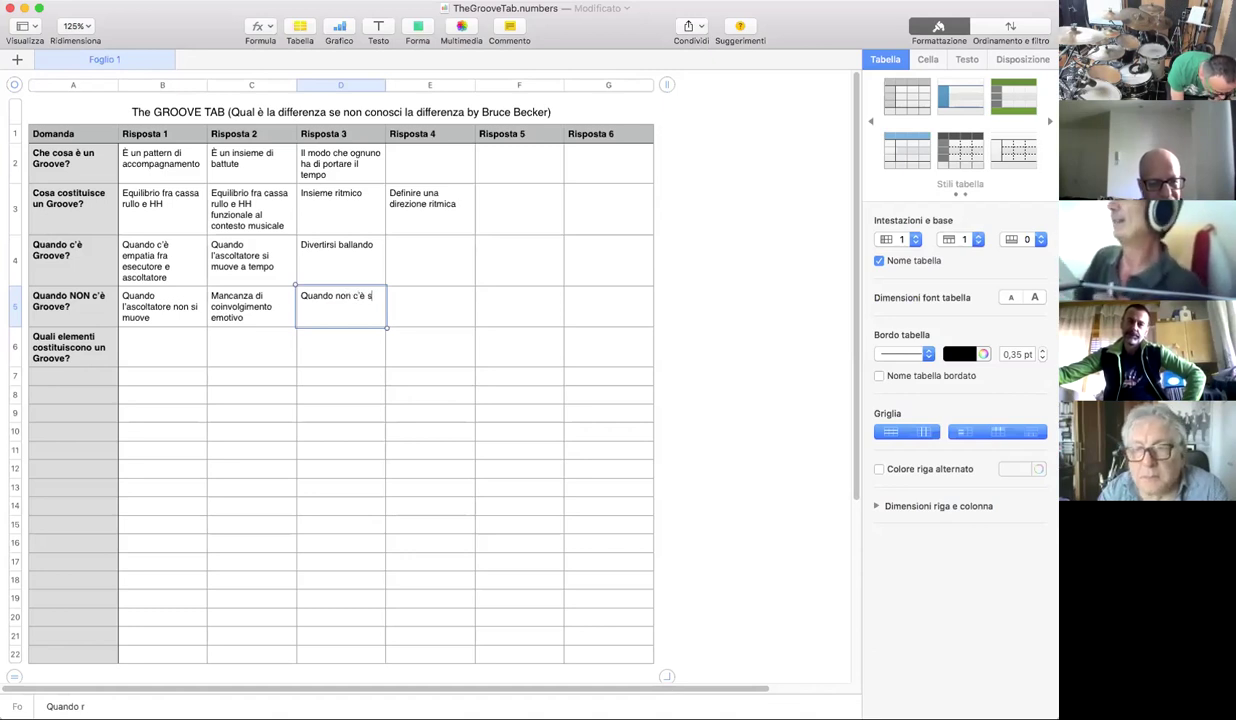
type("uono")
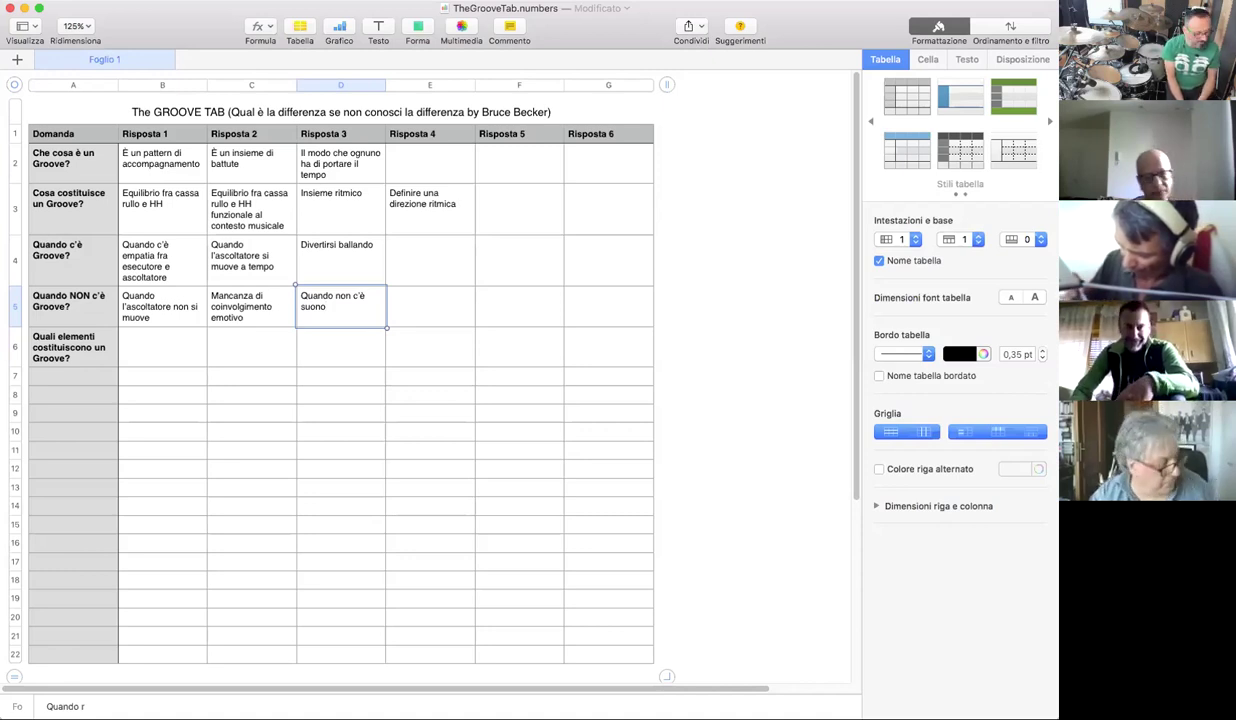
Enter "Imprecisione ritmica e mancanza di timing" as Risposta 4 to "Quando NON c'è Groove?" in cell E5
left_click(432, 309)
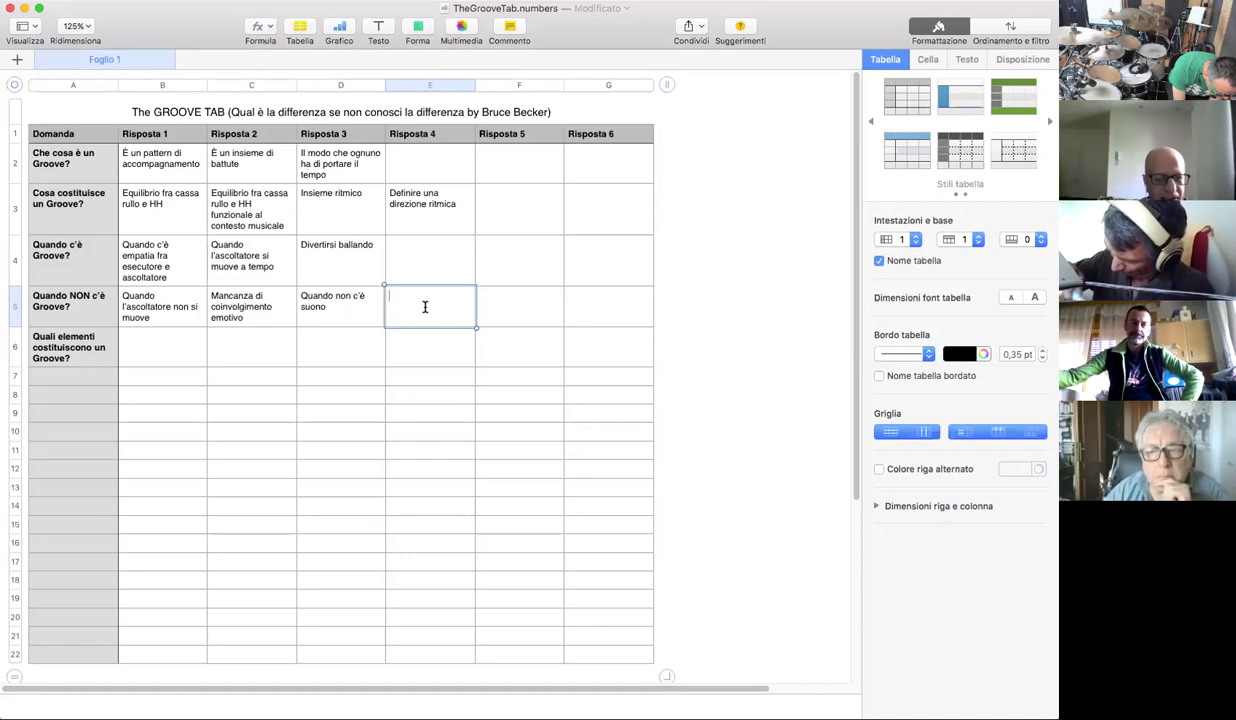
type("Impreci")
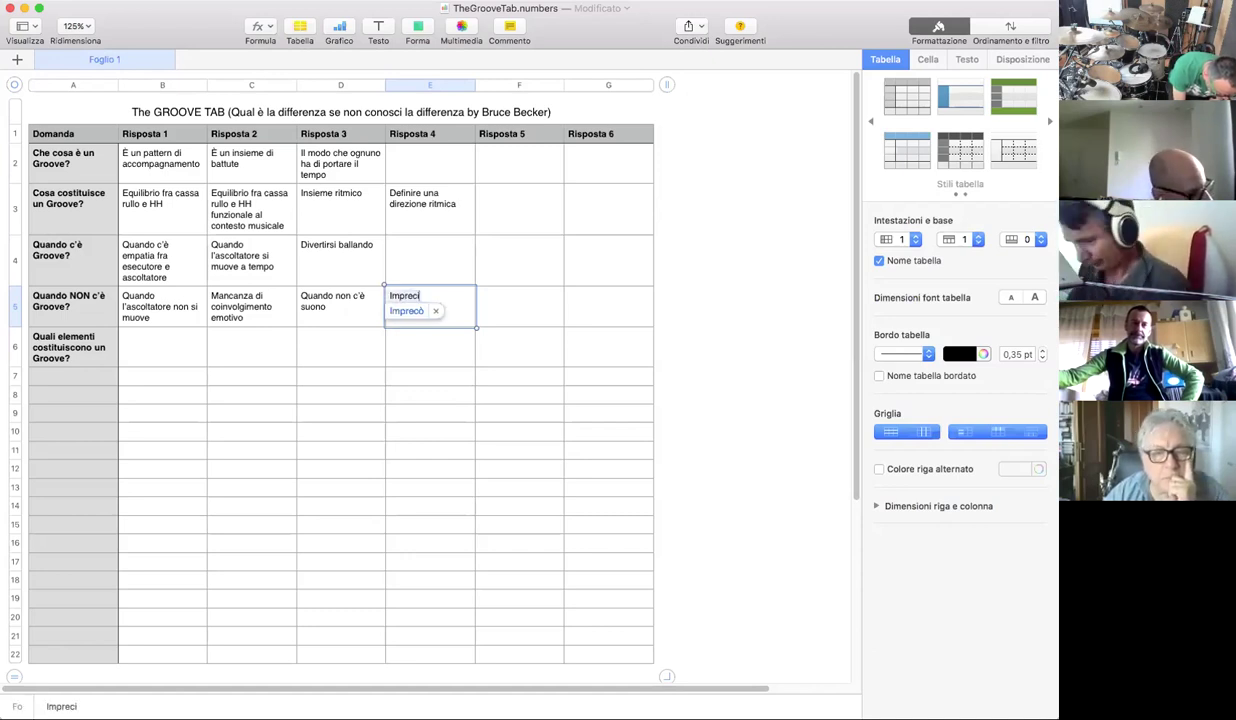
type("sione ritmica e mancanza d")
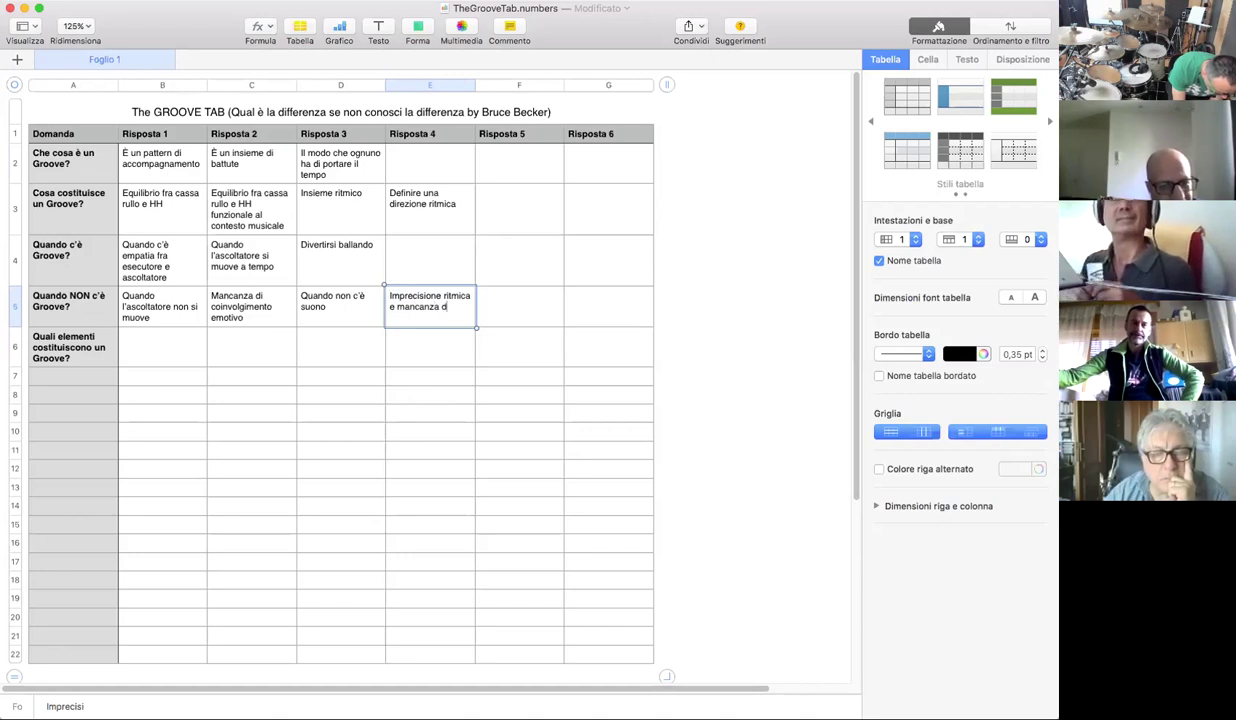
type("i timing")
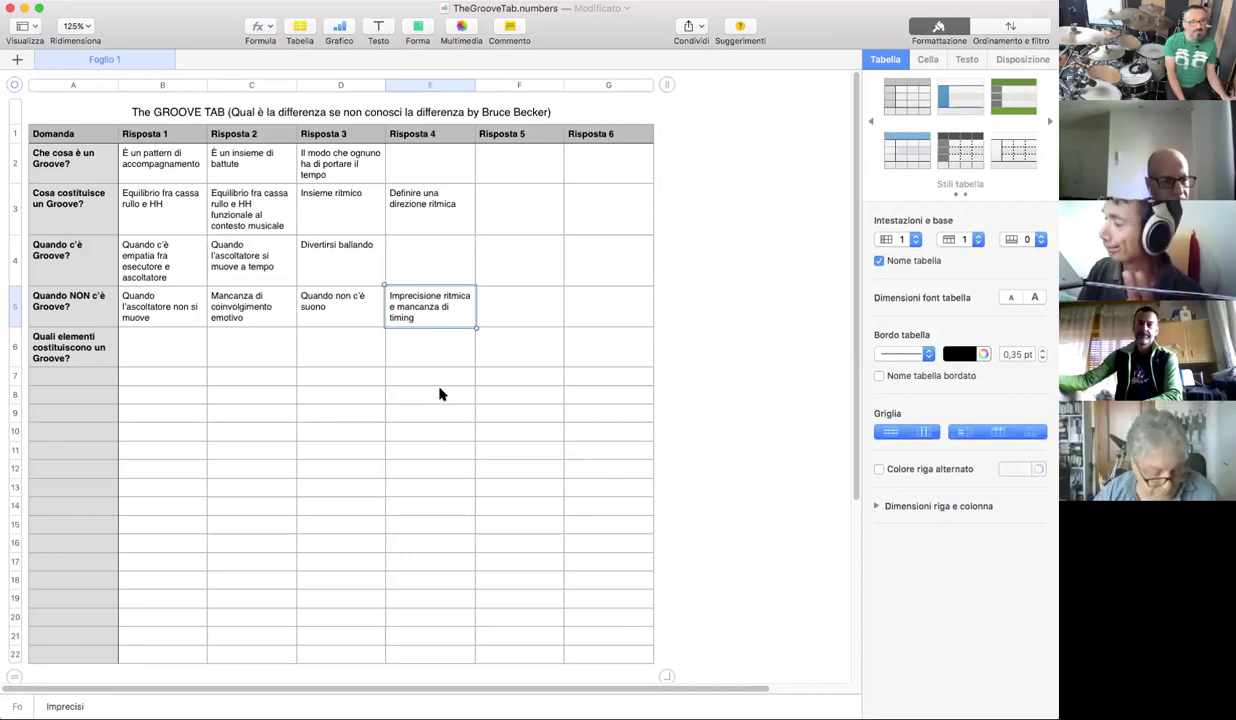
Add the new question "Qual è la propedeutica di un Grove" in cell A7, correcting the misspelled "propedeutica"
left_click(149, 344)
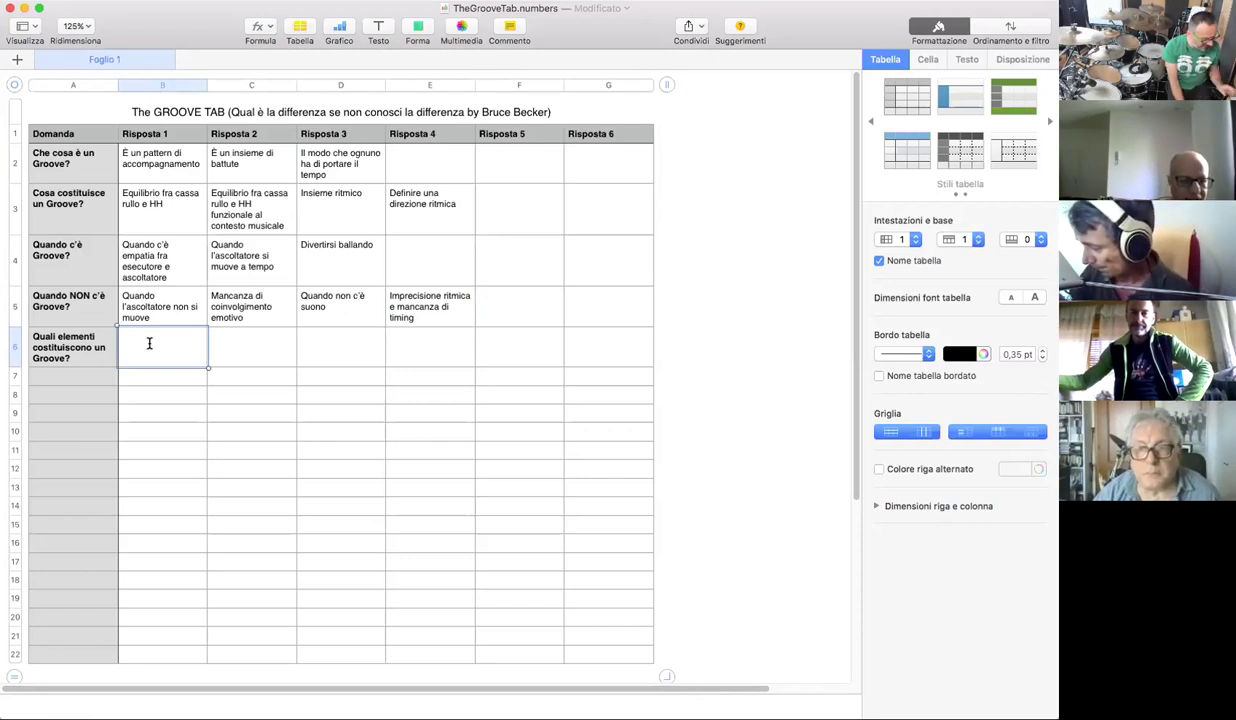
double_click(75, 371)
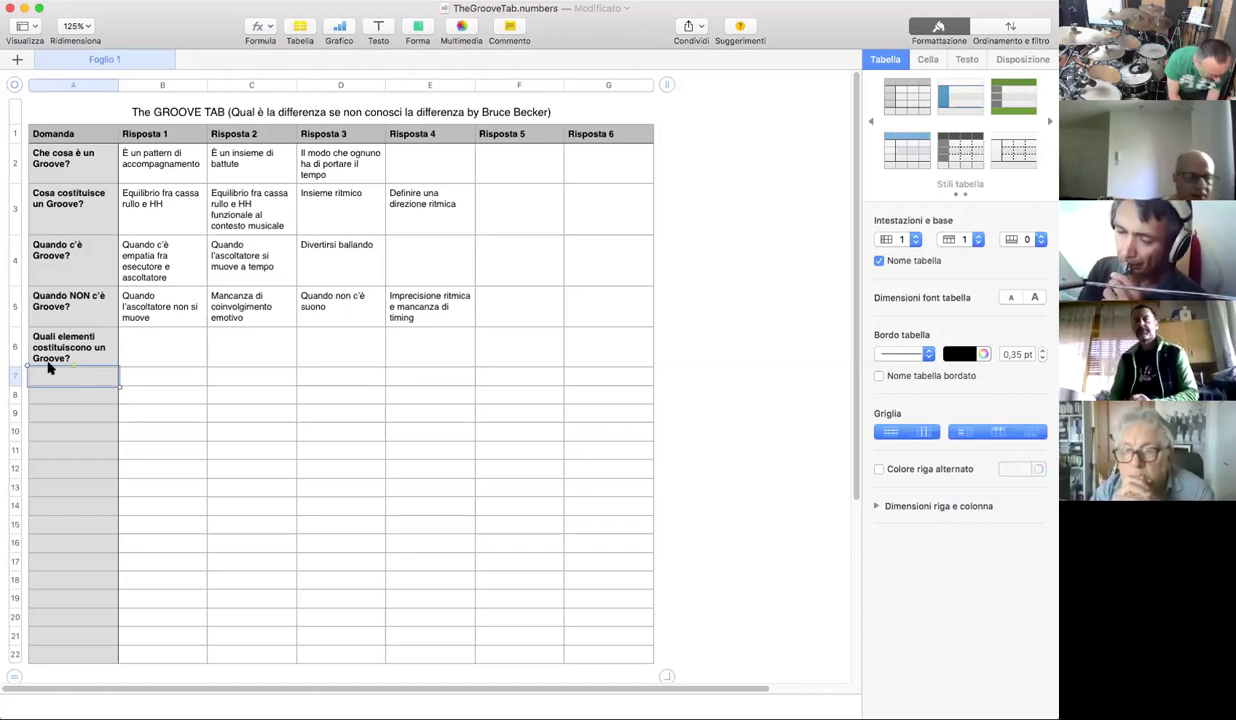
left_click(48, 370)
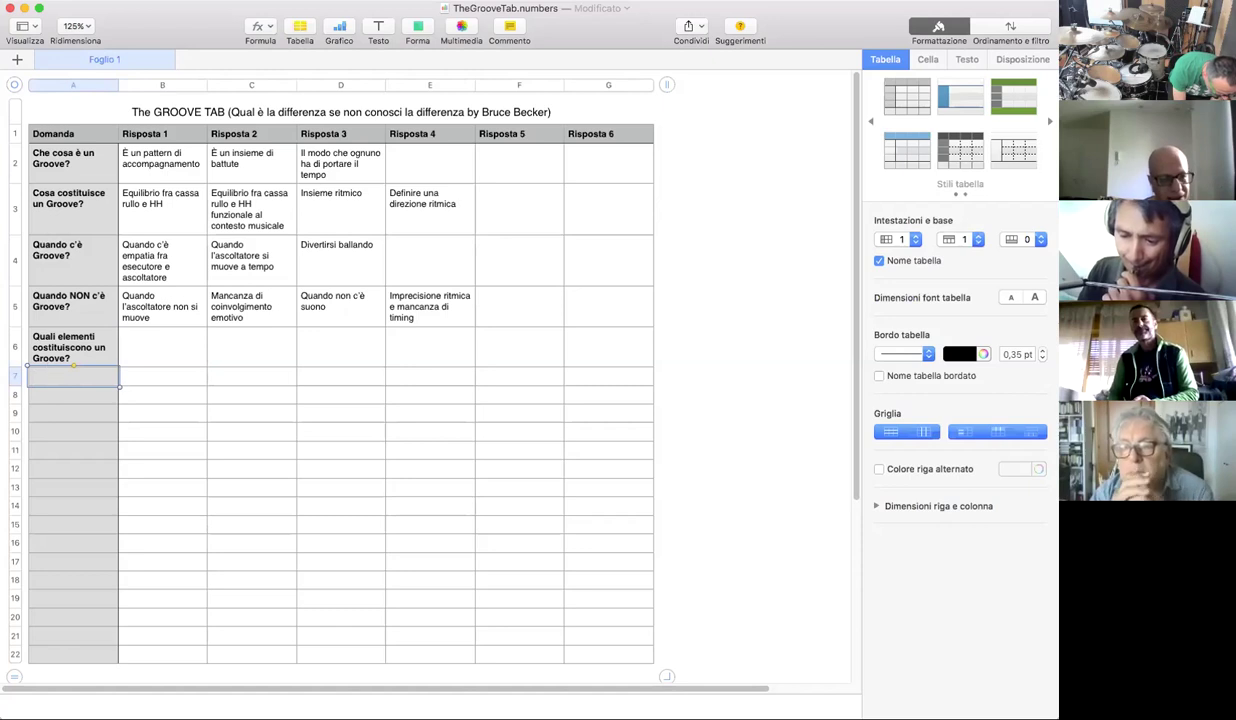
type("Qual")
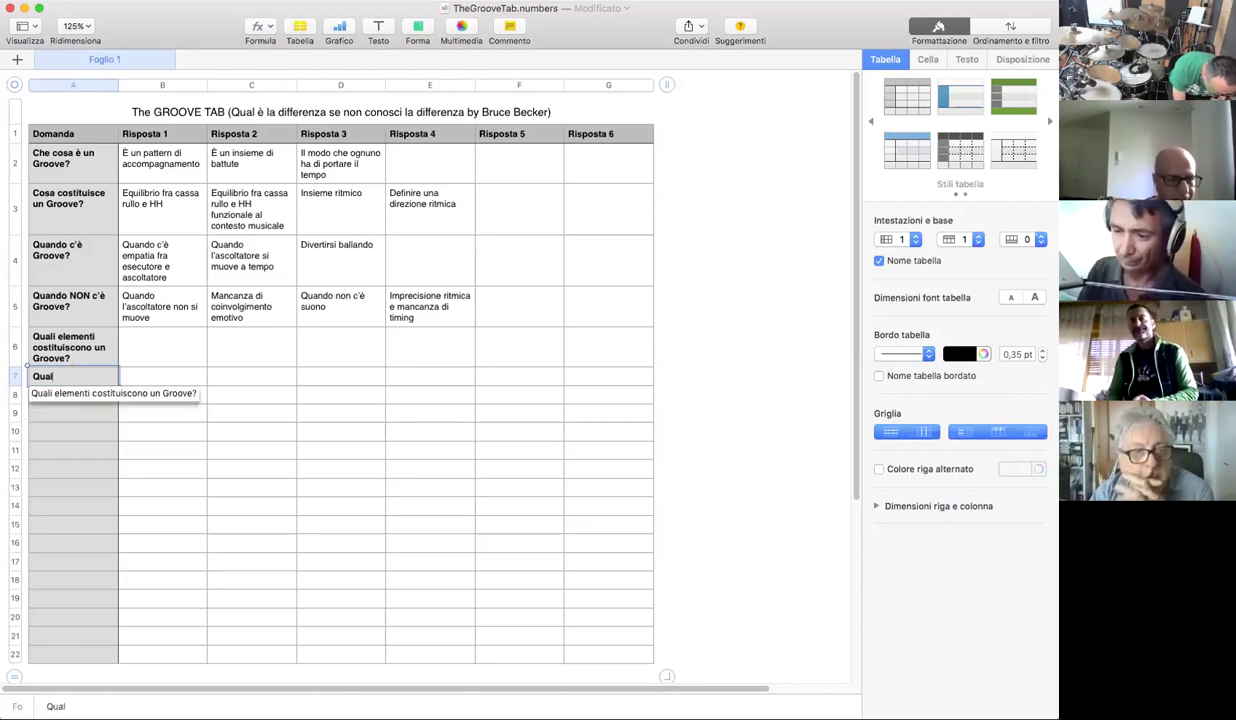
type(" è l")
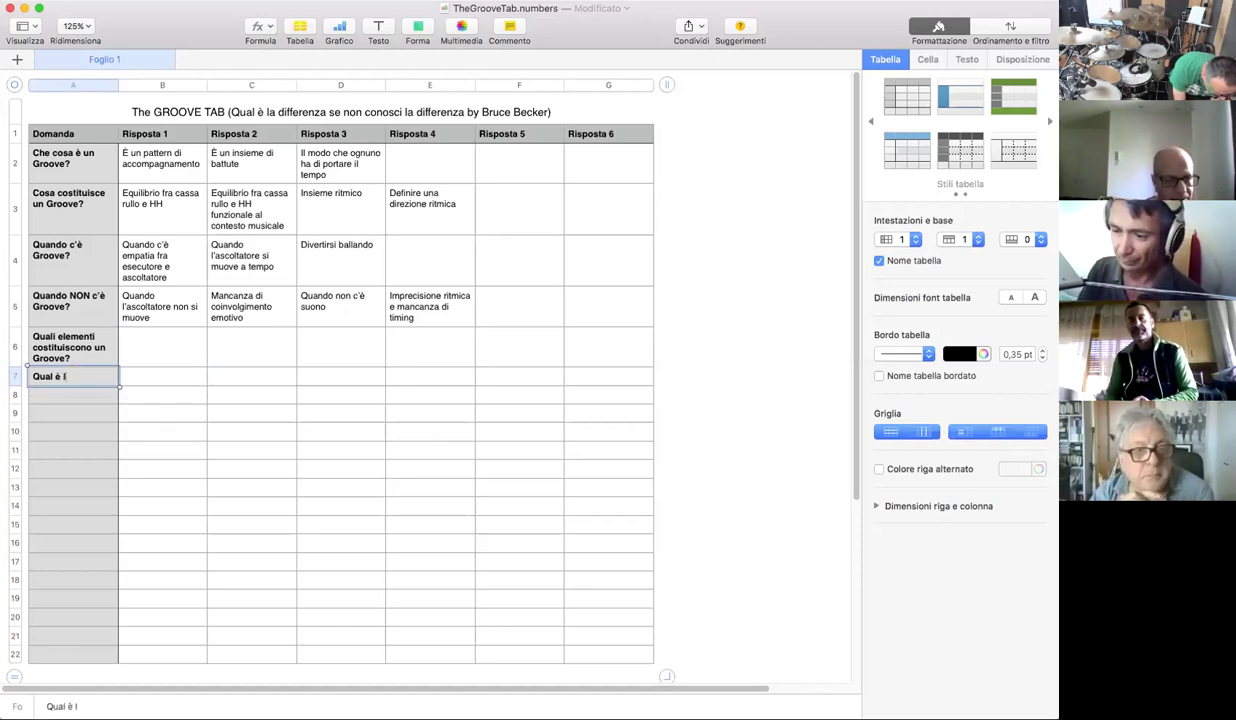
type("a pred")
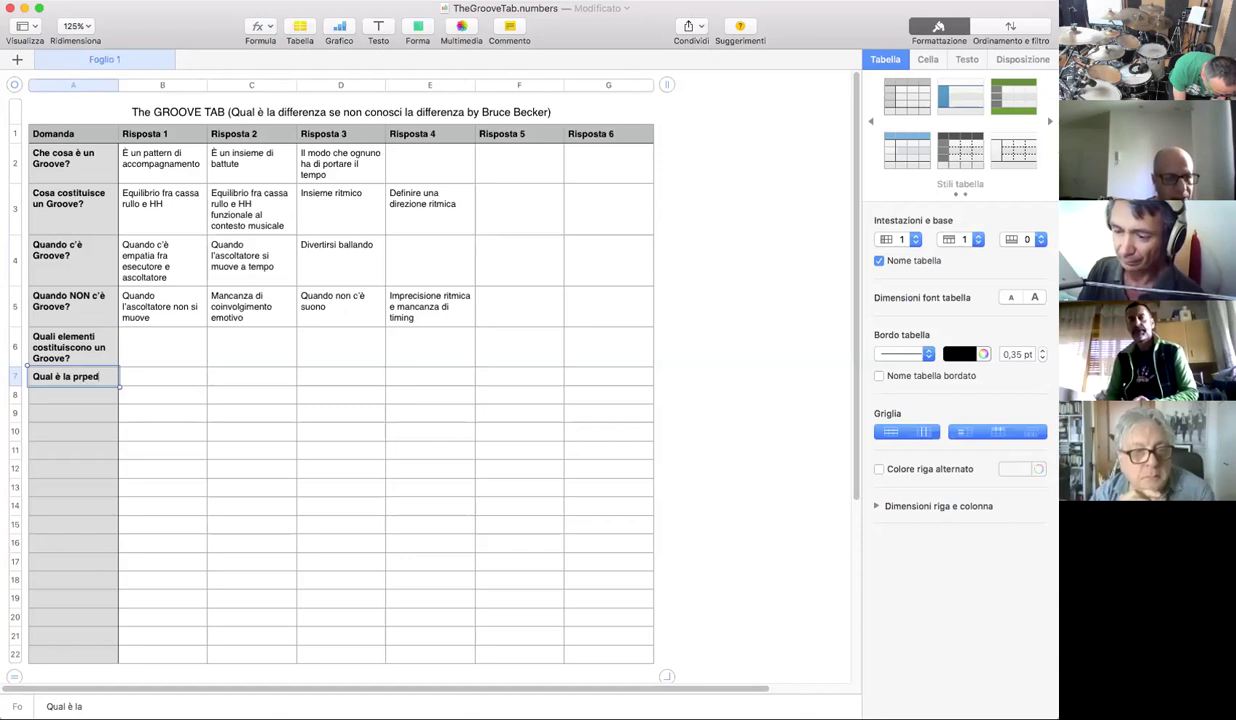
type("e")
type("uticca di un")
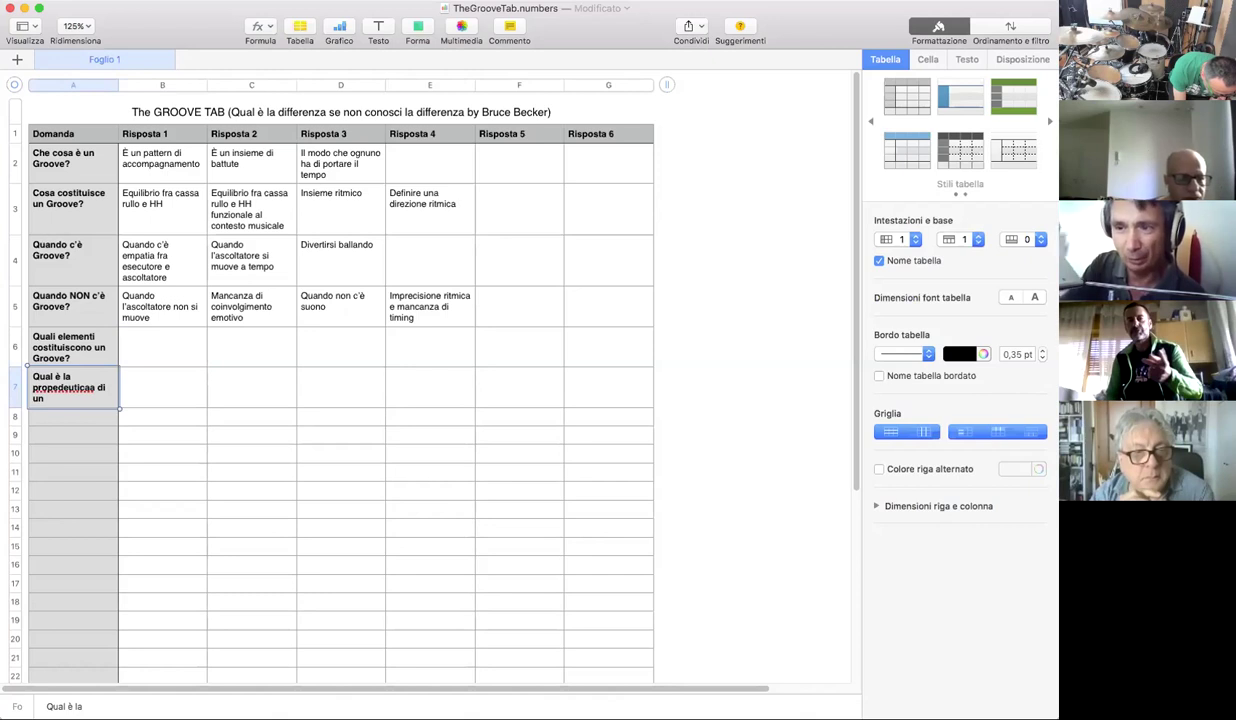
type(" Groo")
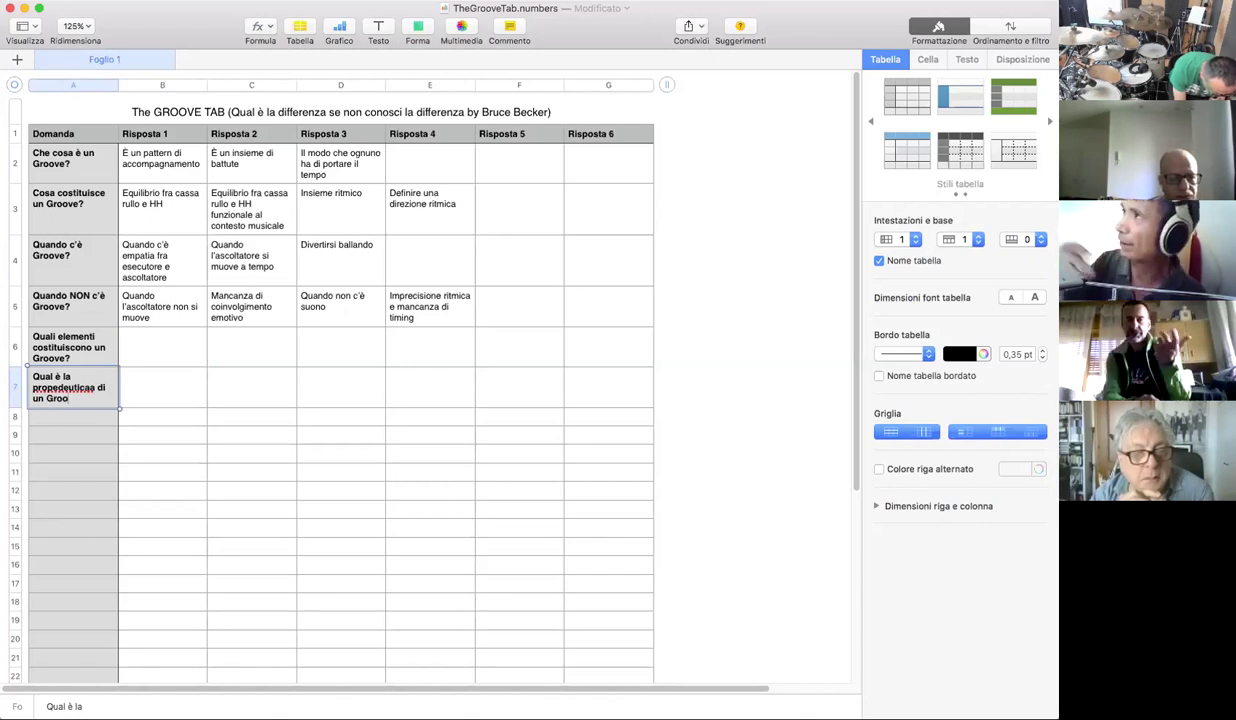
type("ve")
key("Return")
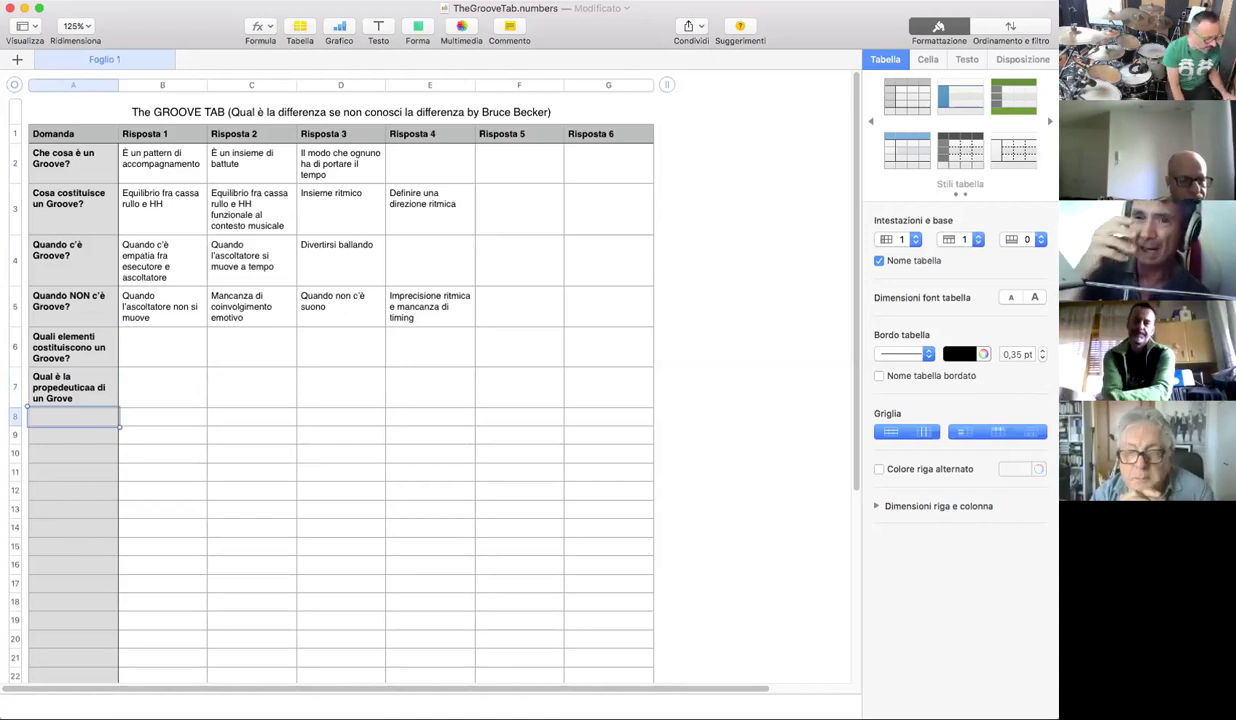
left_click(88, 393)
left_click(88, 390)
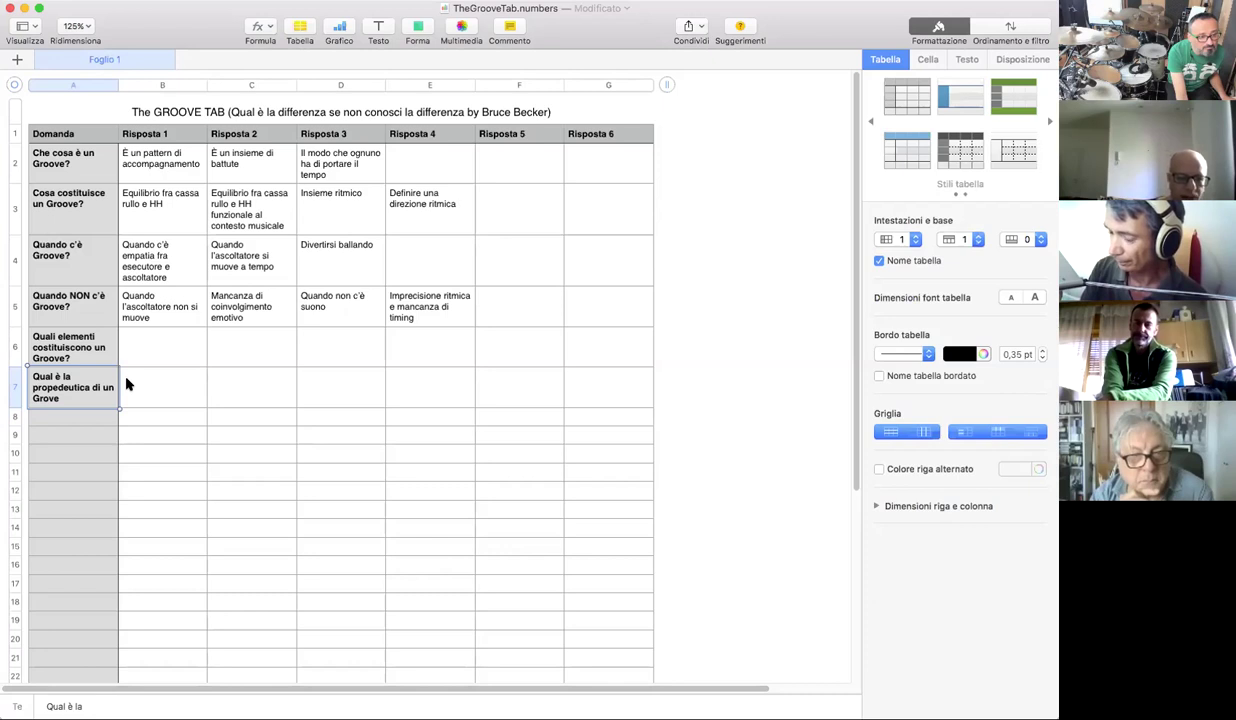
Enter "Studio con il metronomo" as Risposta 1 to the propedeutica question in cell B7
left_click(126, 384)
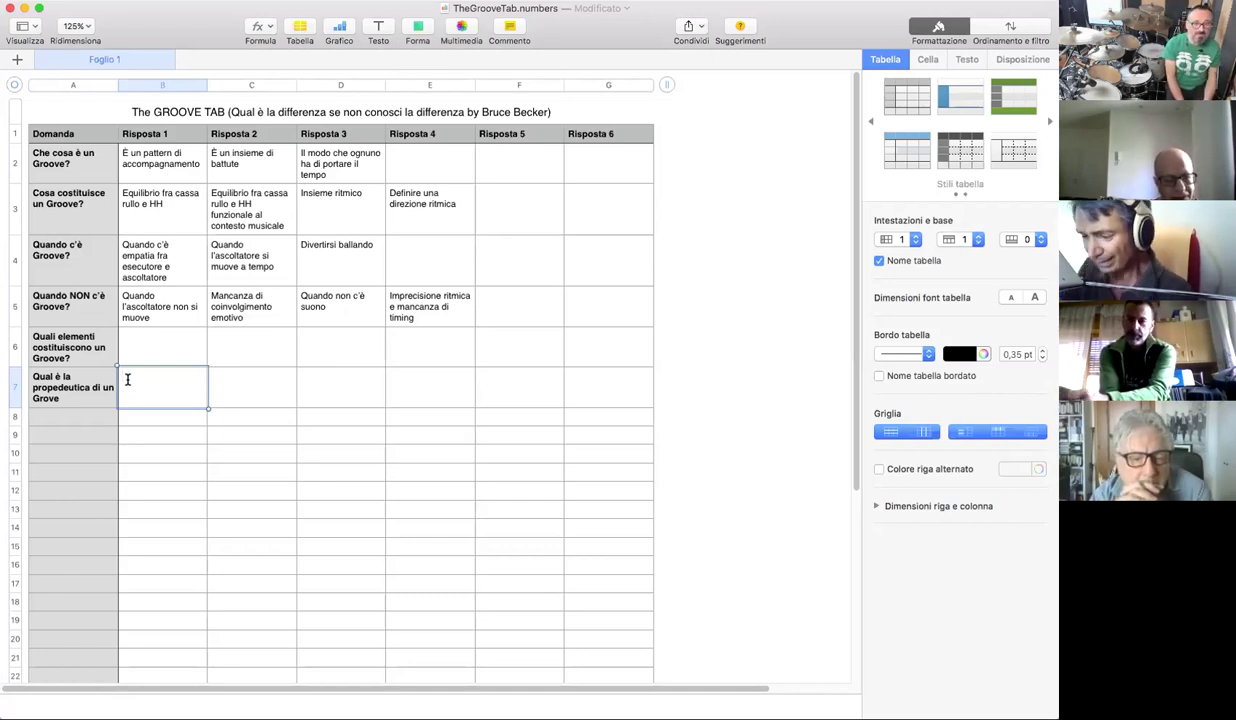
left_click(127, 380)
type("Stu")
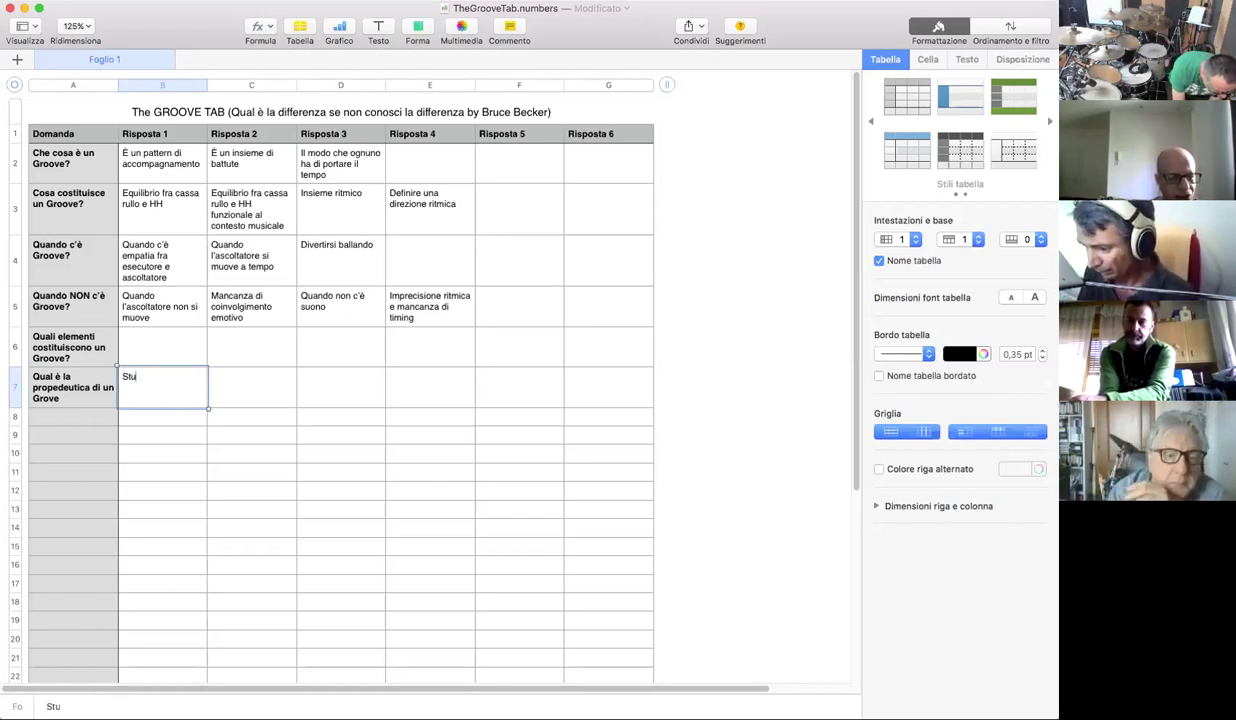
type("dio con ")
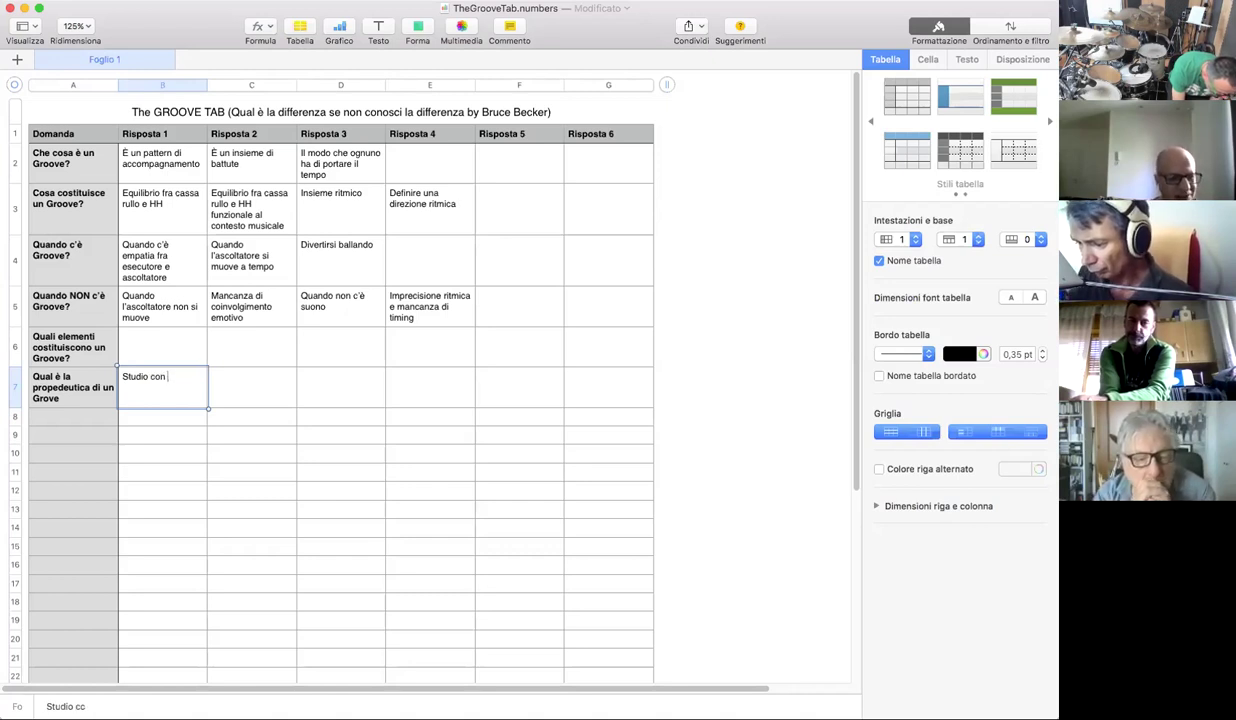
type("il metron")
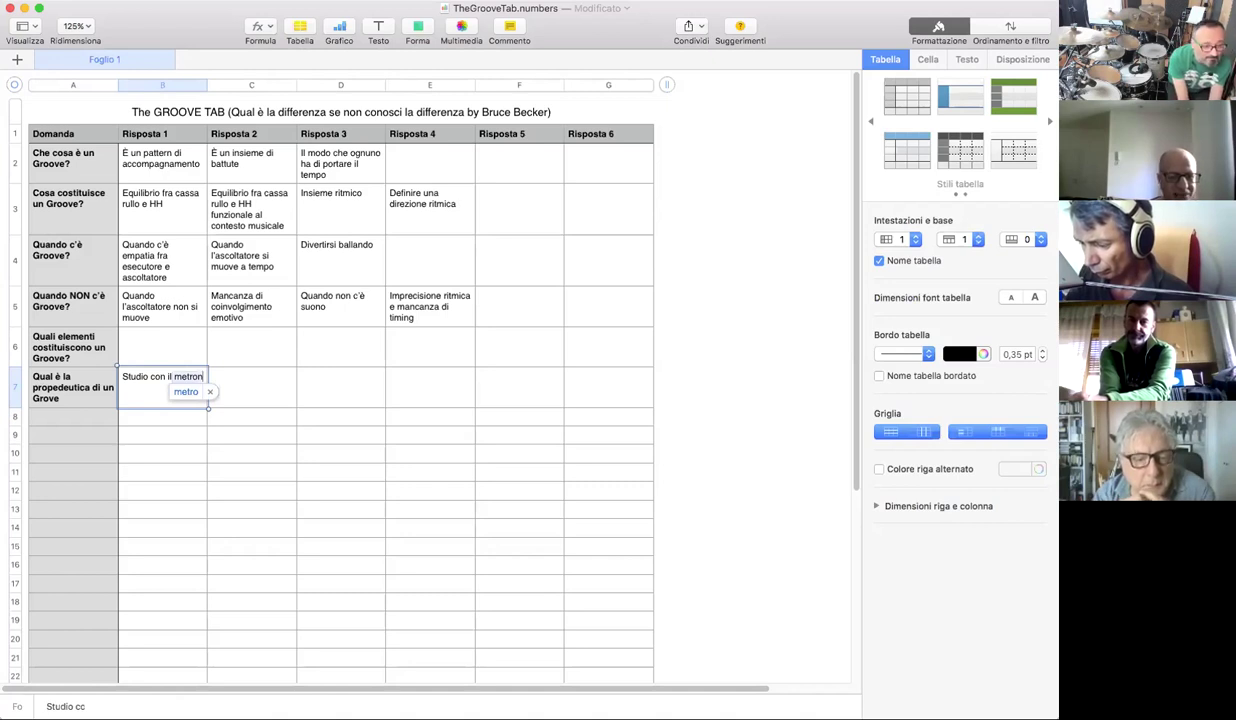
type("omo")
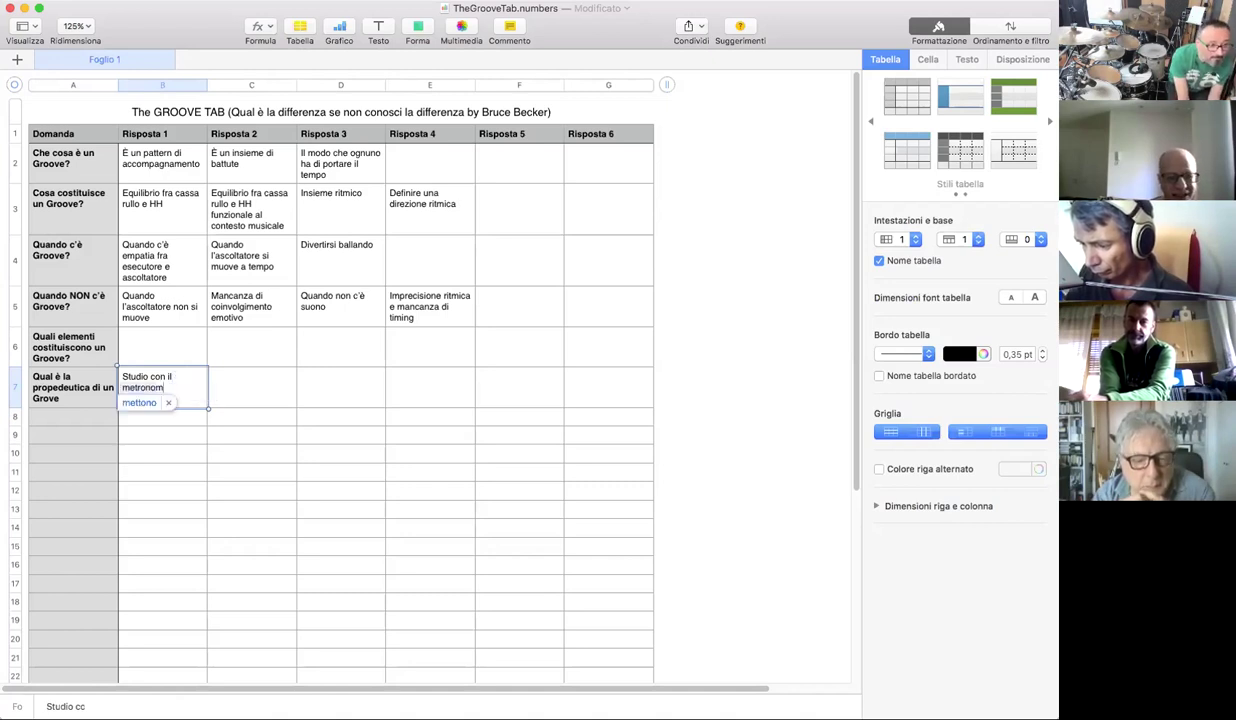
key("Escape")
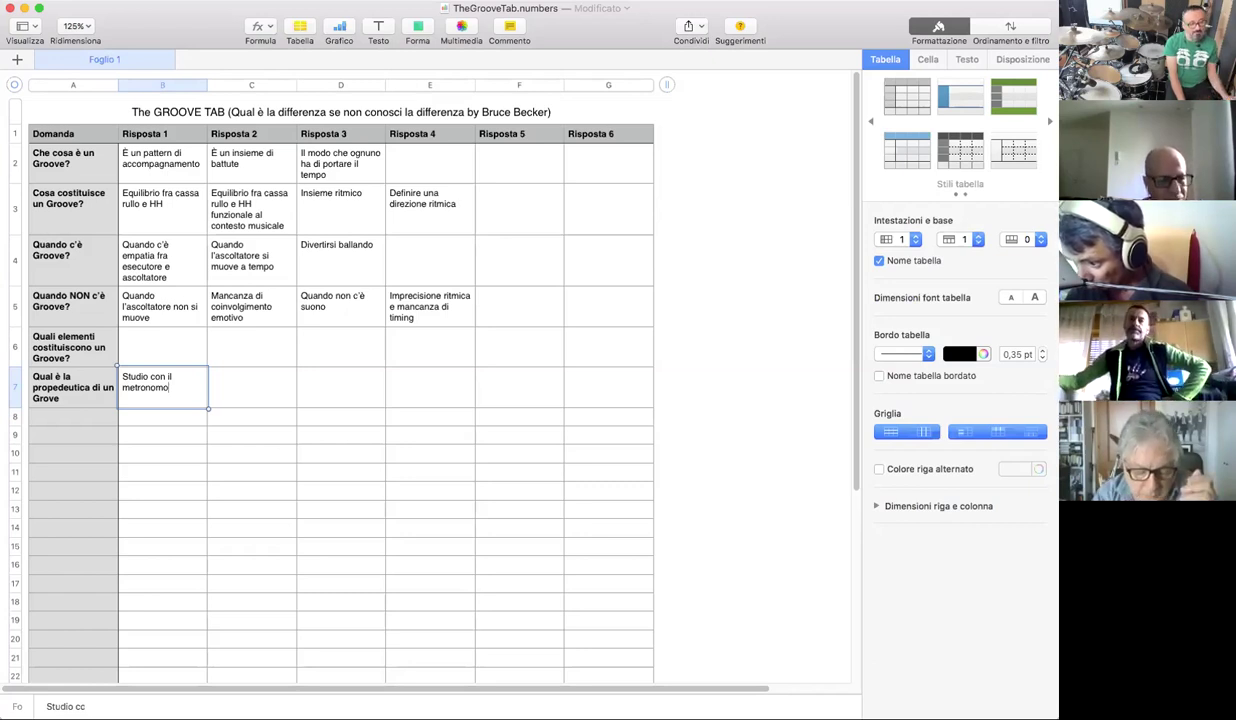
left_click(216, 381)
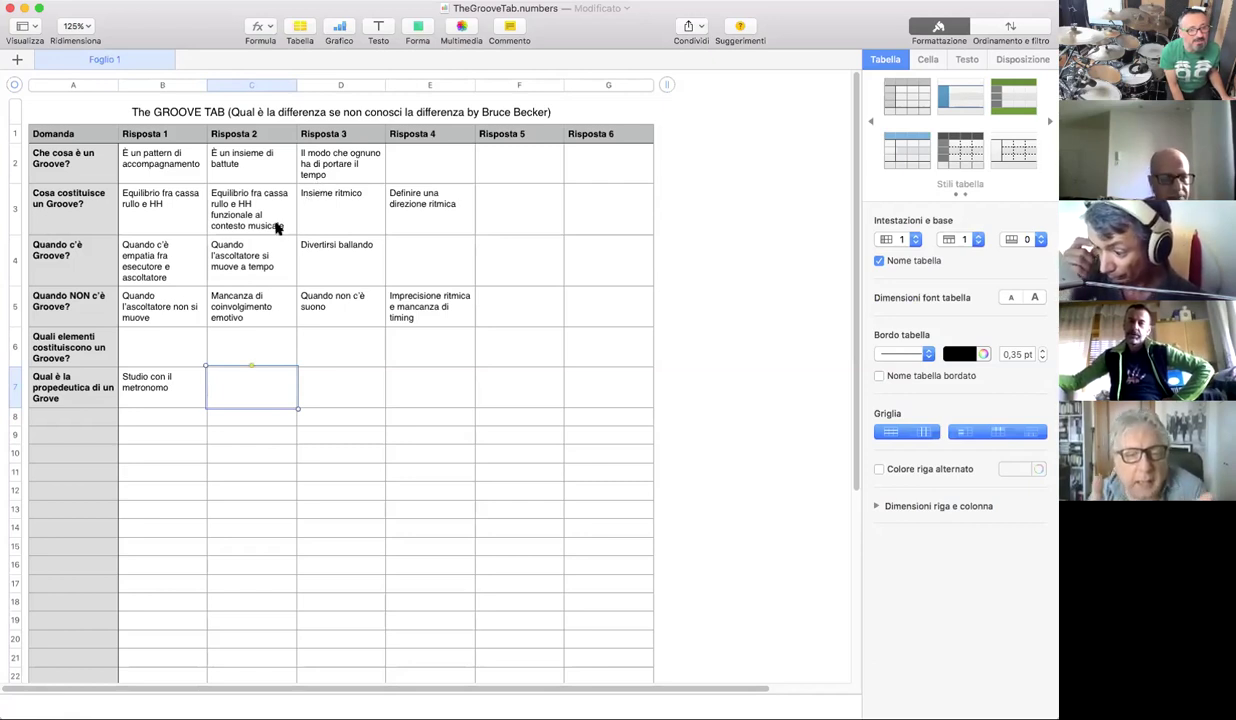
Enter "L'impasto con gli altri strumenti" as Risposta 1 to "Quali elementi costituiscono un Groove?" in cell B6
left_click(249, 344)
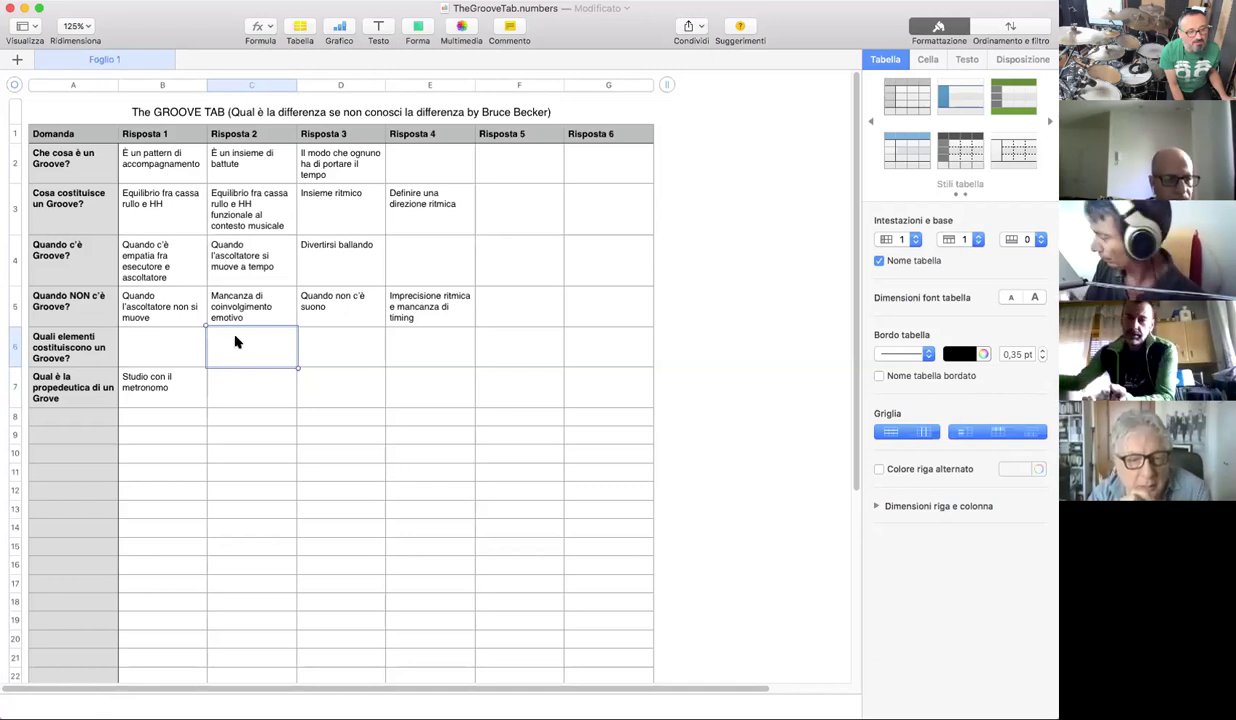
left_click(181, 341)
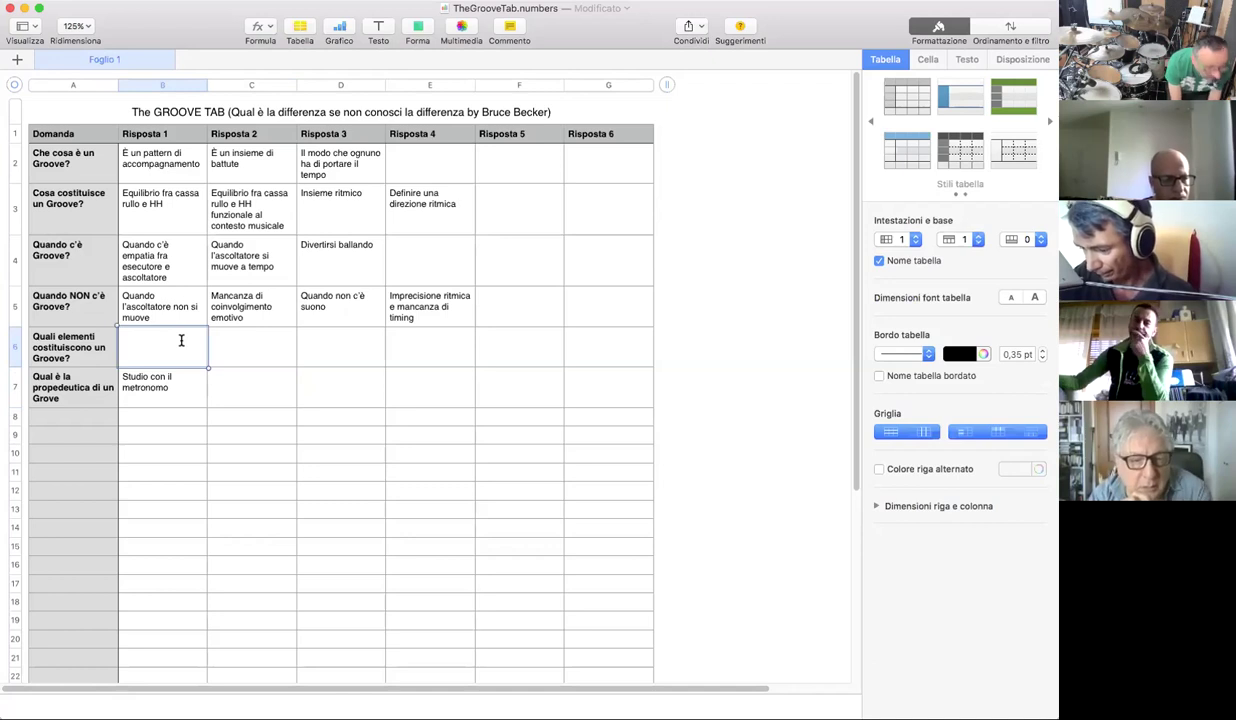
left_click(181, 341)
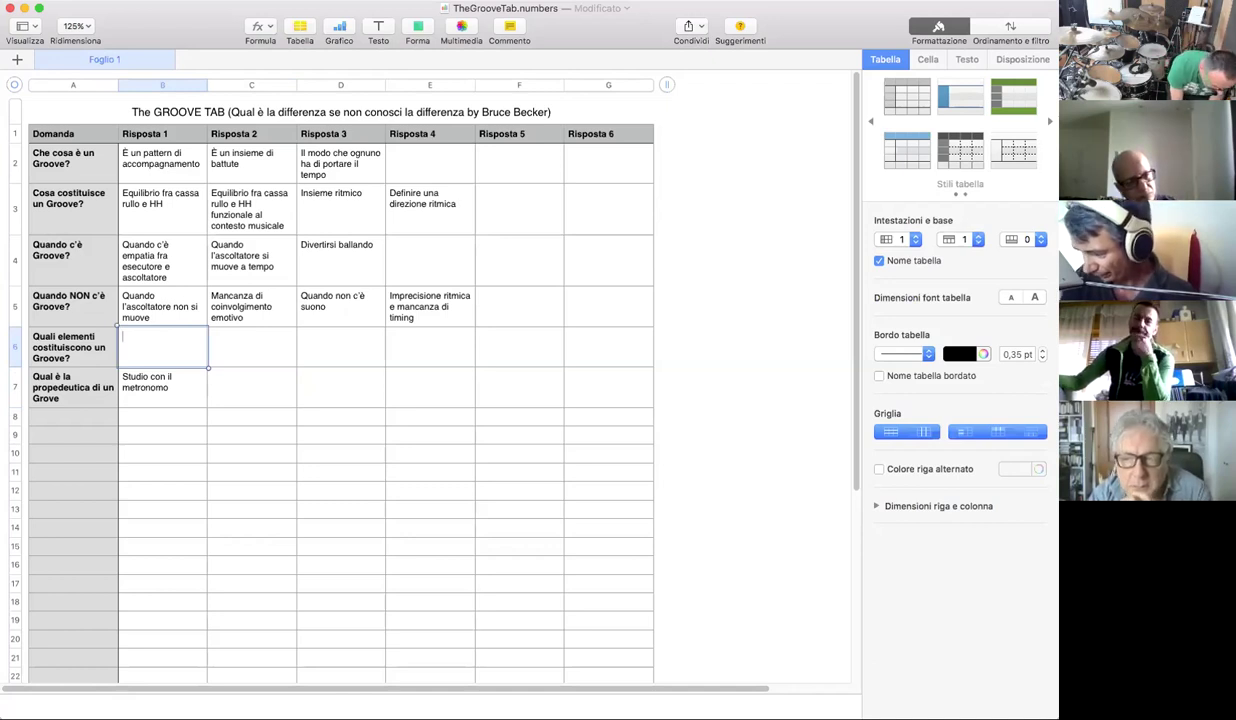
type("L'impasto ")
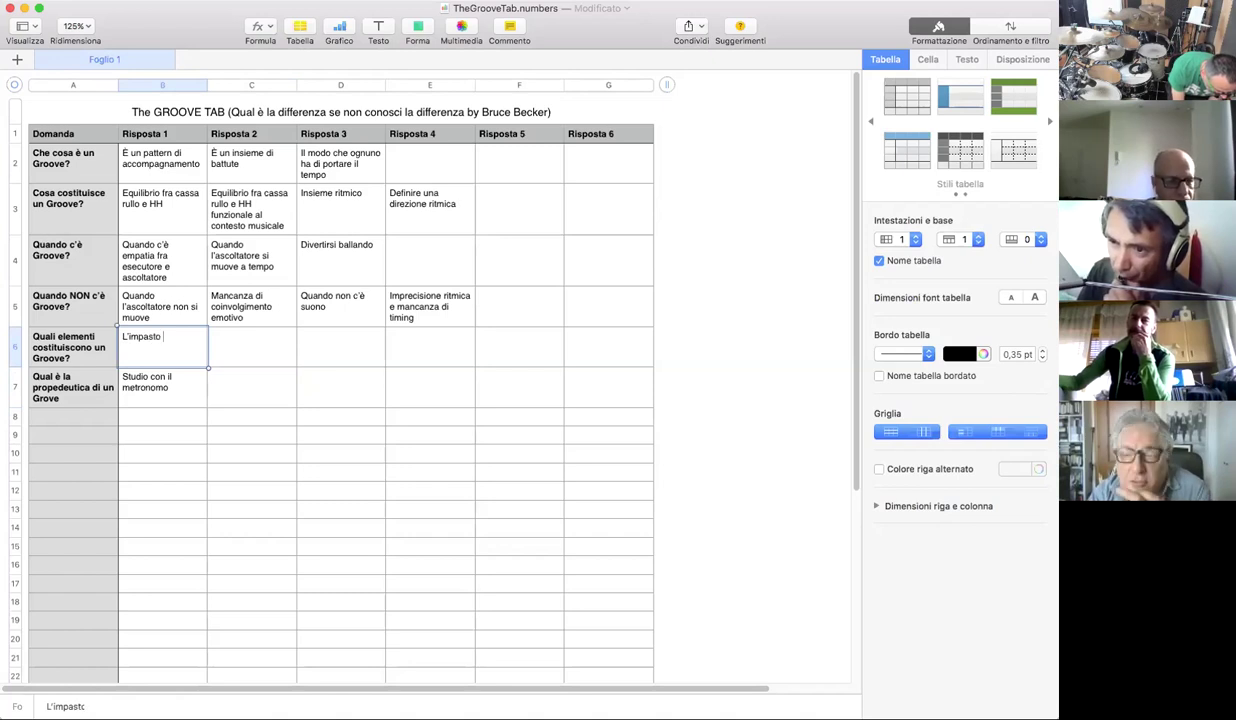
type("con ")
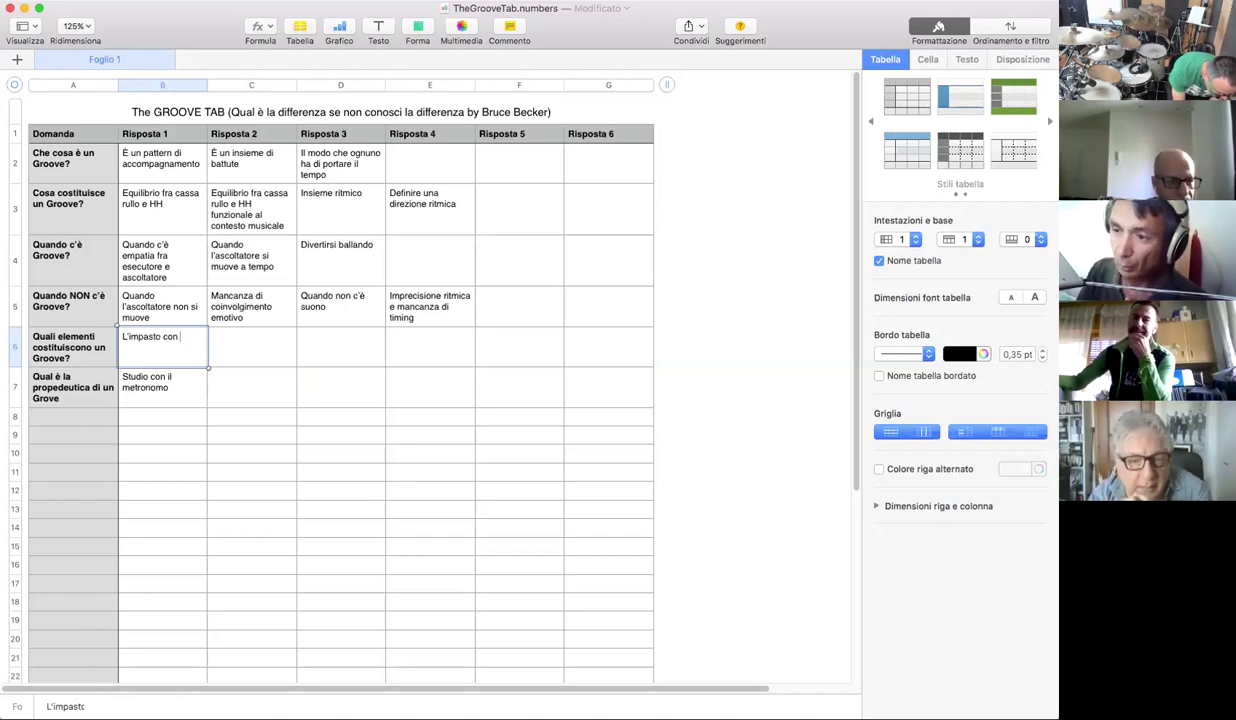
type("gli altri strumenti")
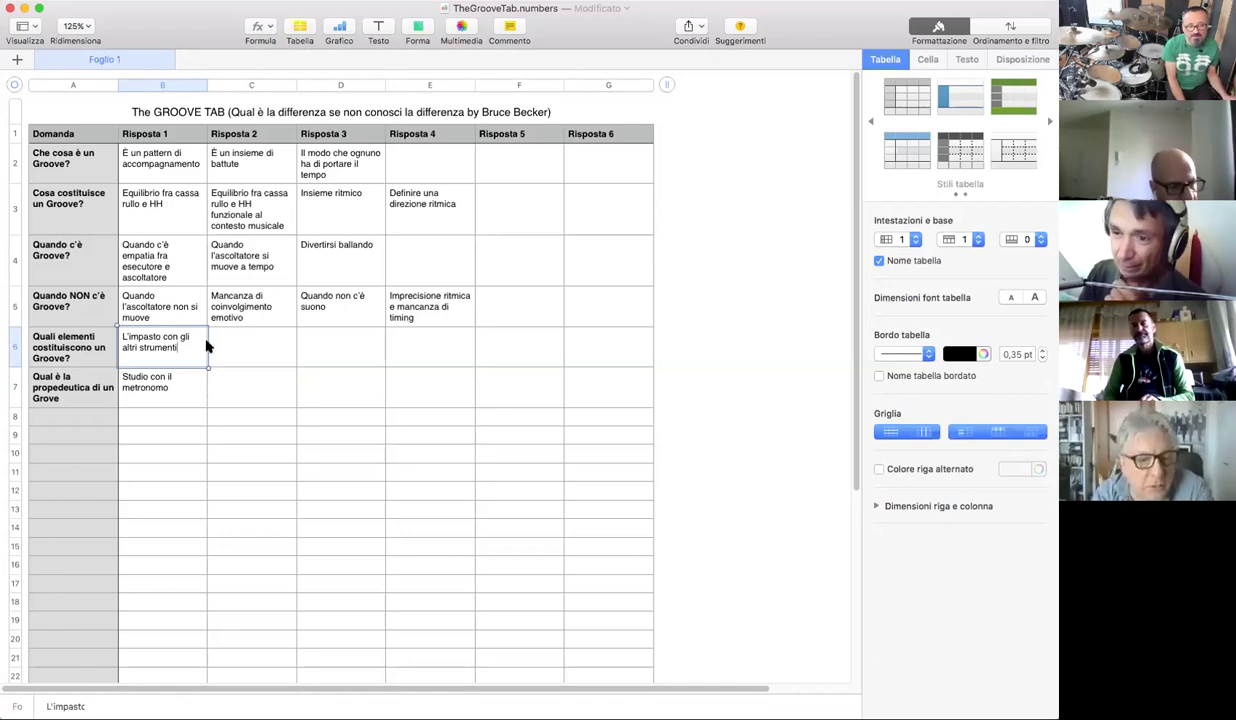
Answer the propedeutica question with "Estetica del ritmica" as Risposta 2 in cell C7 and "Costanza ritmica" as Risposta 3 in cell D7
left_click(231, 386)
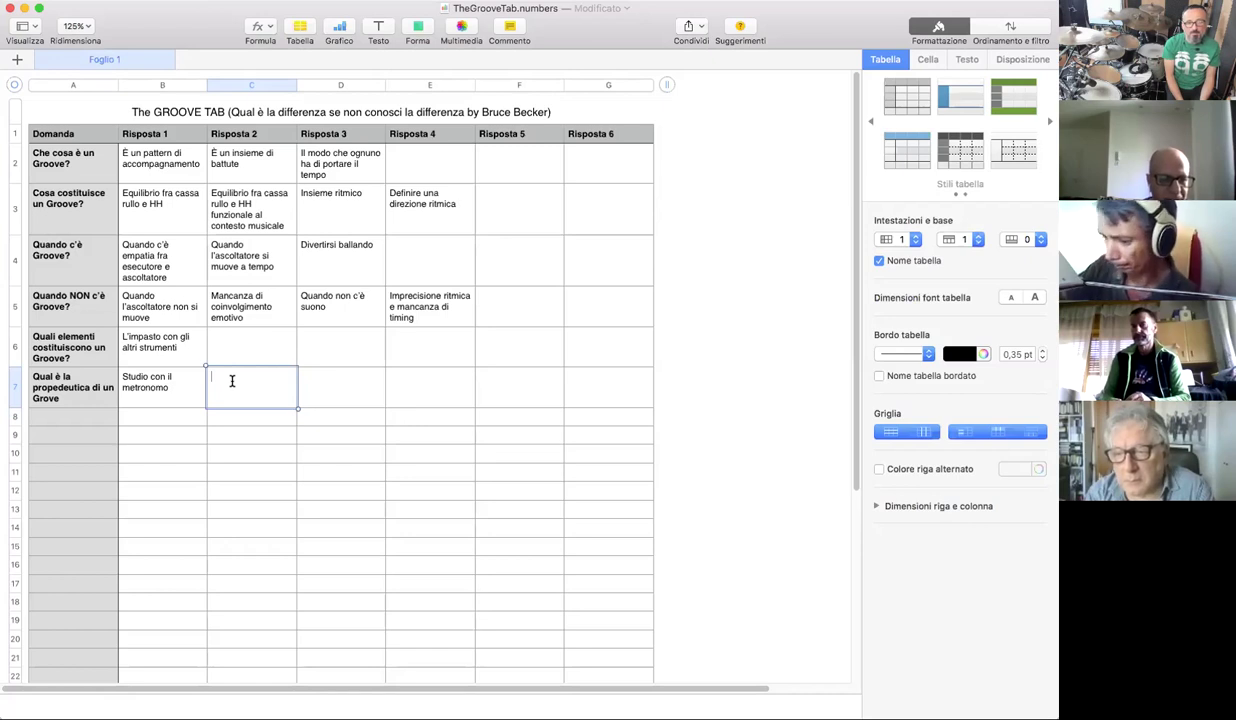
type("Estetica del ritmica")
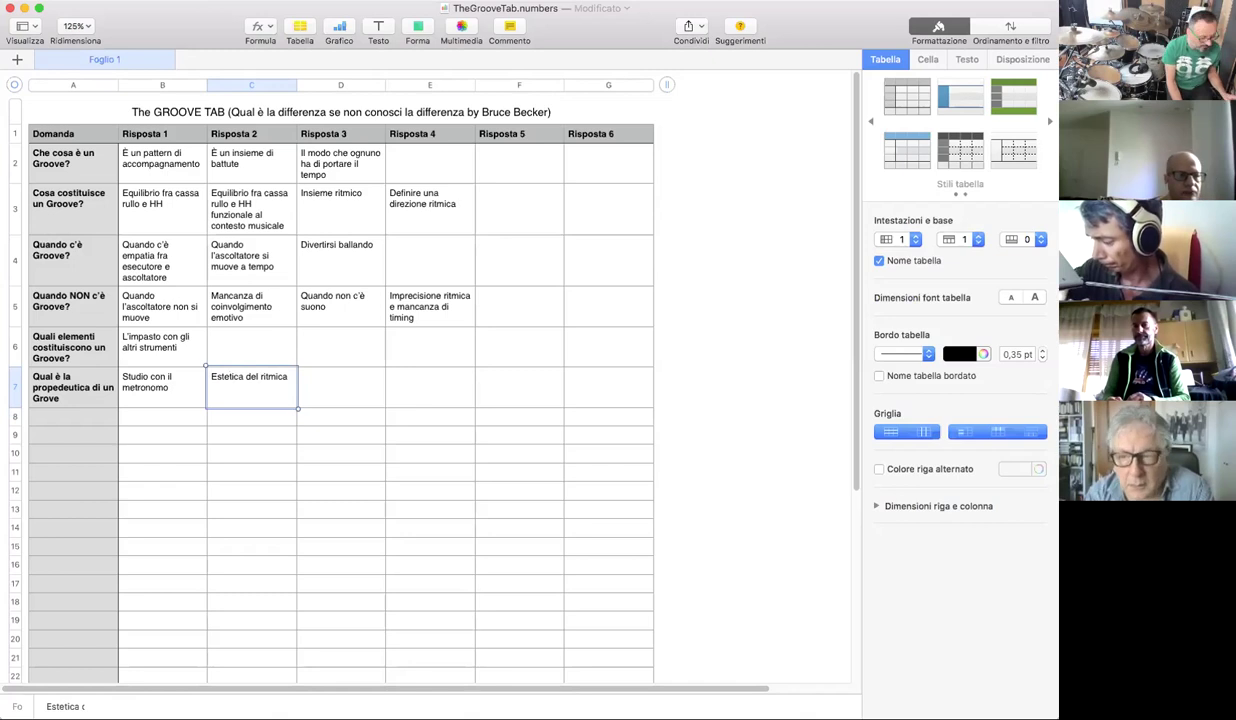
left_click(310, 386)
left_click(323, 386)
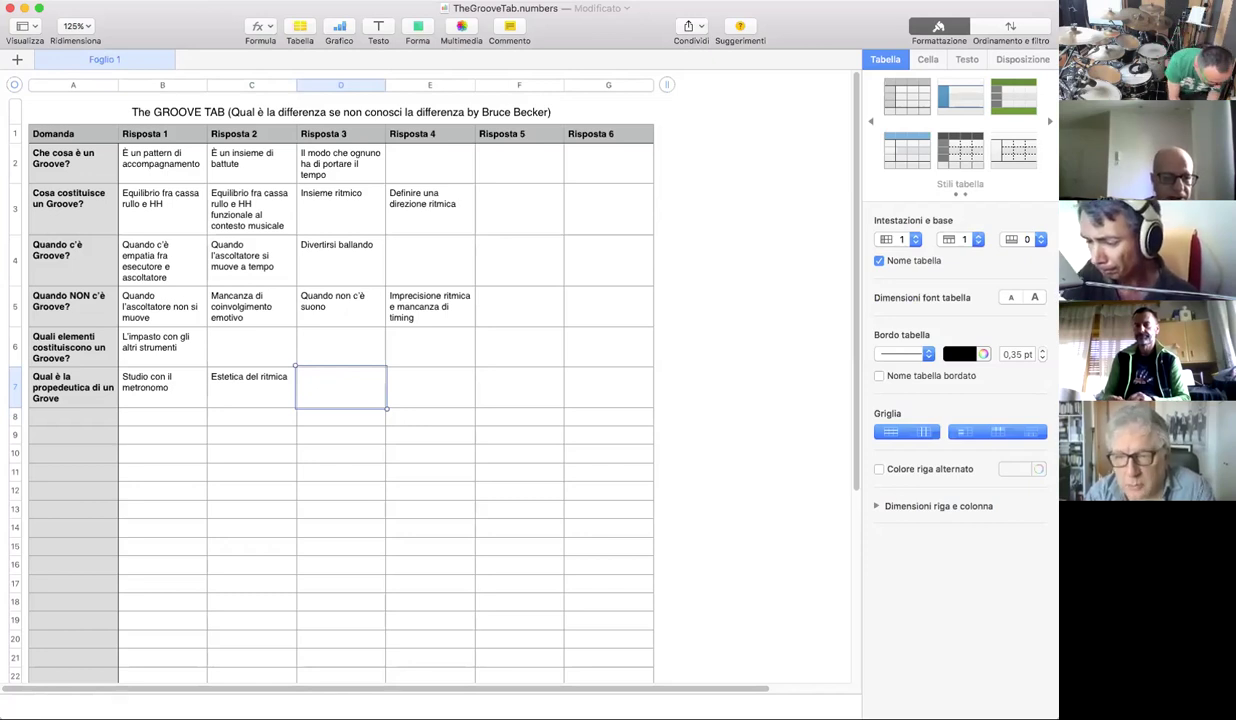
type("Costanza ritmica")
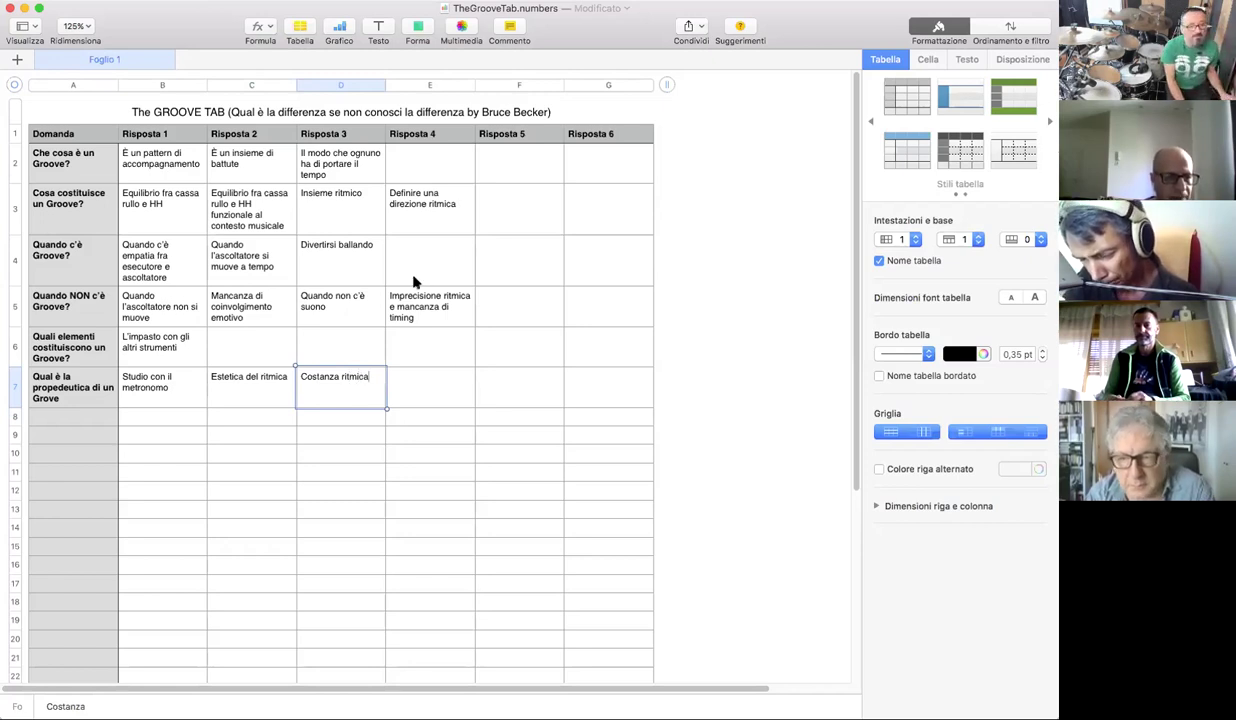
Enter "Ripetitività e conta ritmica" as Risposta 2 to "Quali elementi costituiscono un Groove?" in cell C6
left_click(236, 341)
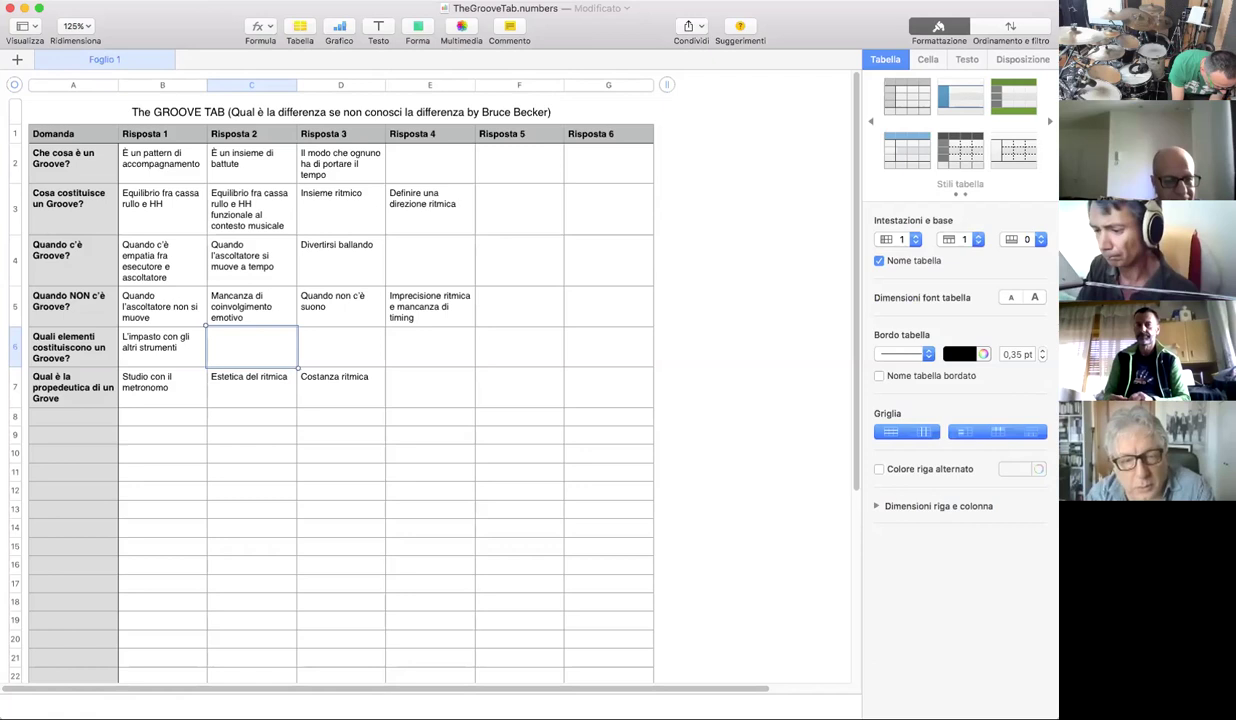
type("Rip")
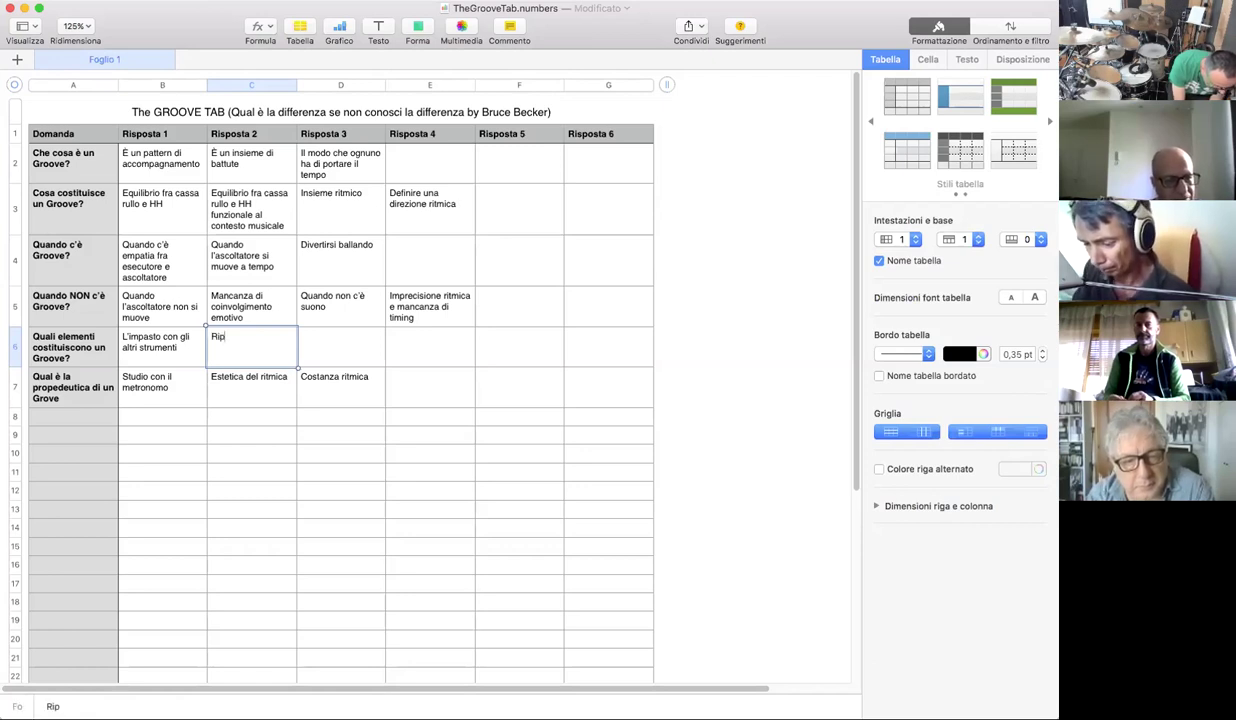
type("etitività e conta")
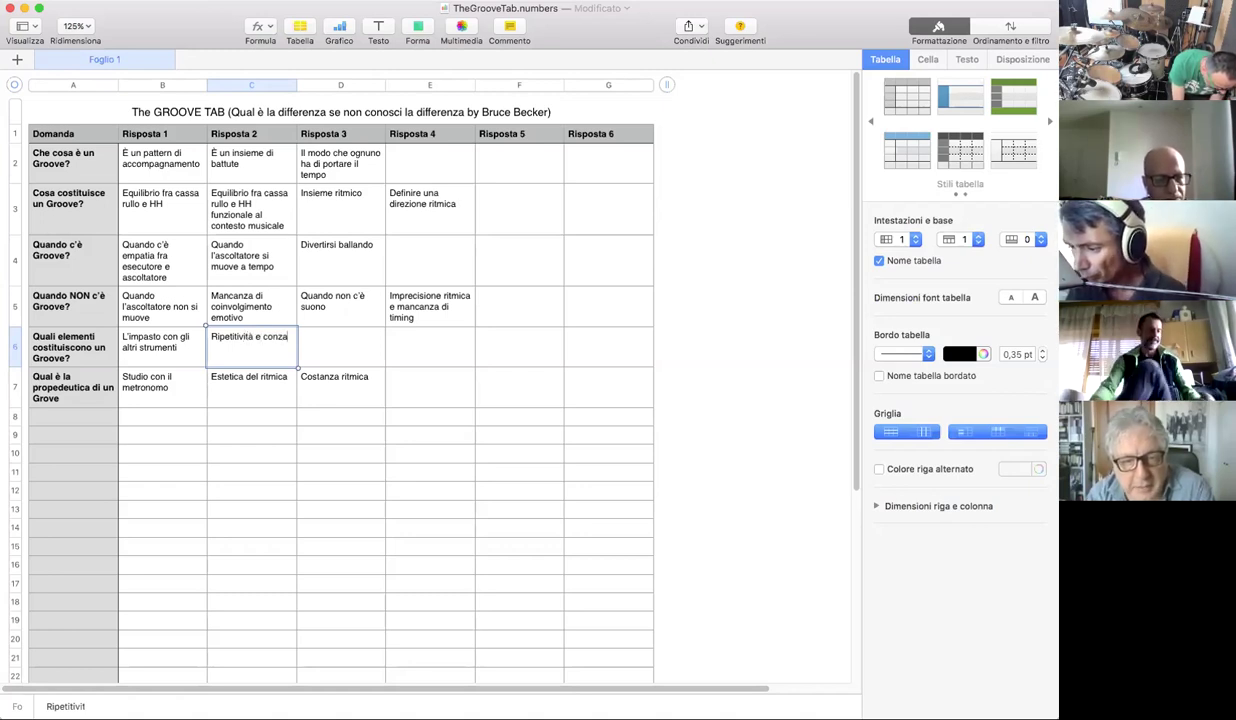
type(" ritmica")
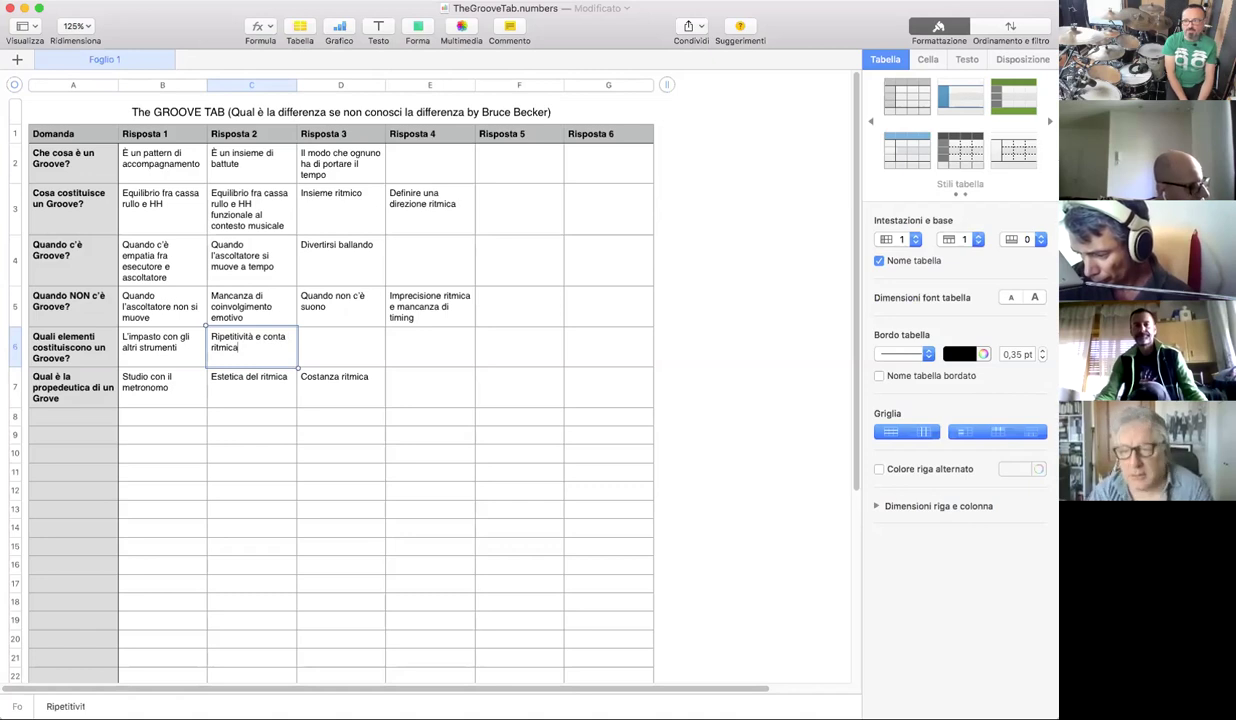
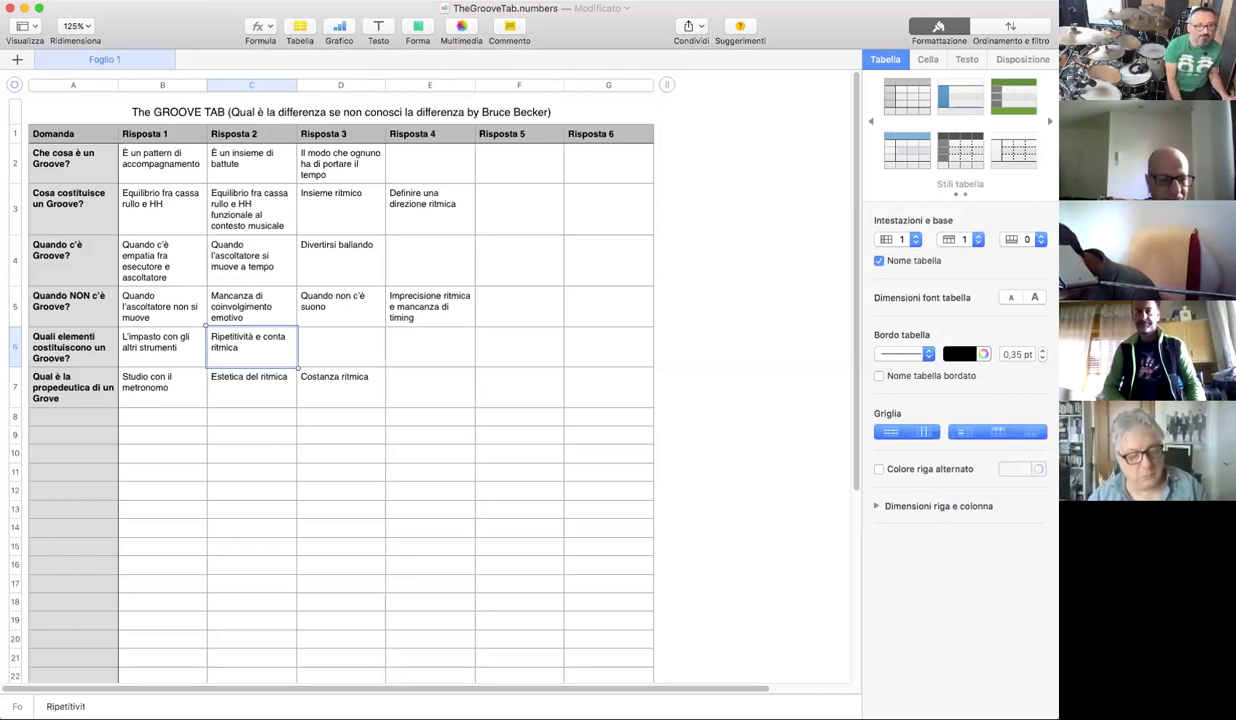
Enter "Mantra ipnotico" as Risposta 3 to "Quali elementi costituiscono un Groove?" in cell D6
left_click(418, 387)
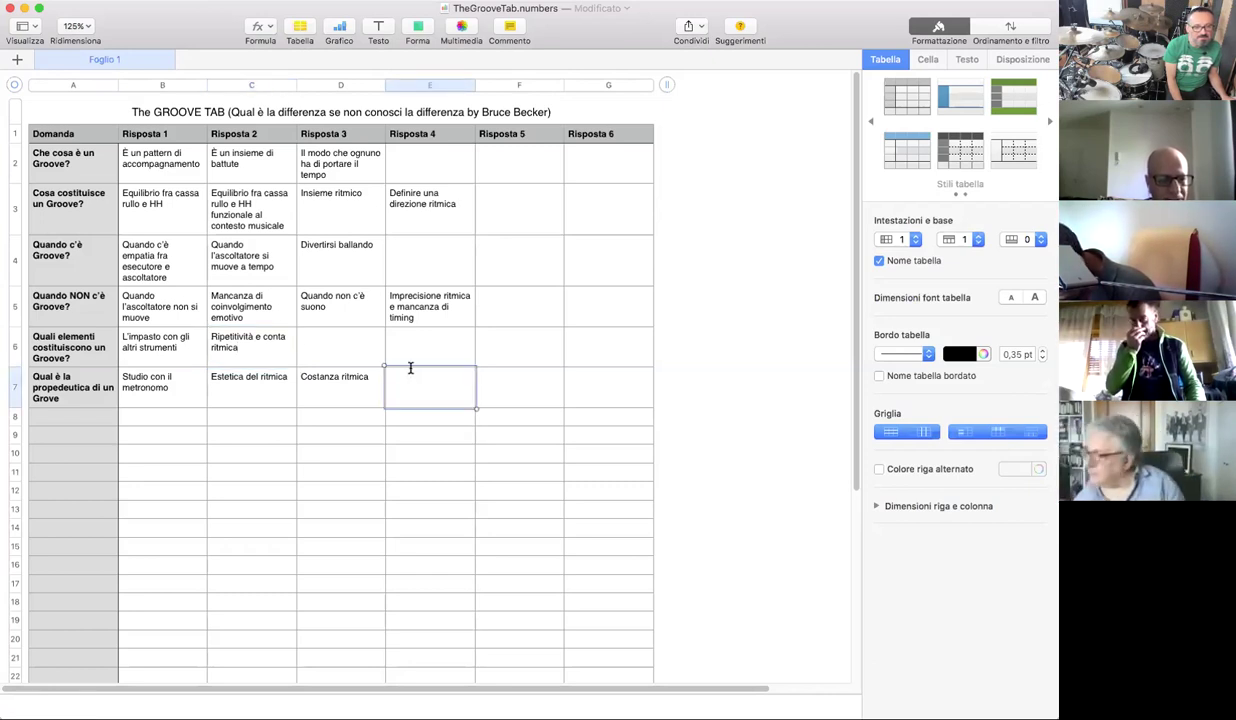
left_click(309, 342)
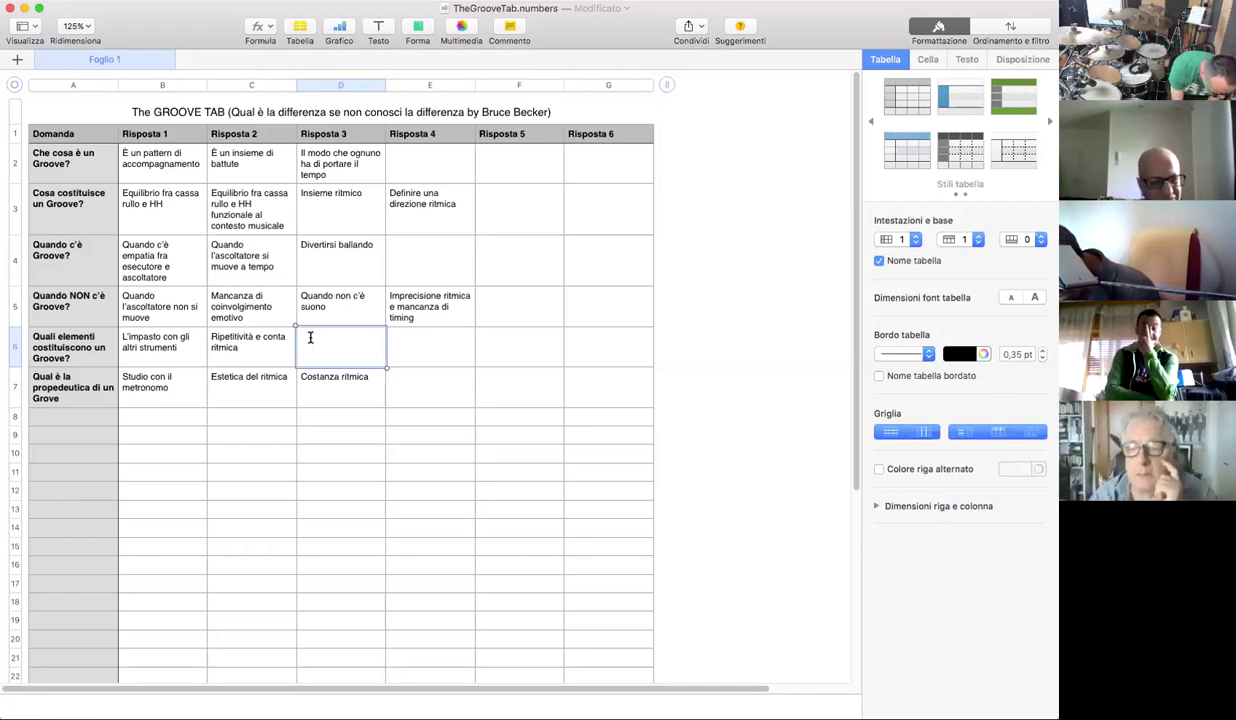
type("Mantra ip")
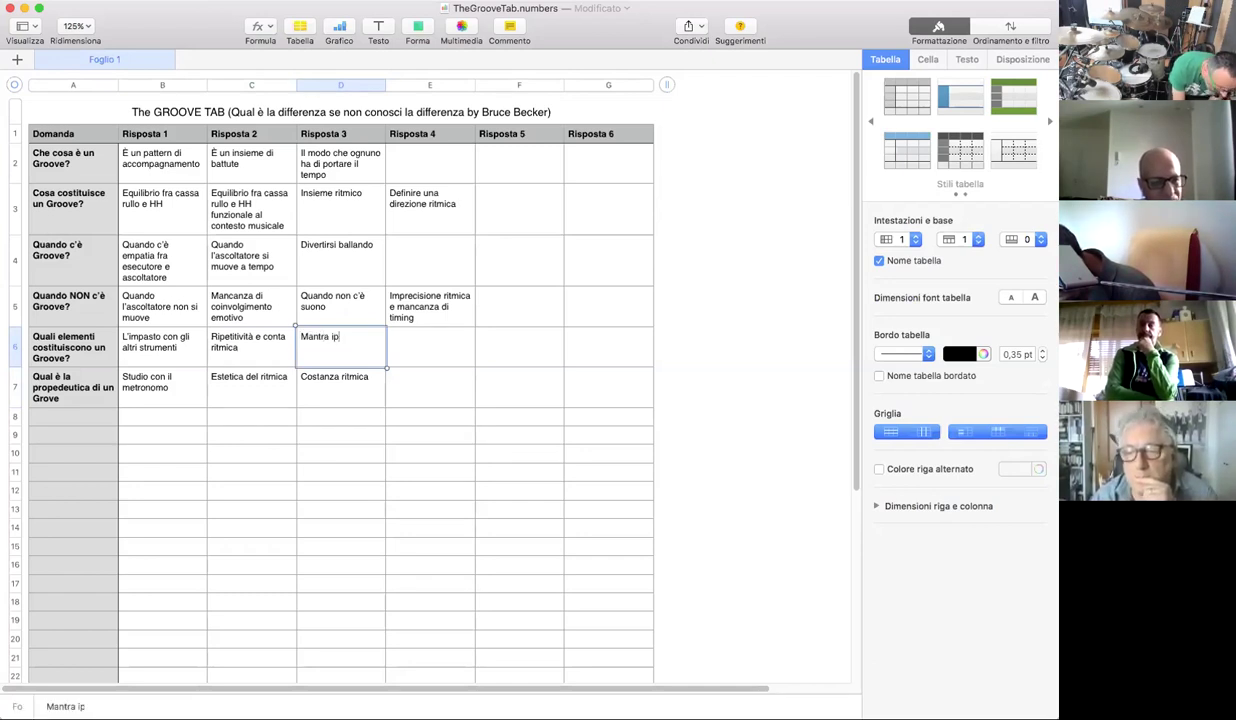
type("no")
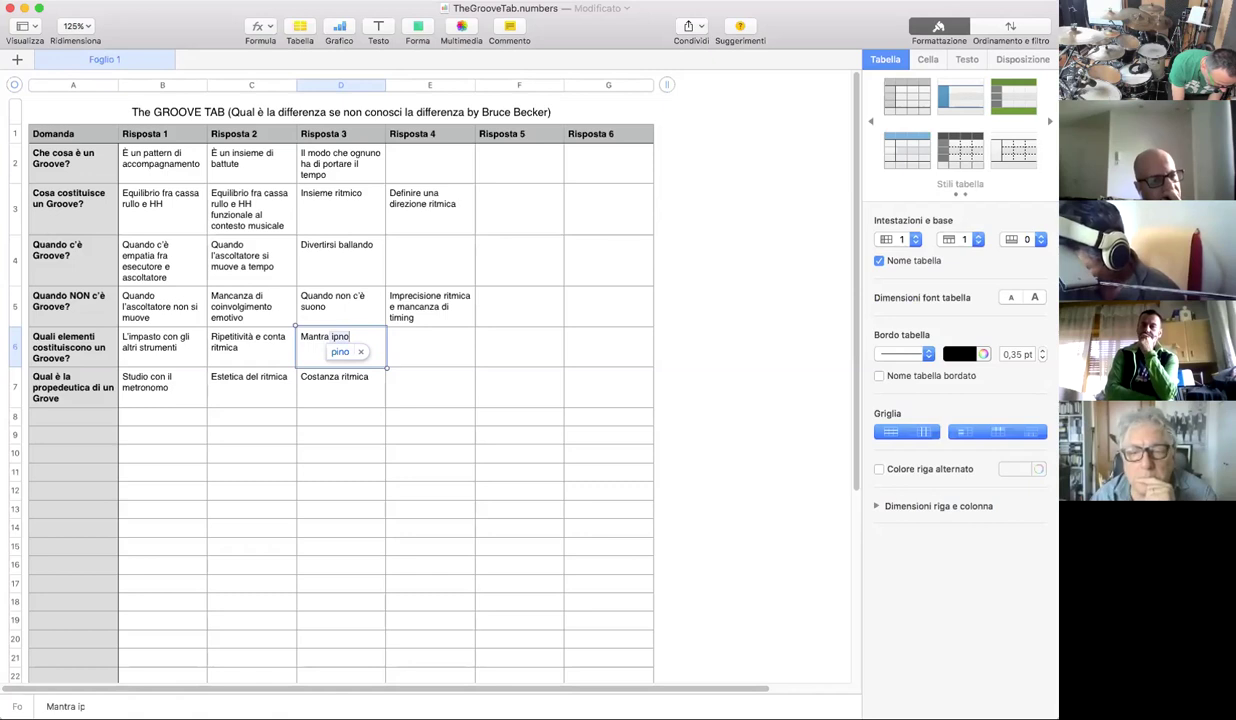
type("tico")
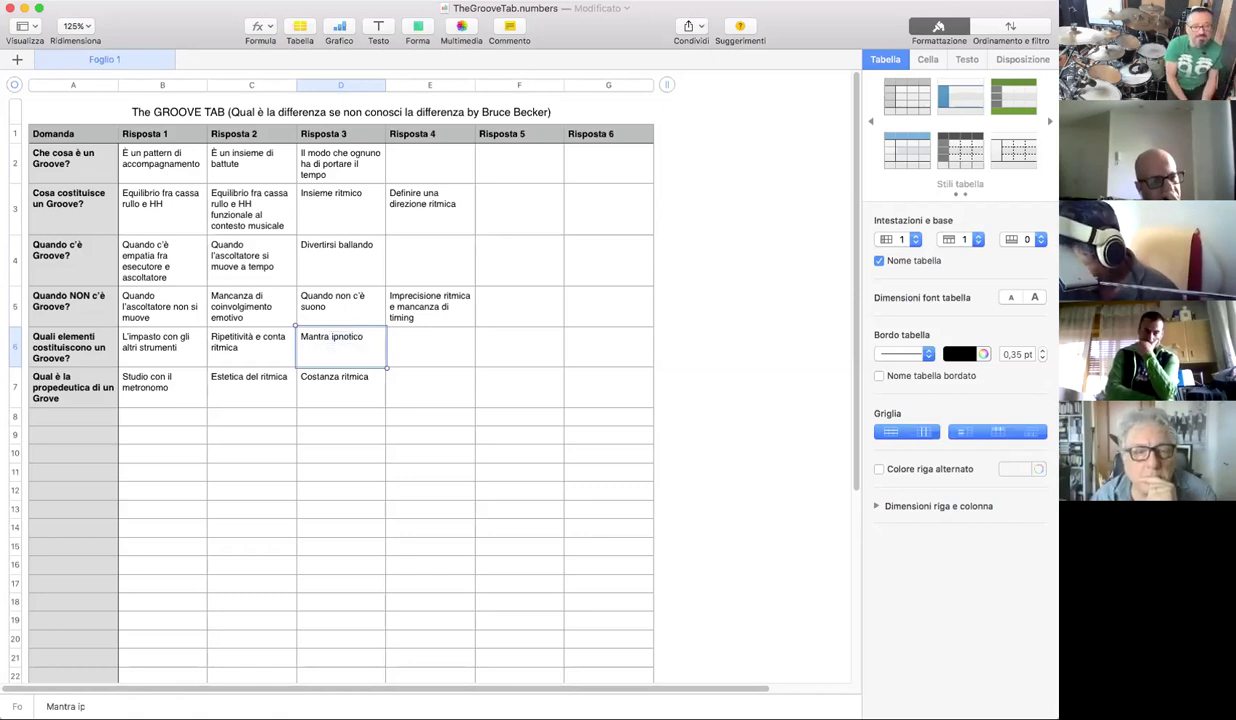
key("Return")
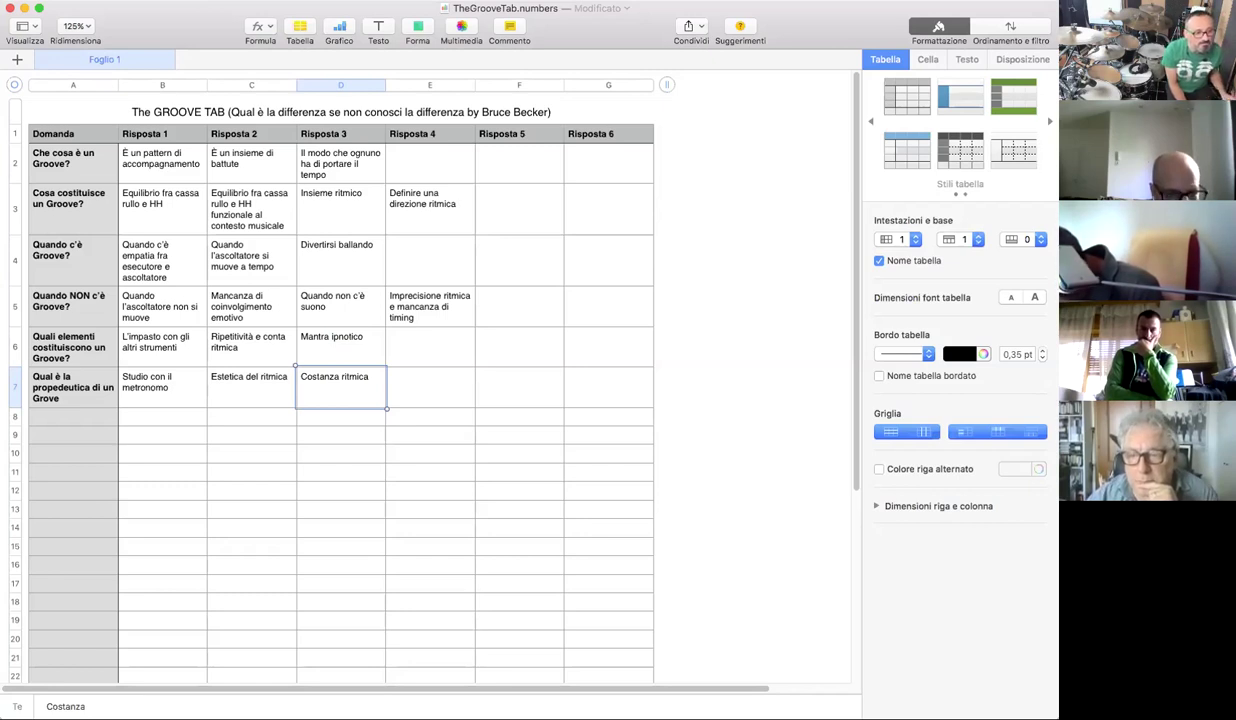
Replace the word "ritmica" with "movimento" in cell C7 so the answer reads "Estetica del movimento"
left_click(261, 376)
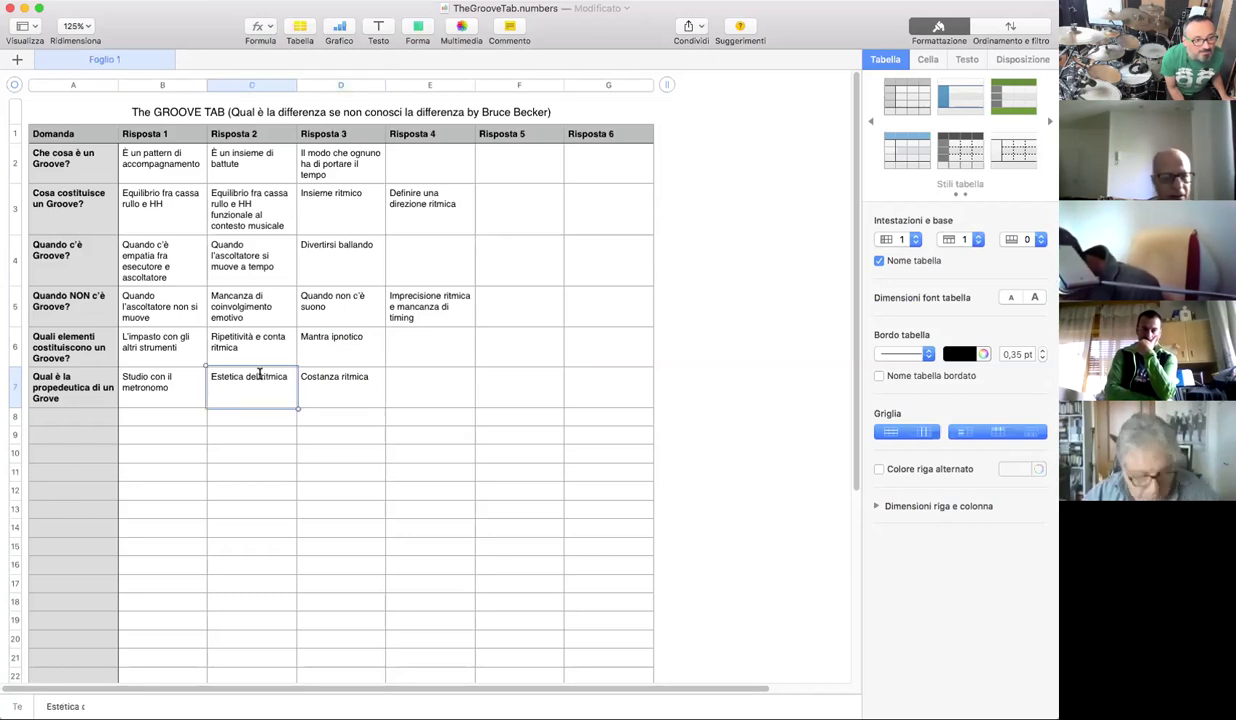
double_click(283, 377)
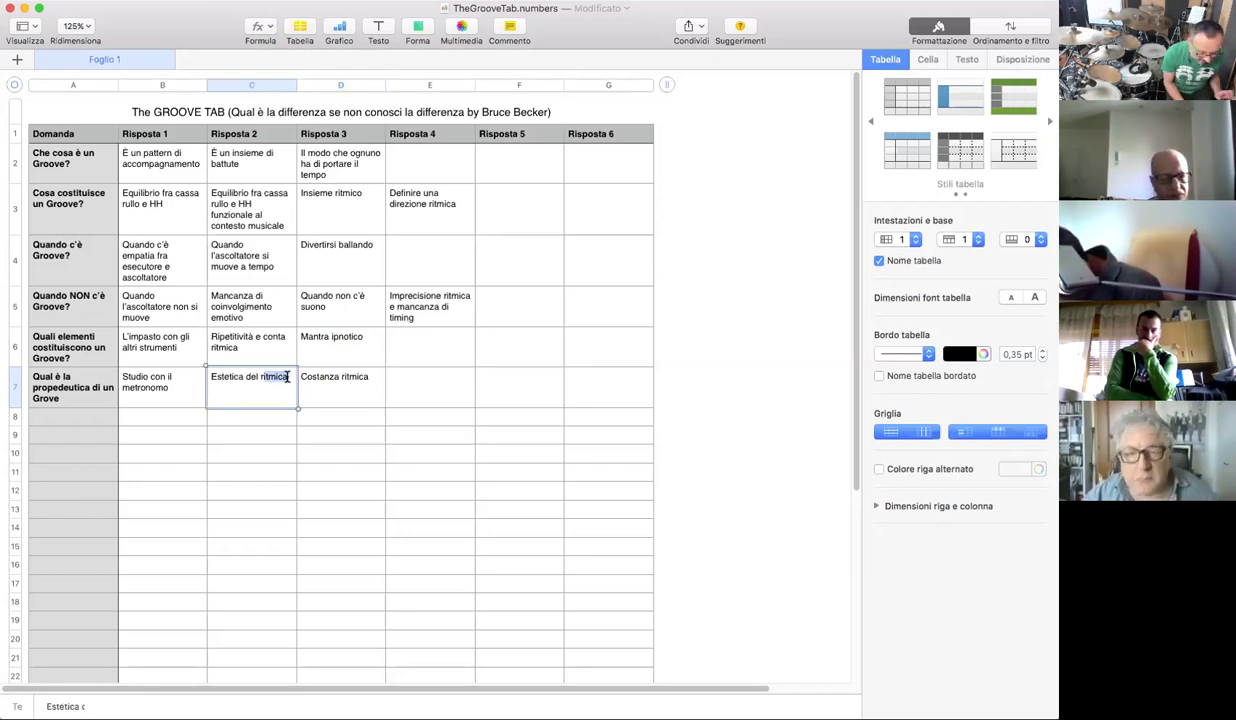
key("BackSpace")
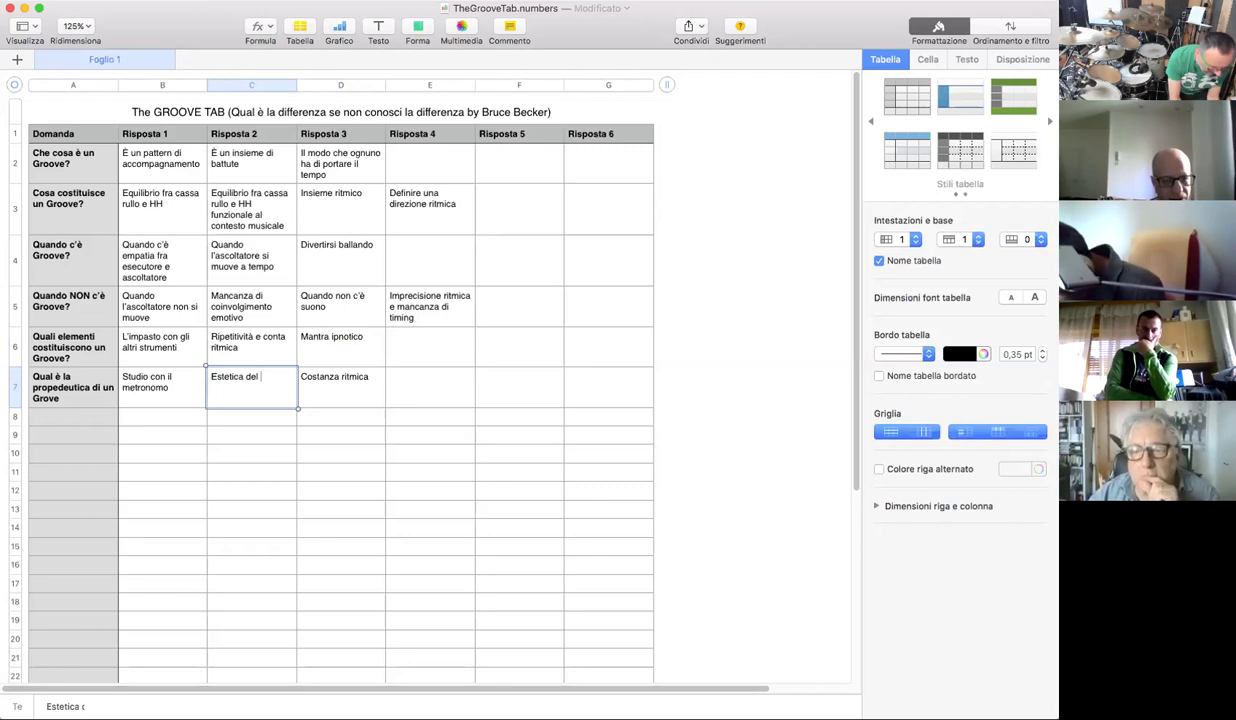
type("movimento")
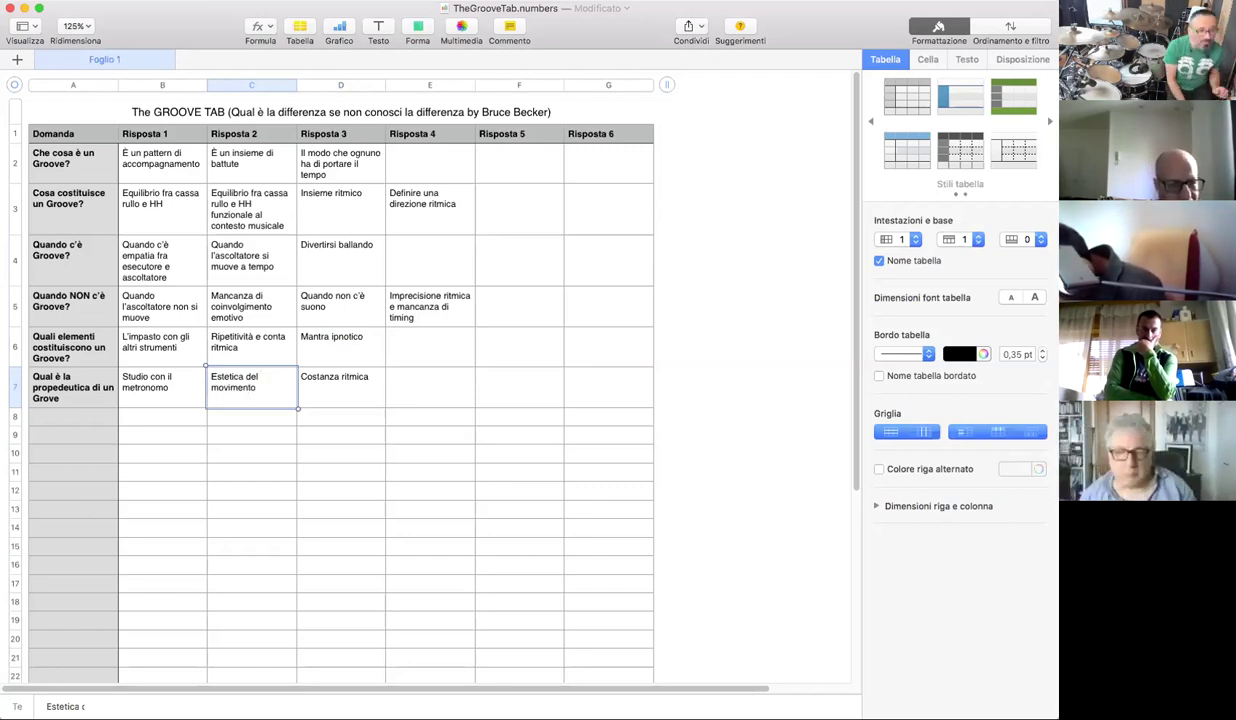
double_click(403, 385)
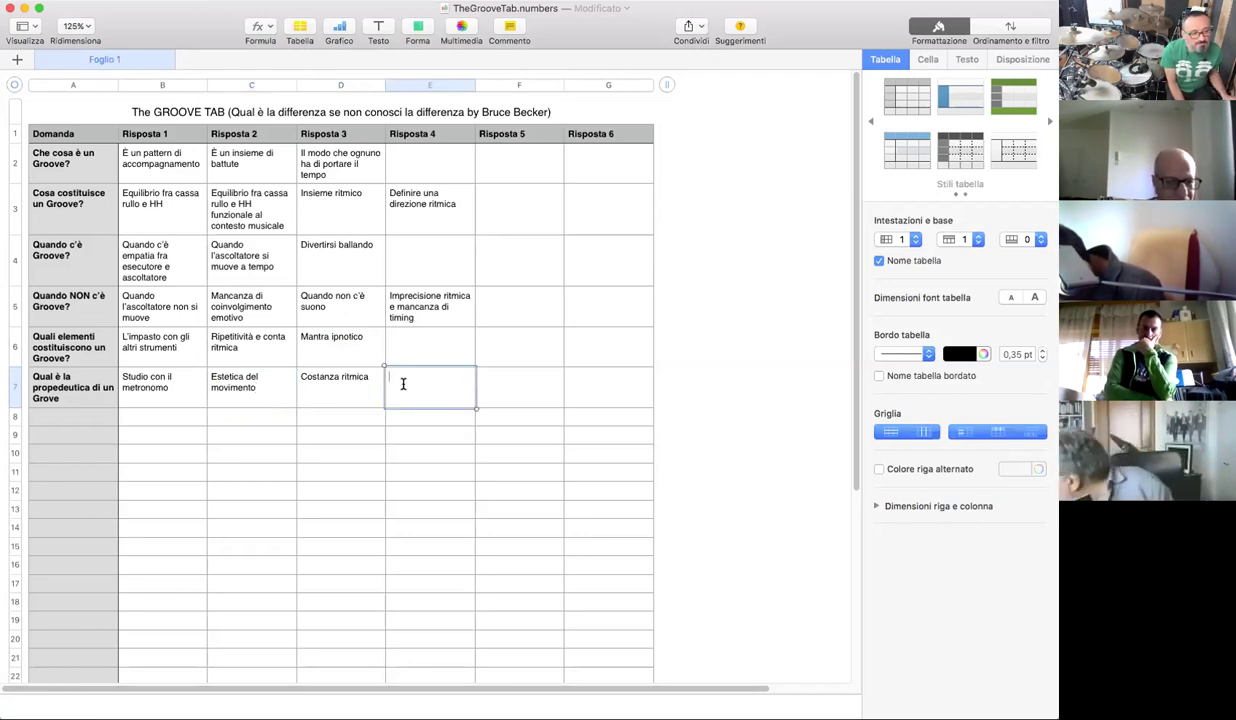
Correct the spelling of "Grove" to "Groove" in the propedeutica question in cell A7
left_click(47, 398)
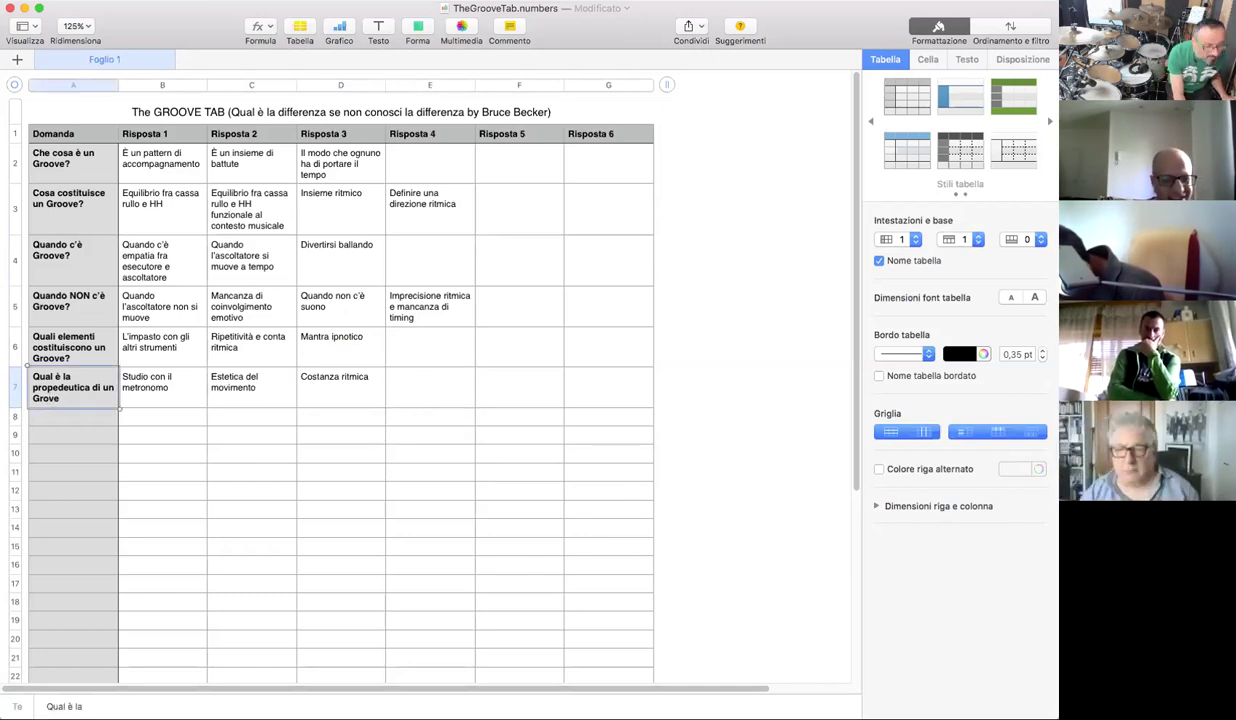
type("o")
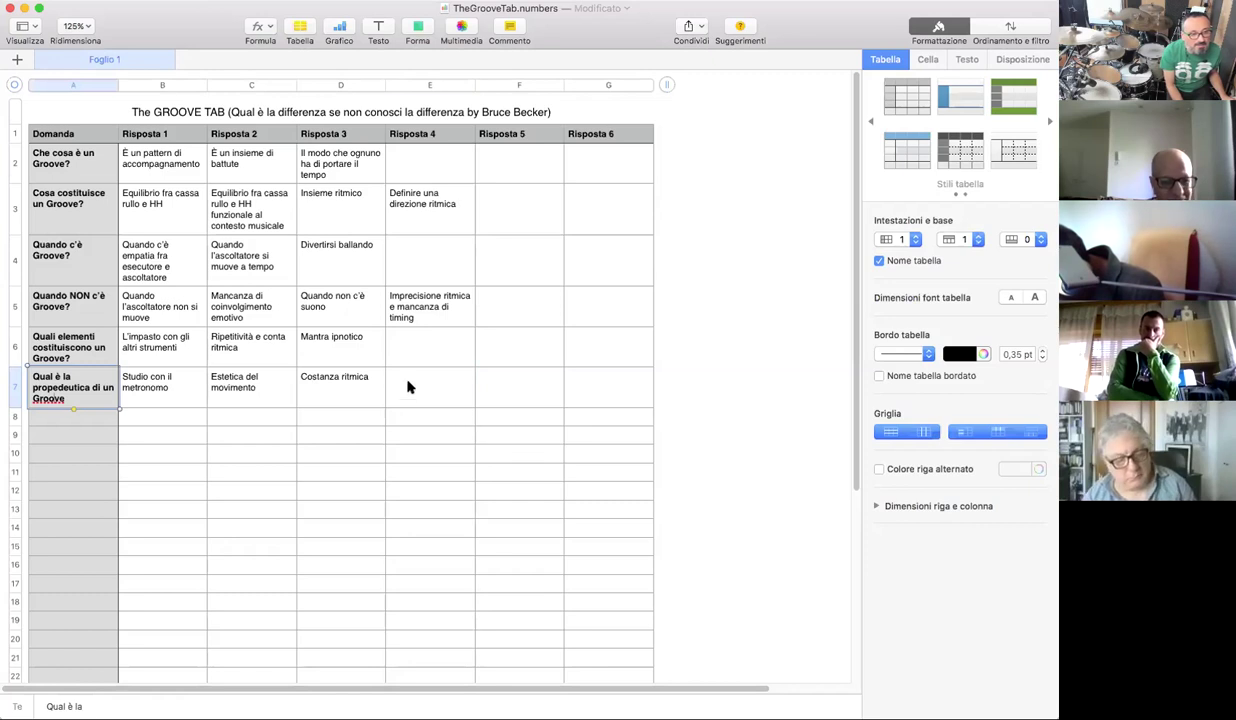
Enter "Il back beat" as Risposta 4 to "Quali elementi costituiscono un Groove?" in cell E6
left_click(407, 387)
left_click(407, 383)
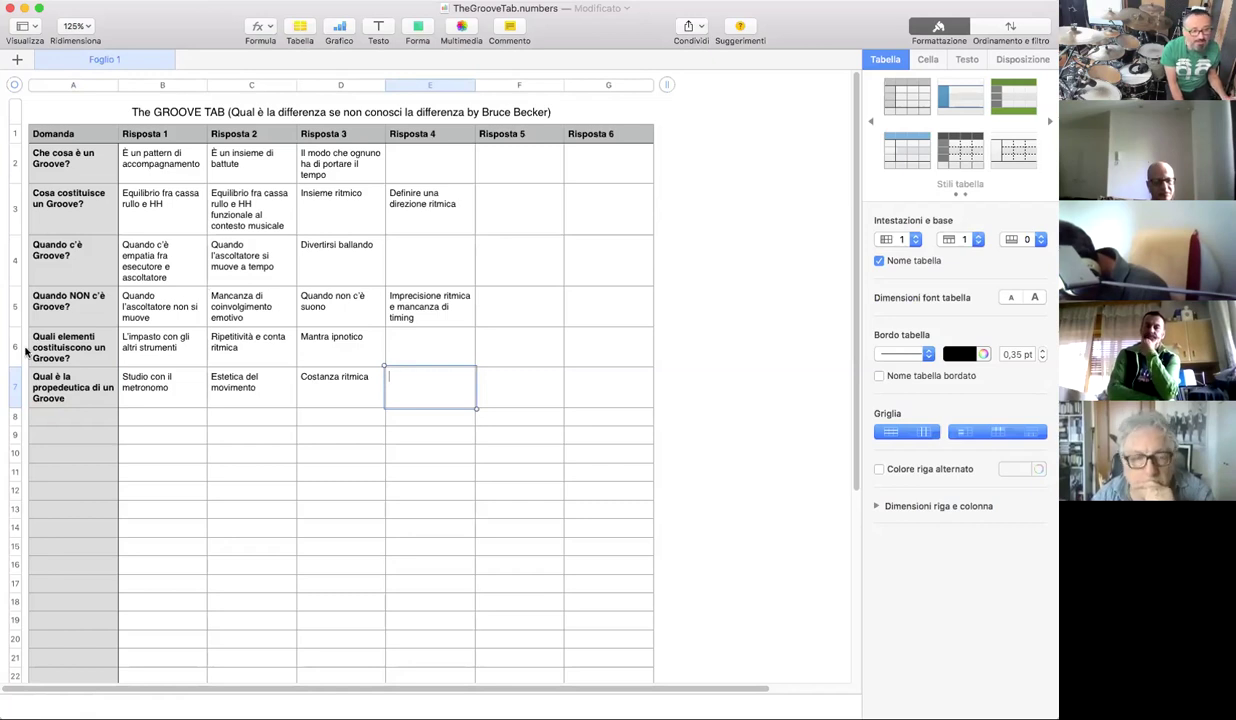
left_click(438, 350)
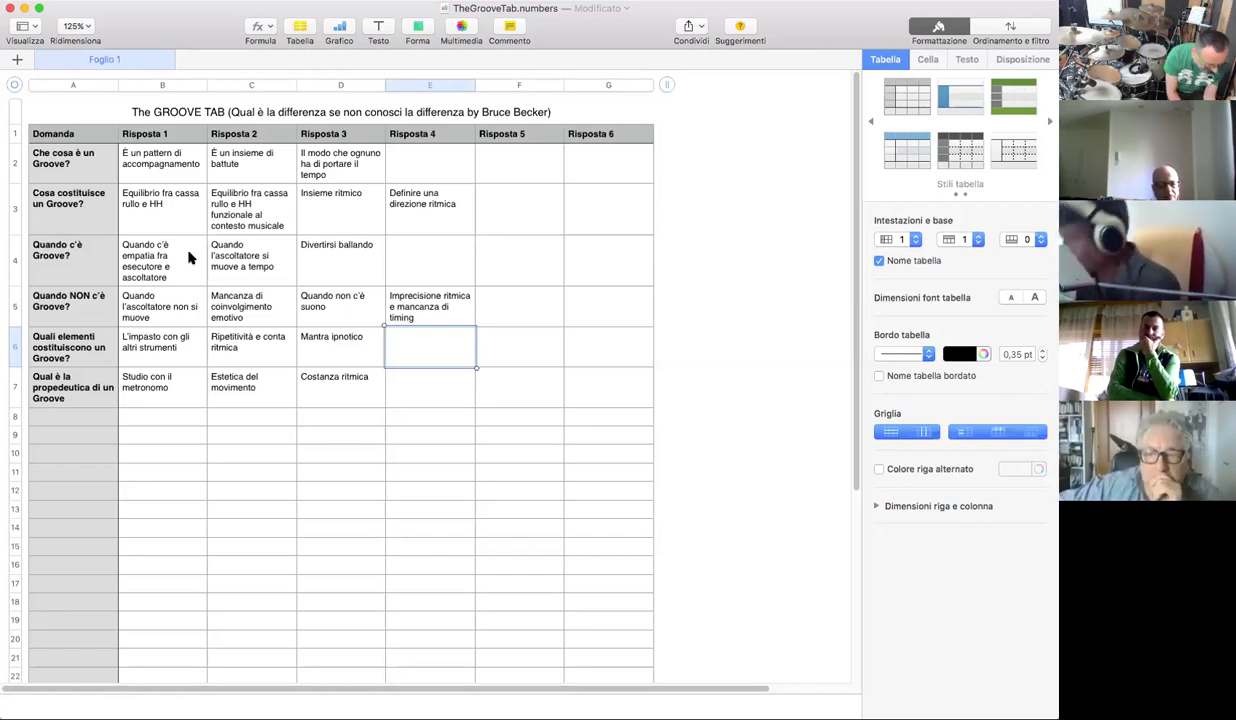
type("Il")
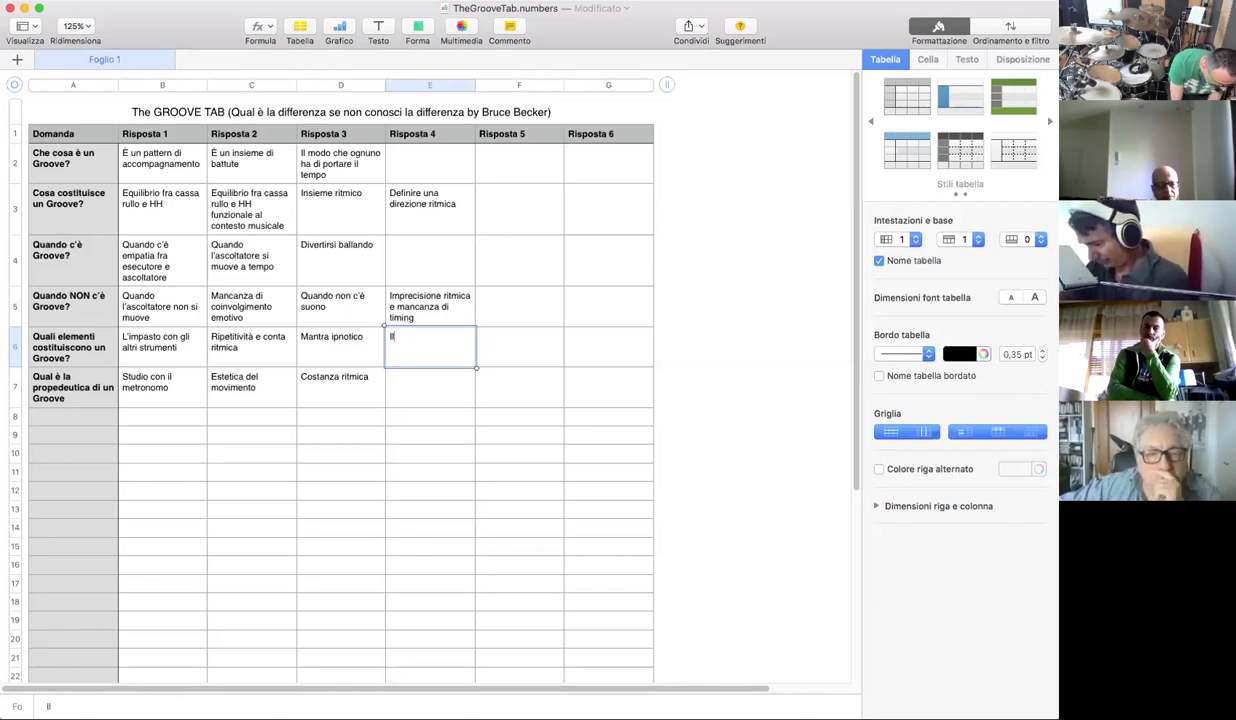
type(" back")
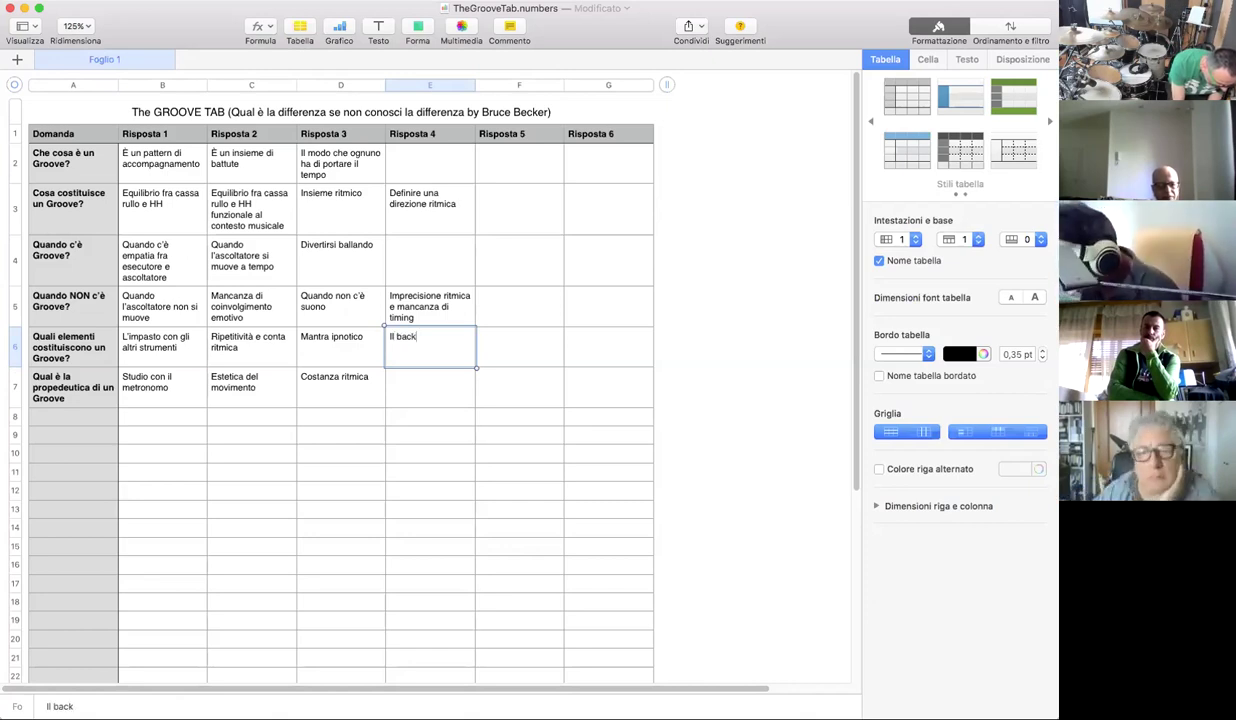
type(" beat")
key("Return")
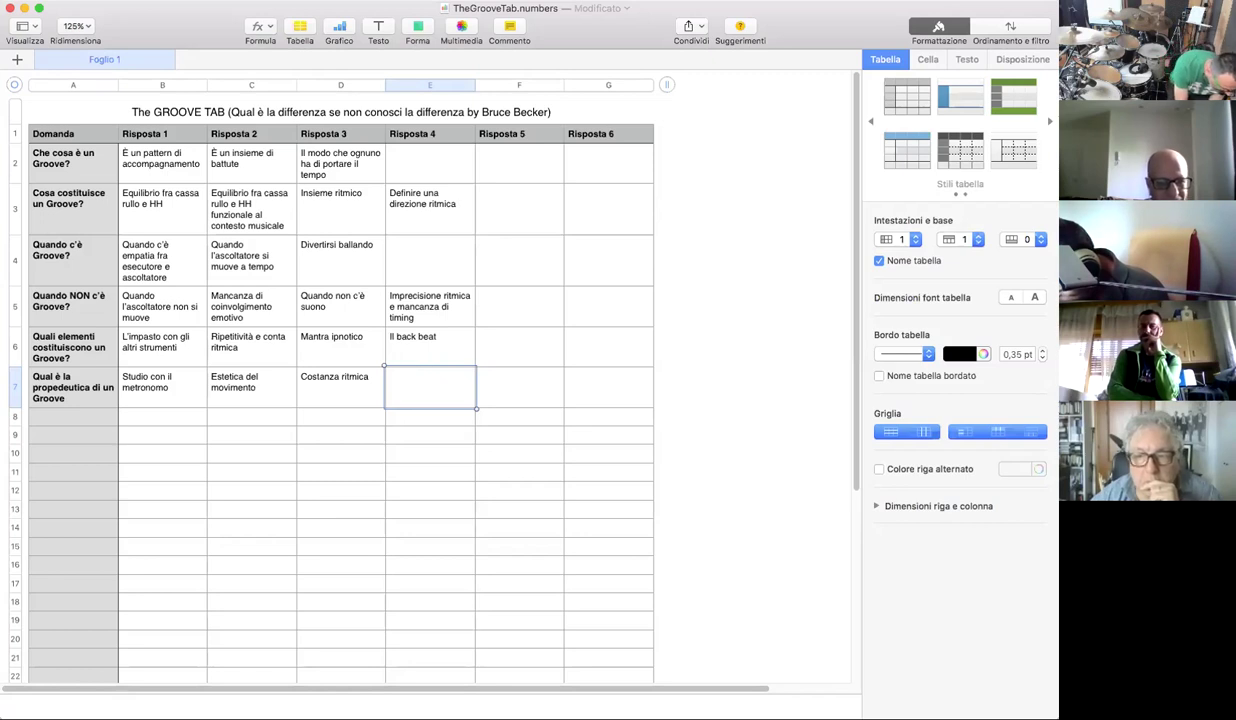
Enter "Fat back Studies" as Risposta 4 to the propedeutica question in cell E7
type("Fat b")
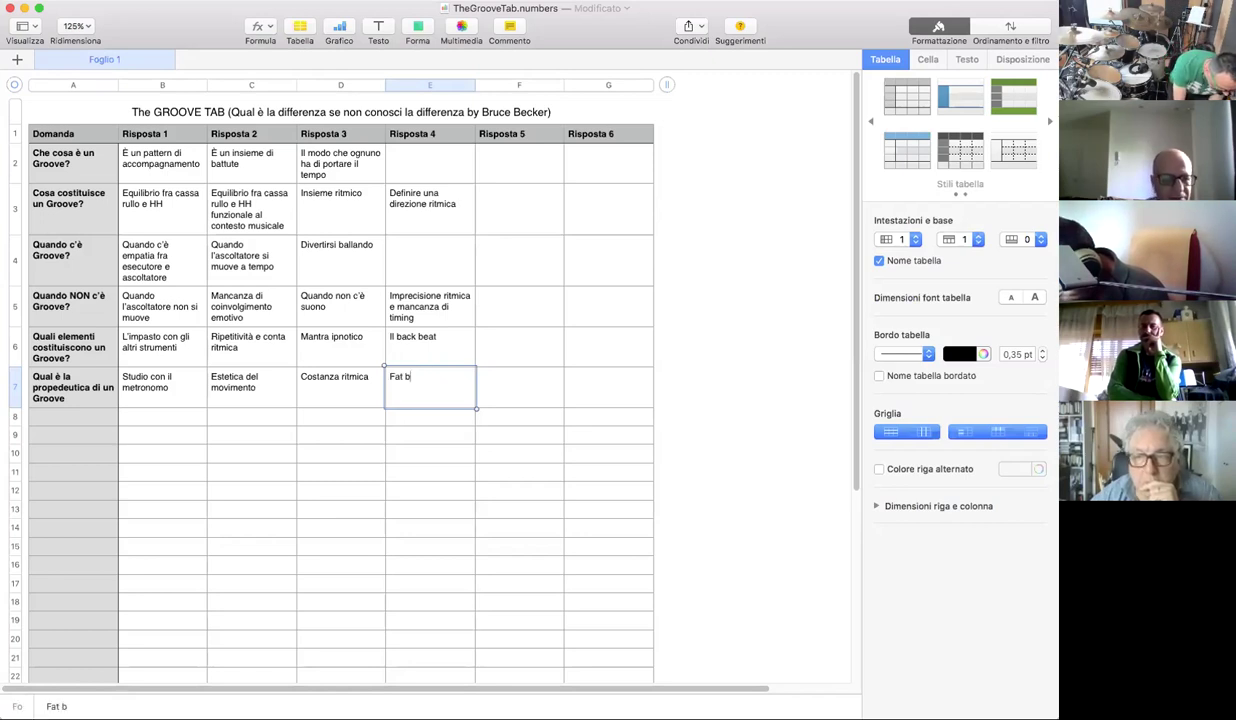
type("ack S")
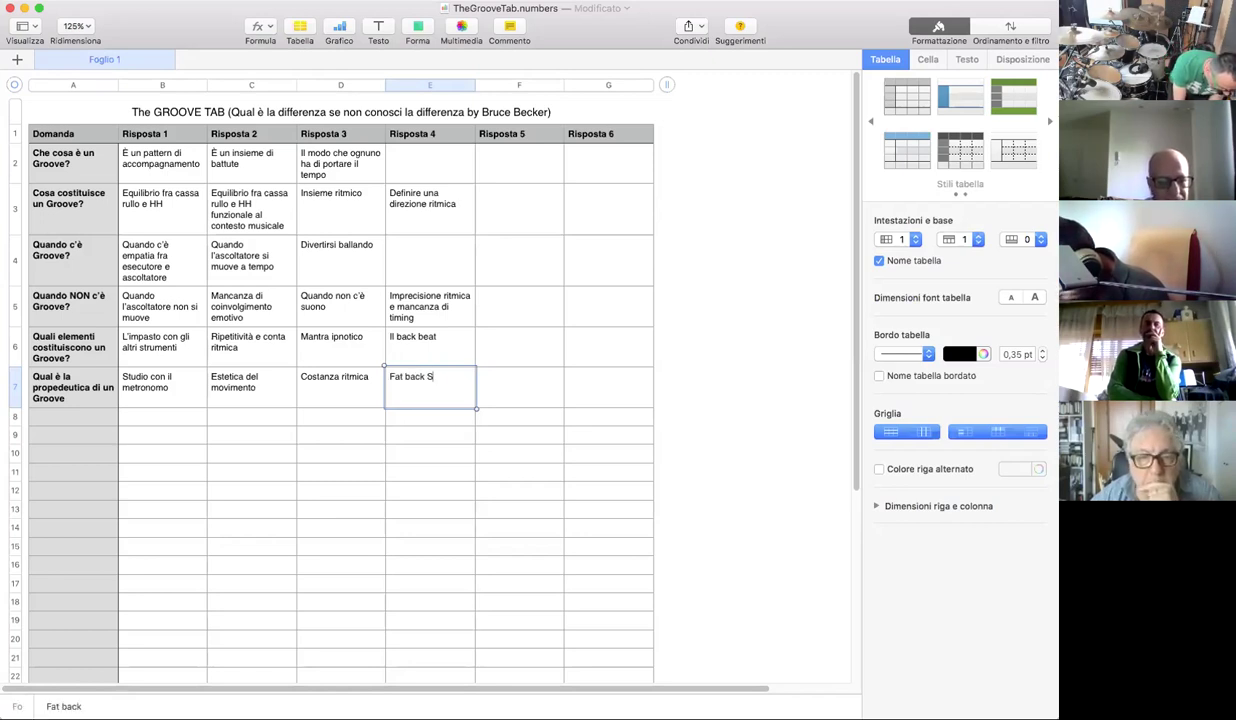
type("tudies")
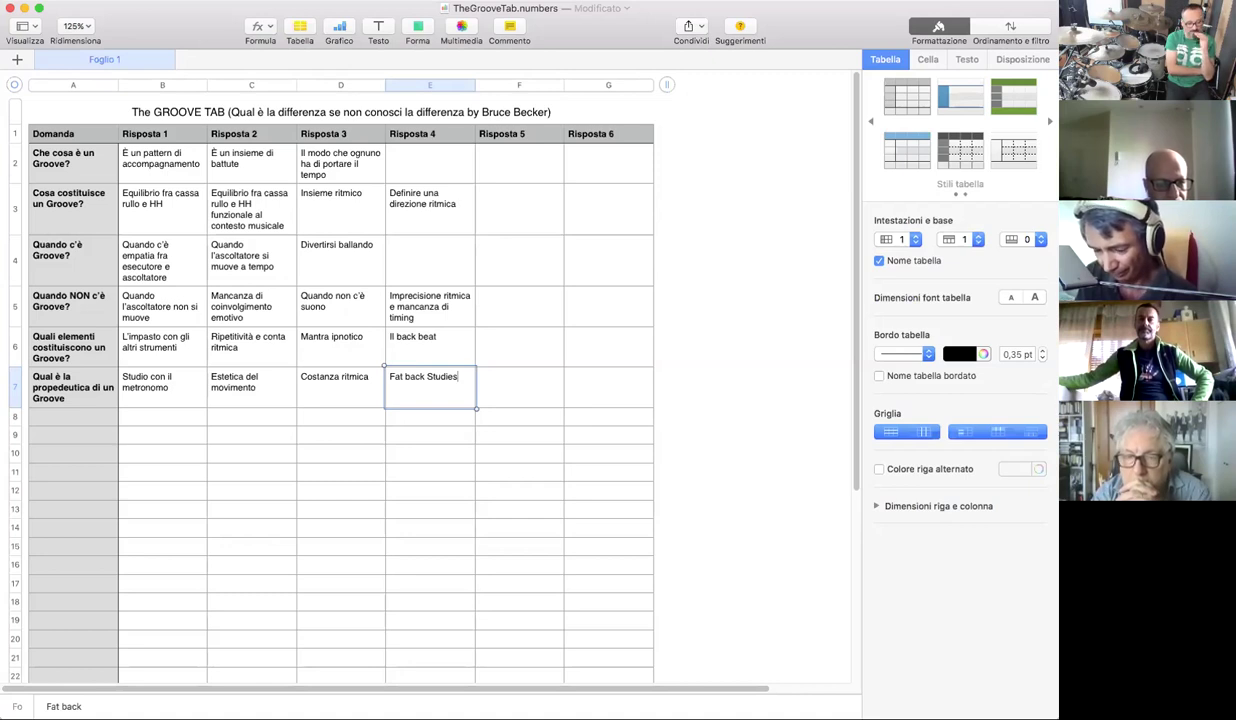
Enter "Controllo dinamico e ritmico del HH" as Risposta 5 to "Quali elementi costituiscono un Groove?" in cell F6
left_click(490, 387)
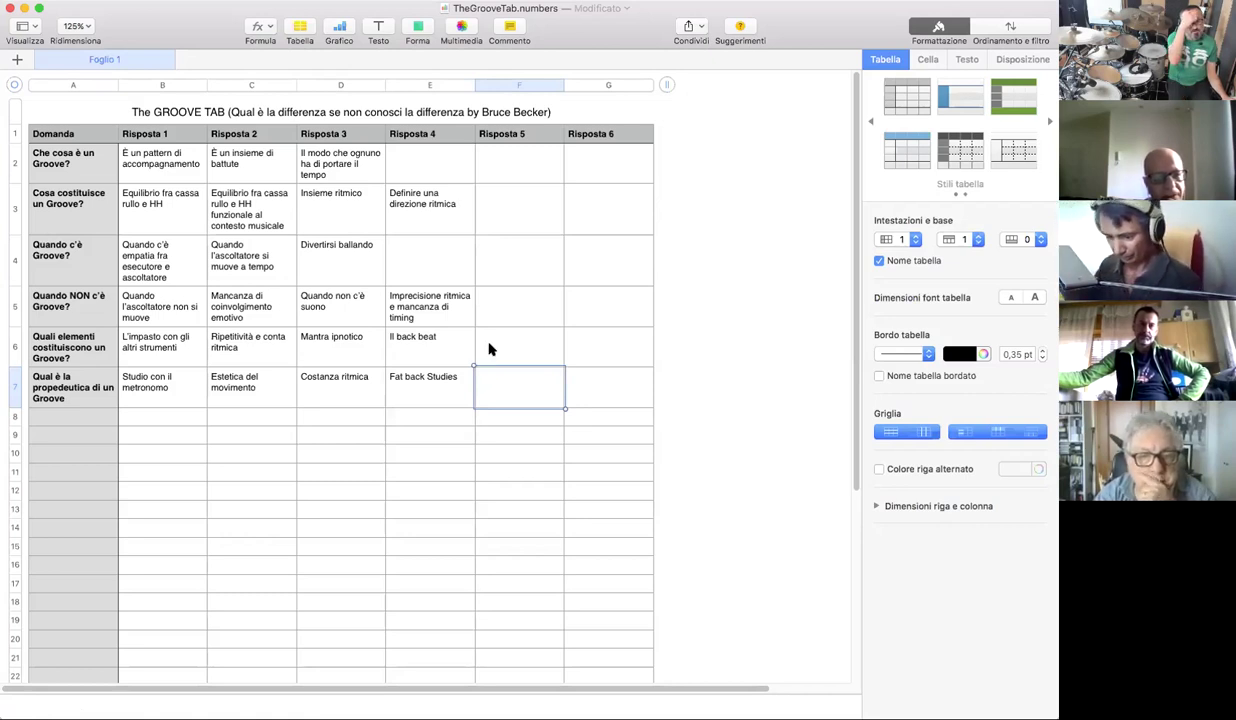
left_click(489, 347)
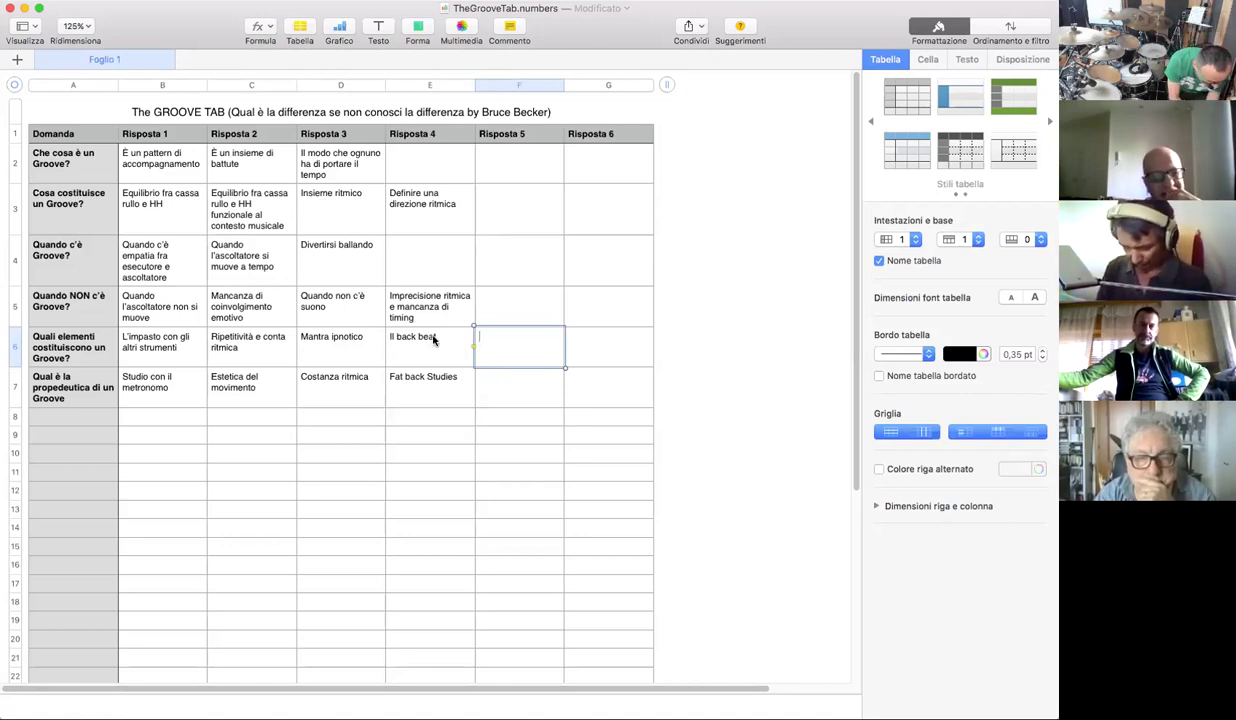
type("Controllo de")
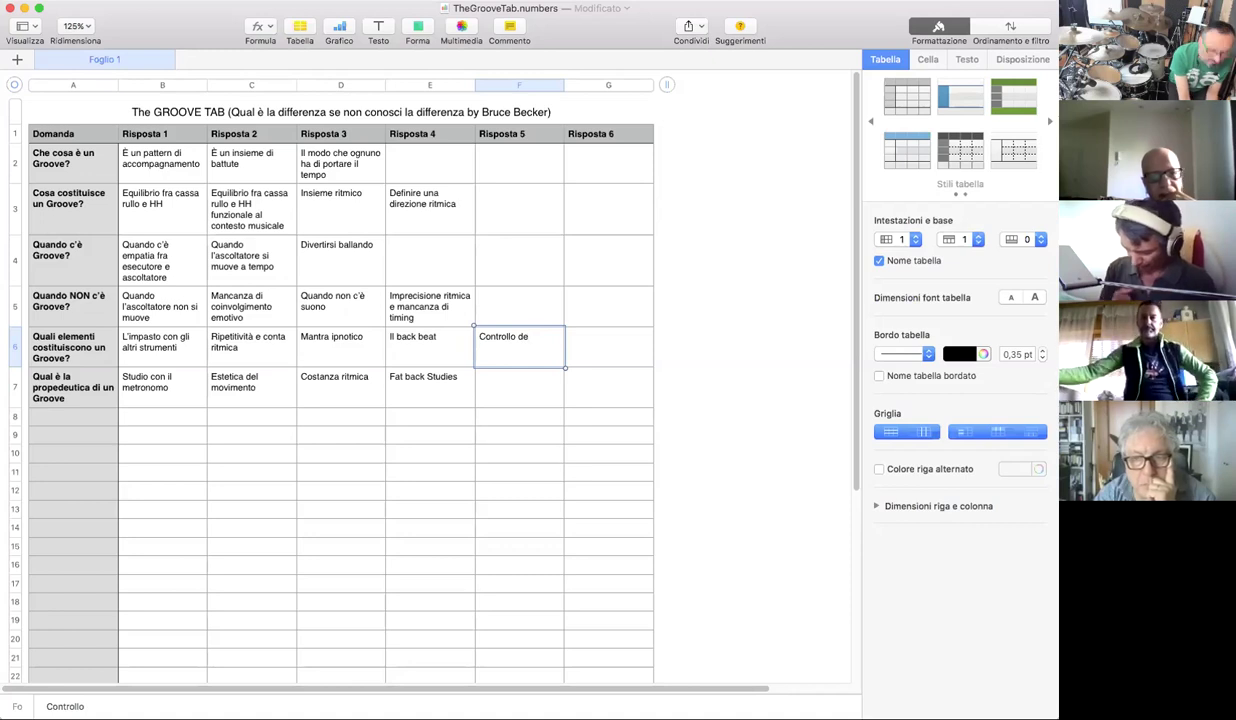
key("BackSpace")
type("inamico ")
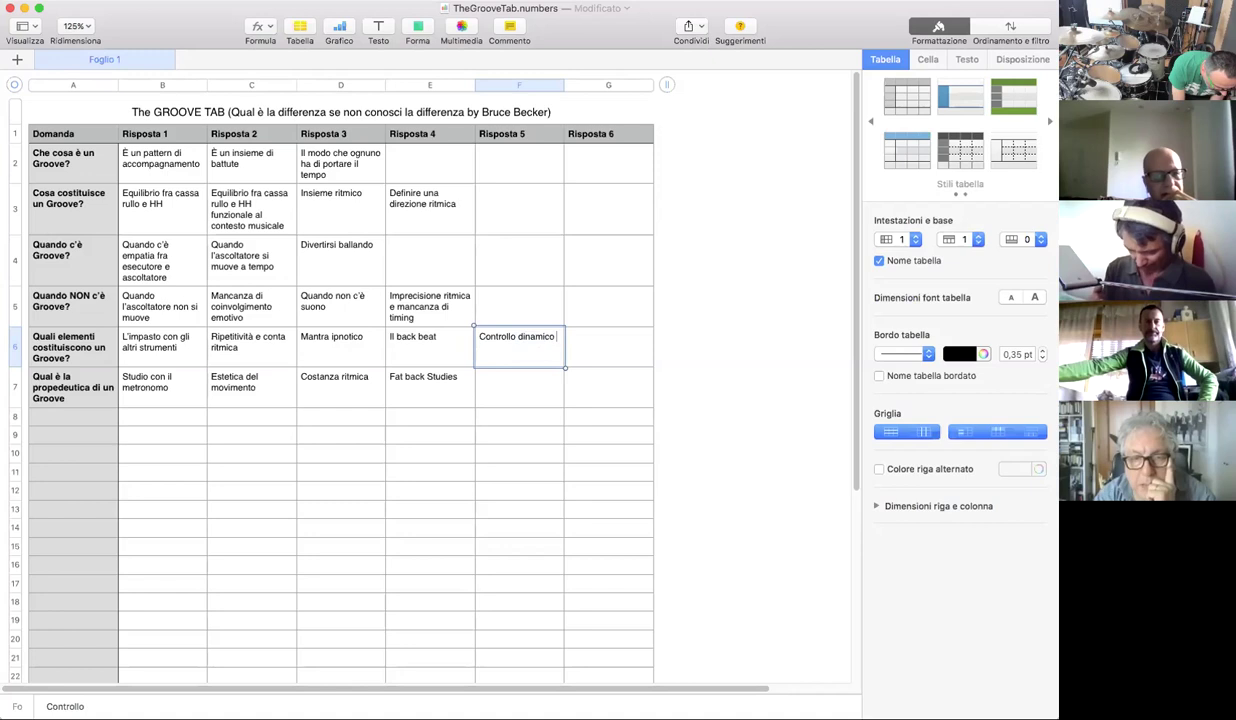
type("e ritmico ")
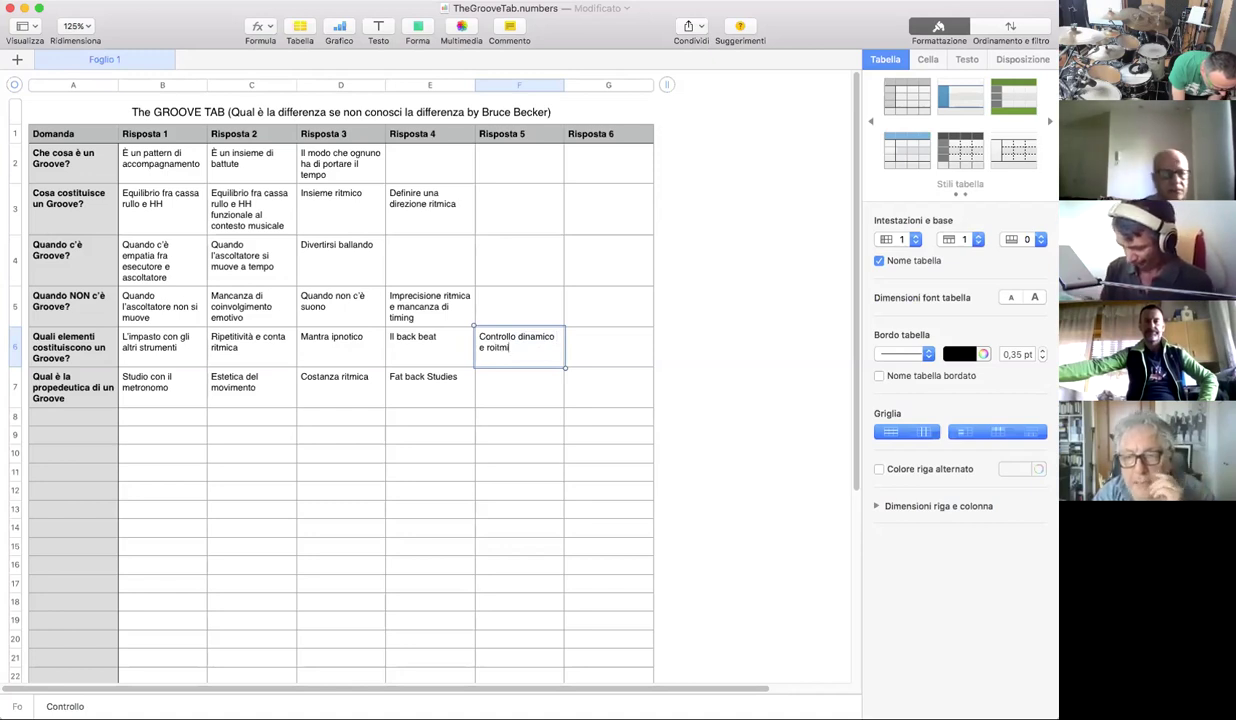
type("del HH")
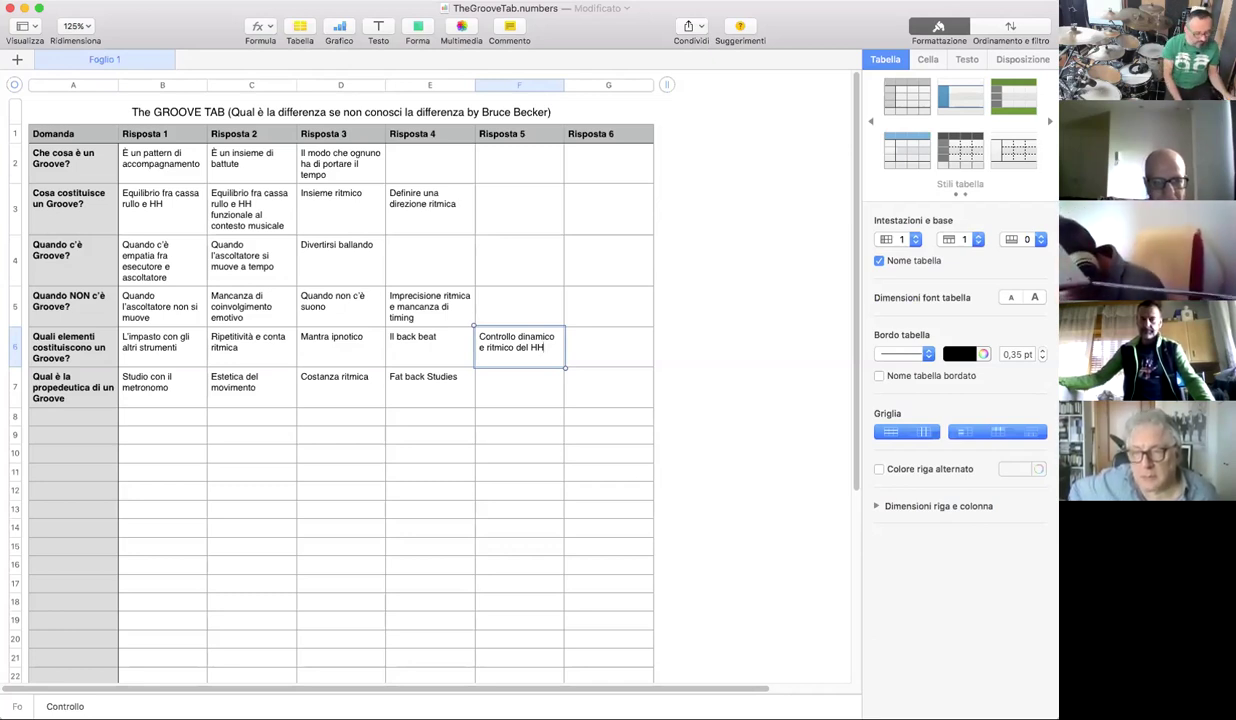
Enter "Proiezione della cassa" as Risposta 6 to "Quali elementi costituiscono un Groove?" in cell G6
left_click(598, 349)
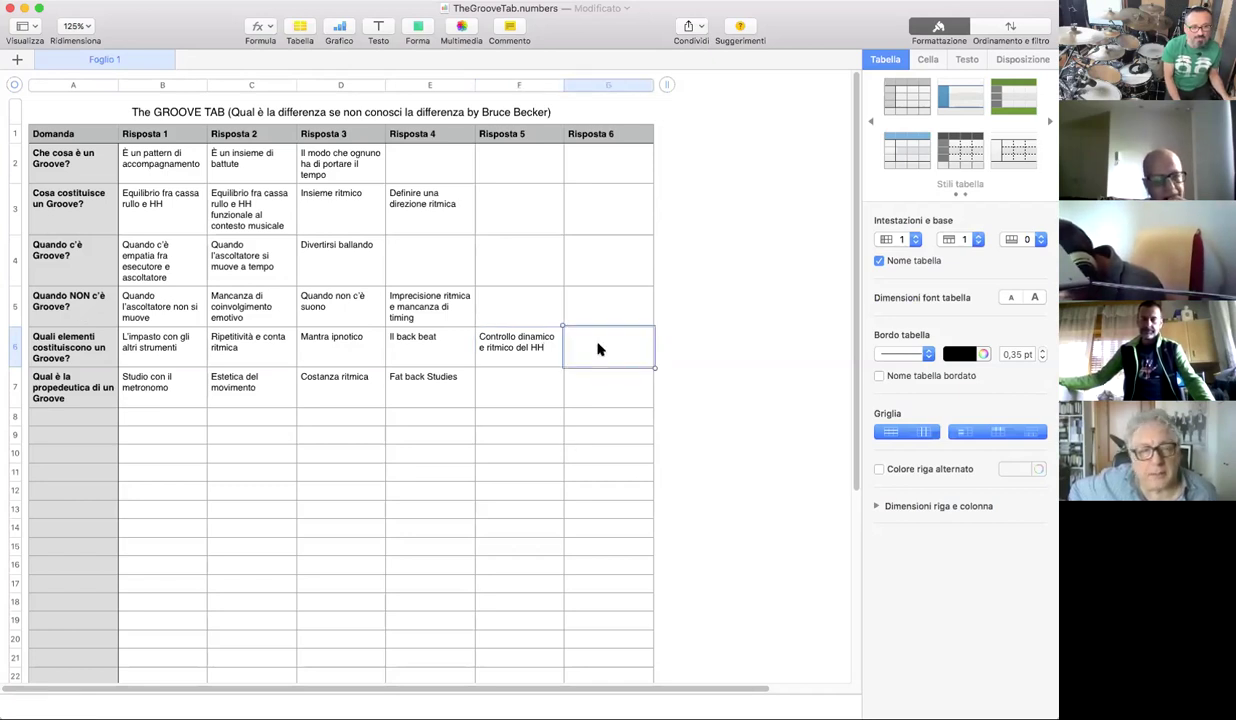
left_click(598, 345)
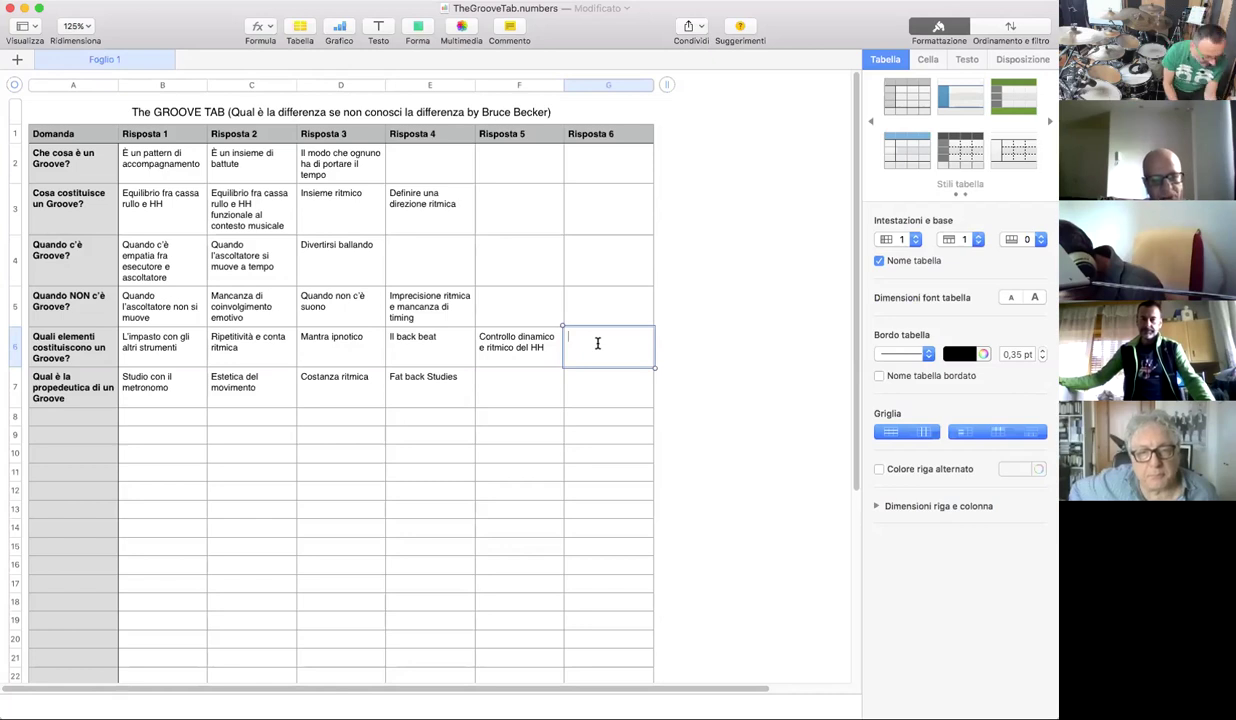
type("Proiezione della cassa")
key("Return")
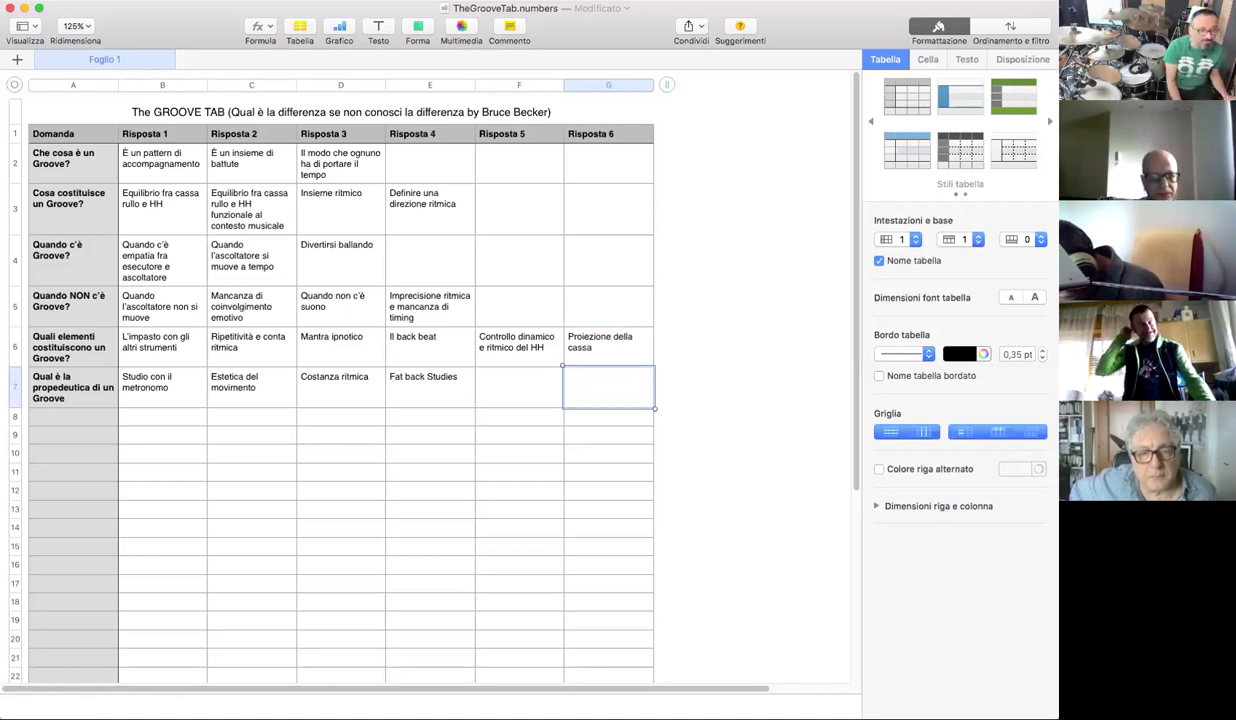